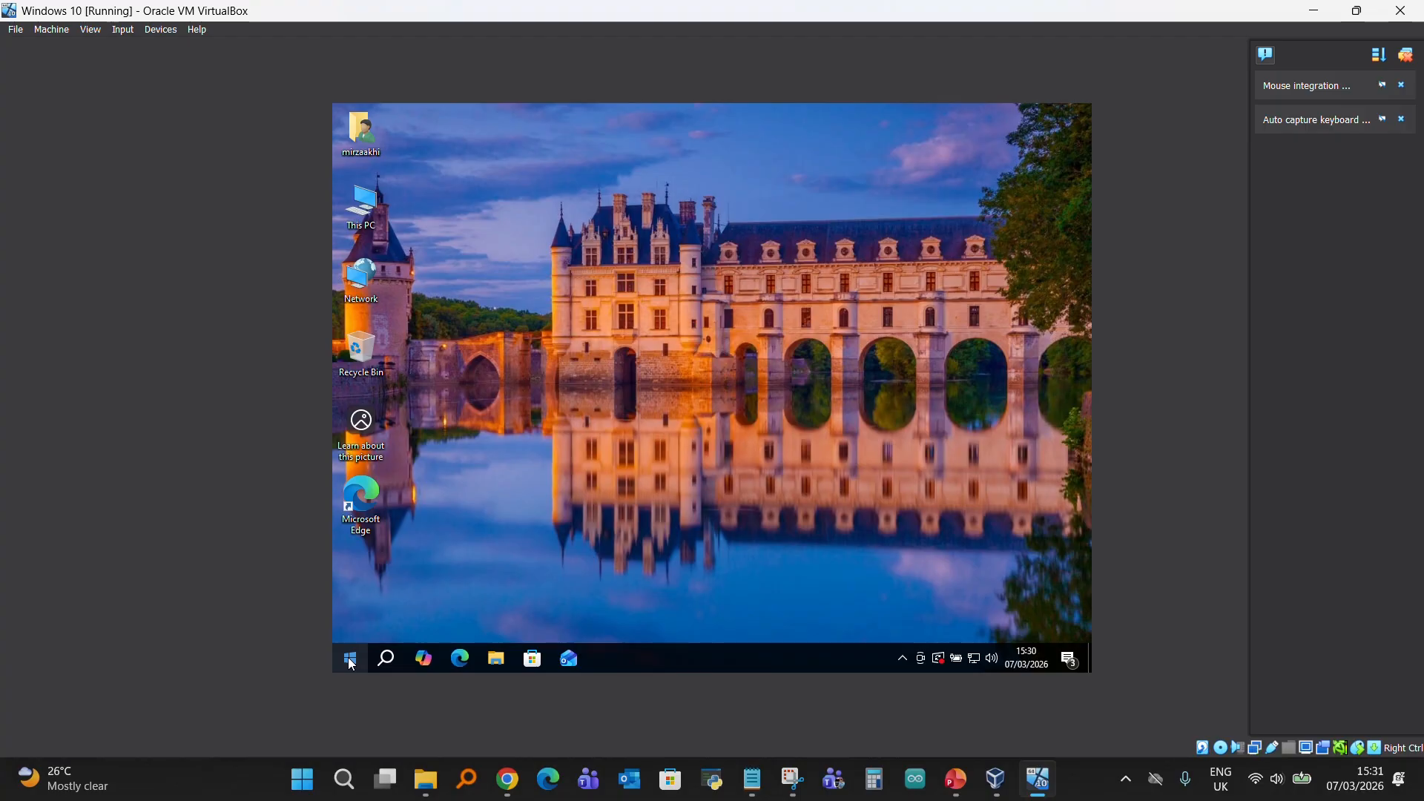
# - Launch Event Viewer in the Windows 10 virtual machine by running eventvwr
pyautogui.press('super+r')
pyautogui.click(432, 565)
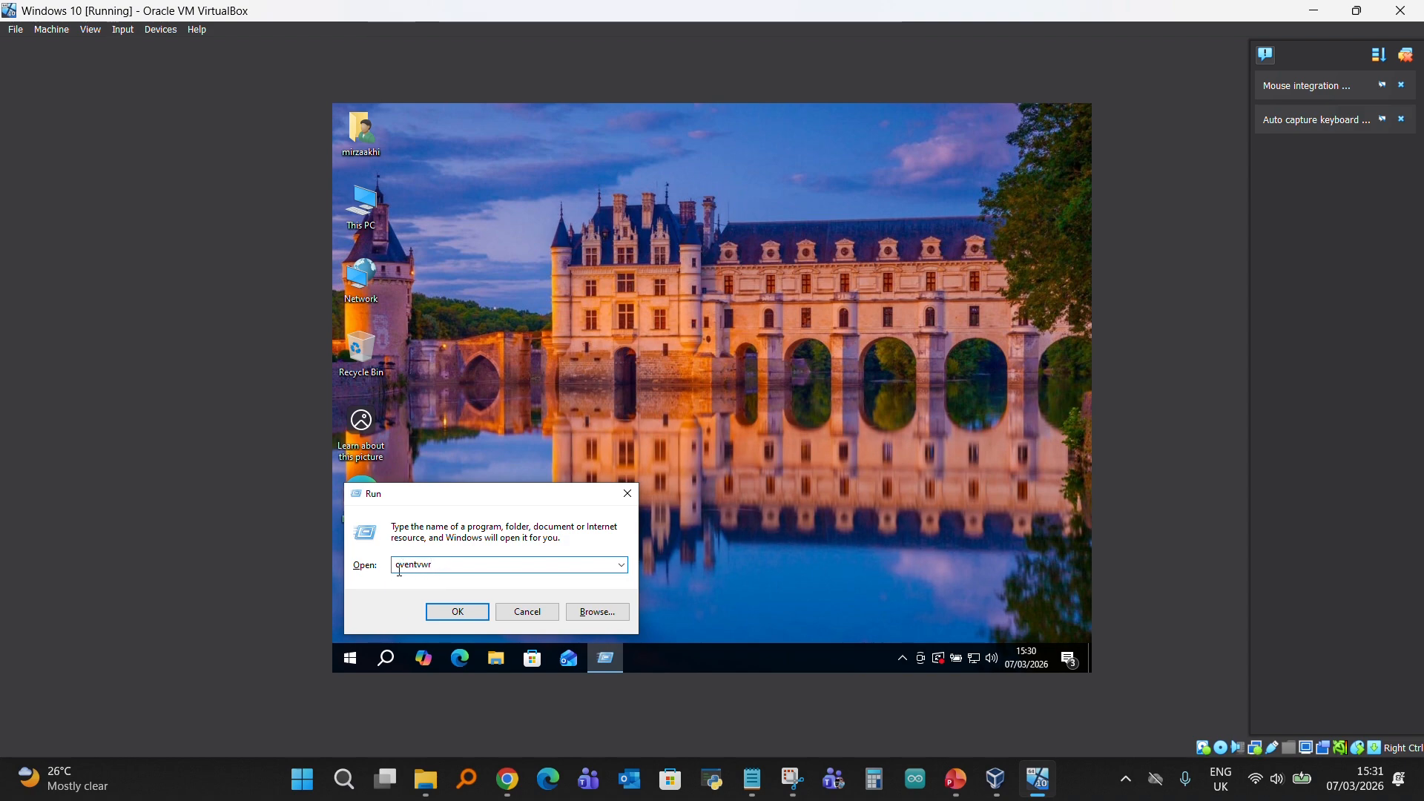
pyautogui.click(451, 613)
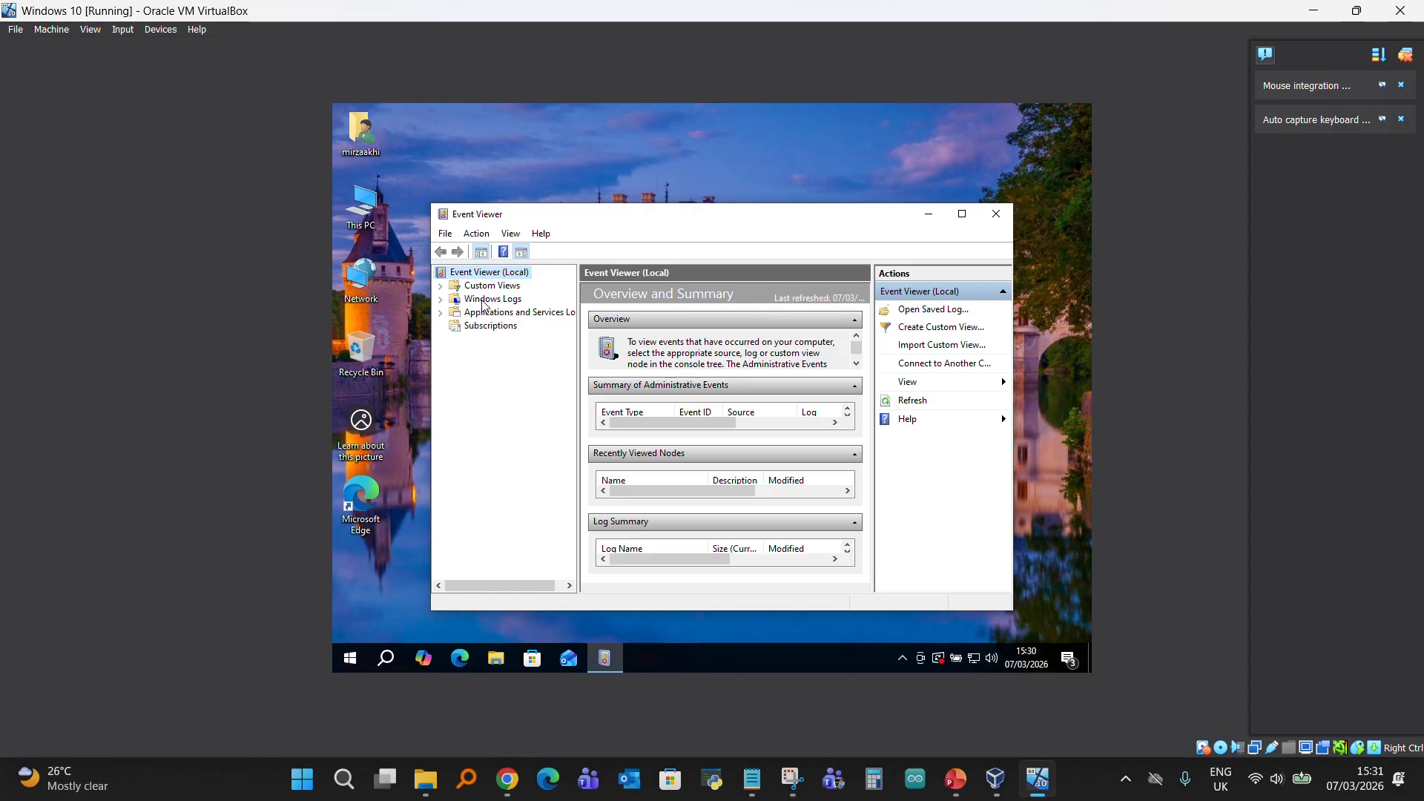
# - Open the Security log under Windows Logs and enlarge the event list above the details pane
pyautogui.click(483, 301)
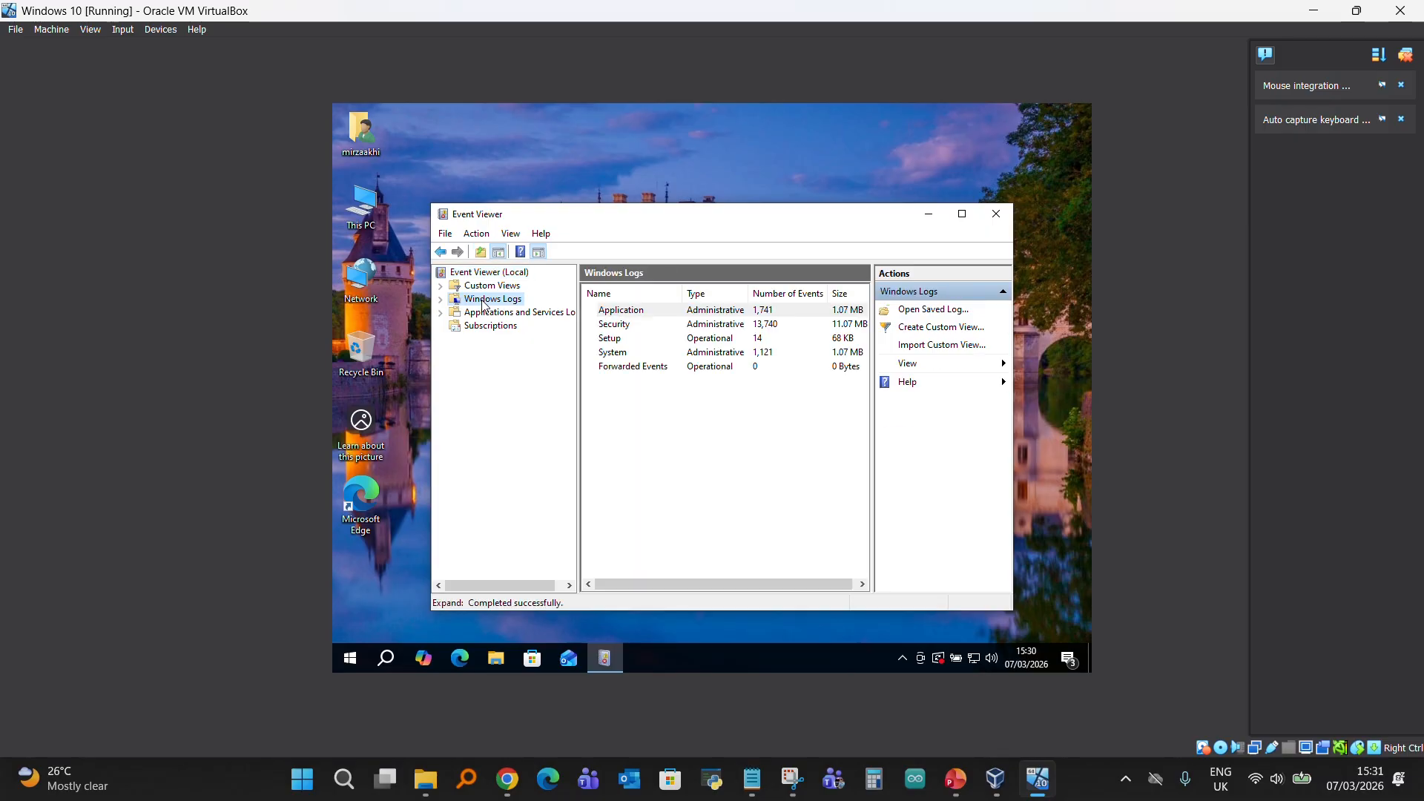
pyautogui.click(623, 327)
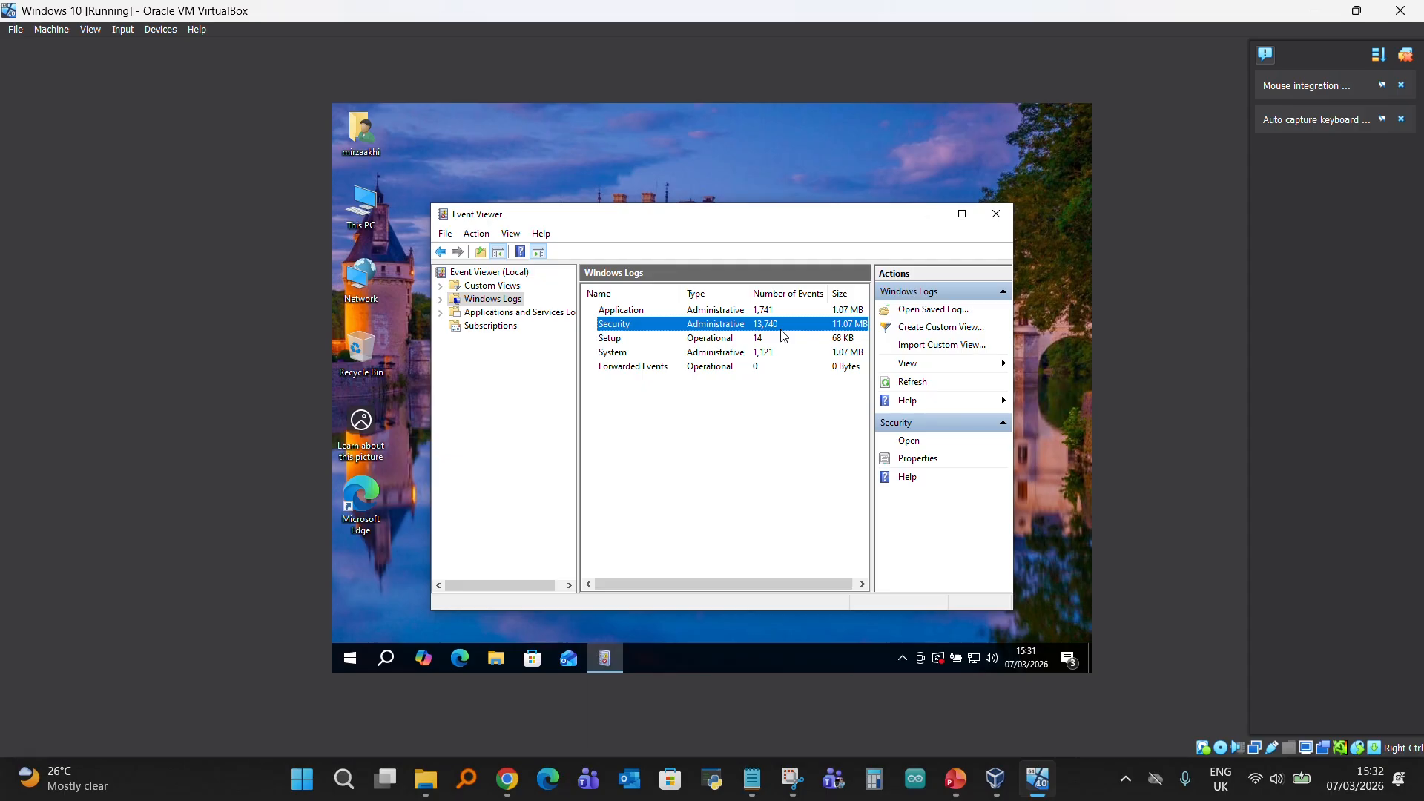
pyautogui.doubleClick(726, 327)
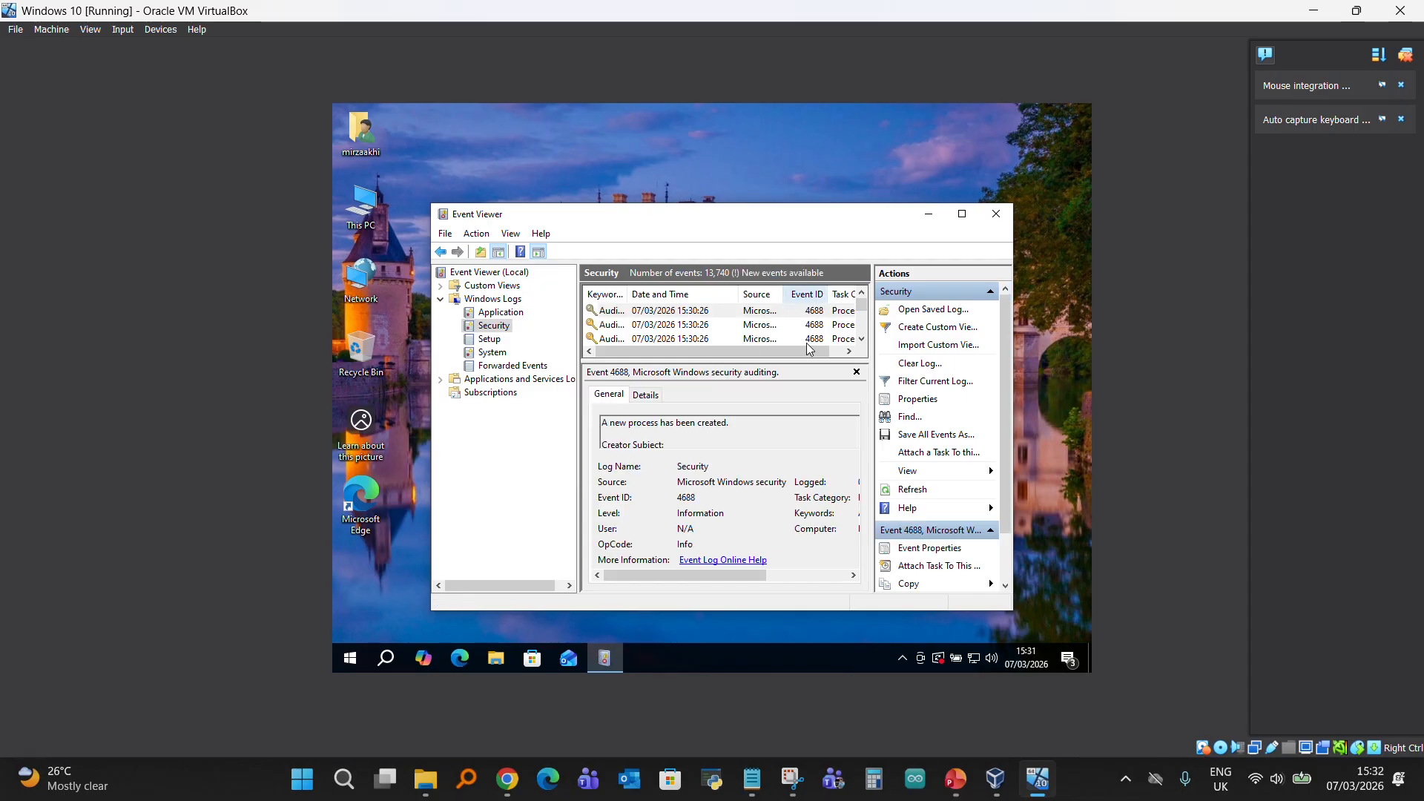
pyautogui.moveTo(784, 361); pyautogui.dragTo(784, 408)
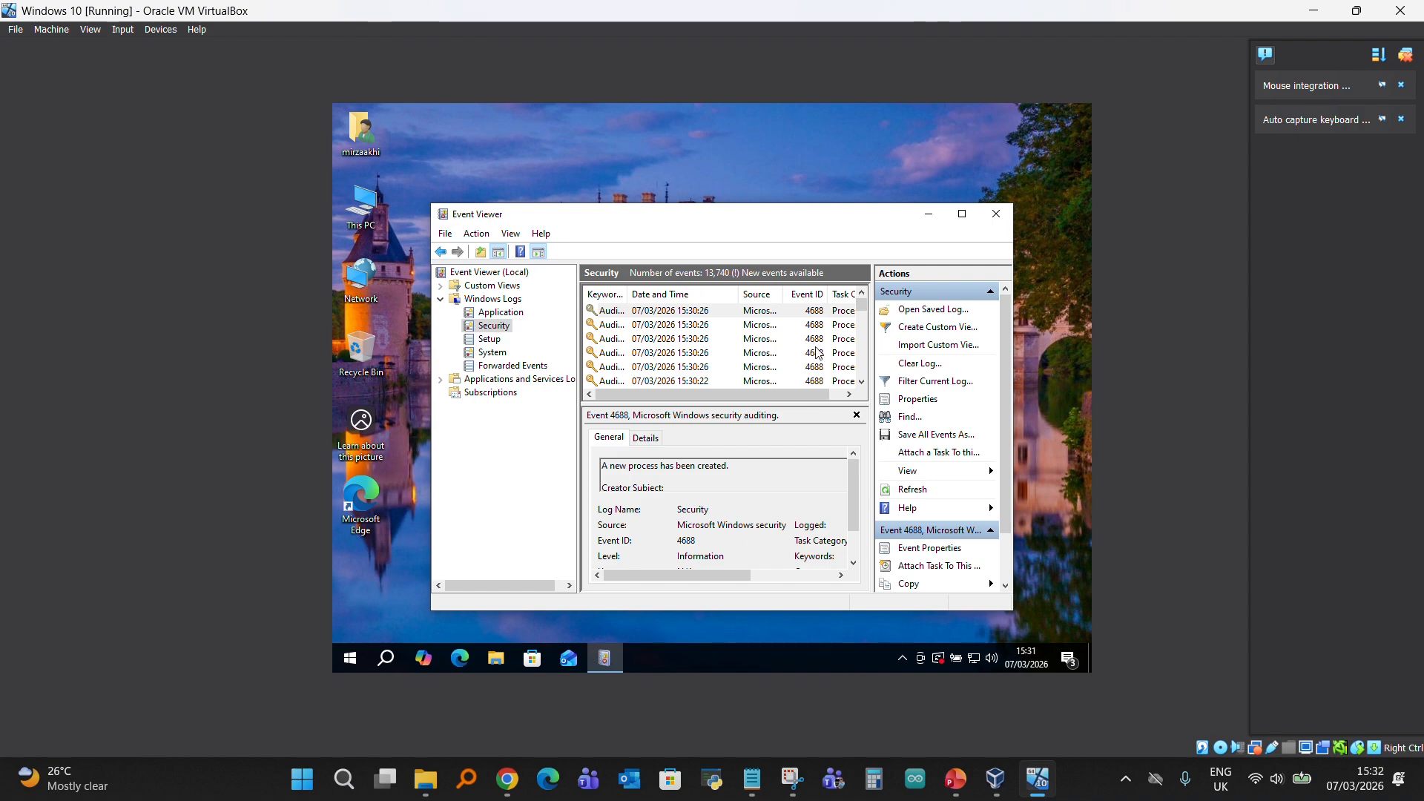
# - Look through the Security events for a successful logon and show the details of the 4624 event from 15:19:12
pyautogui.scroll(-2, 818, 359)
pyautogui.scroll(-4, 818, 363)
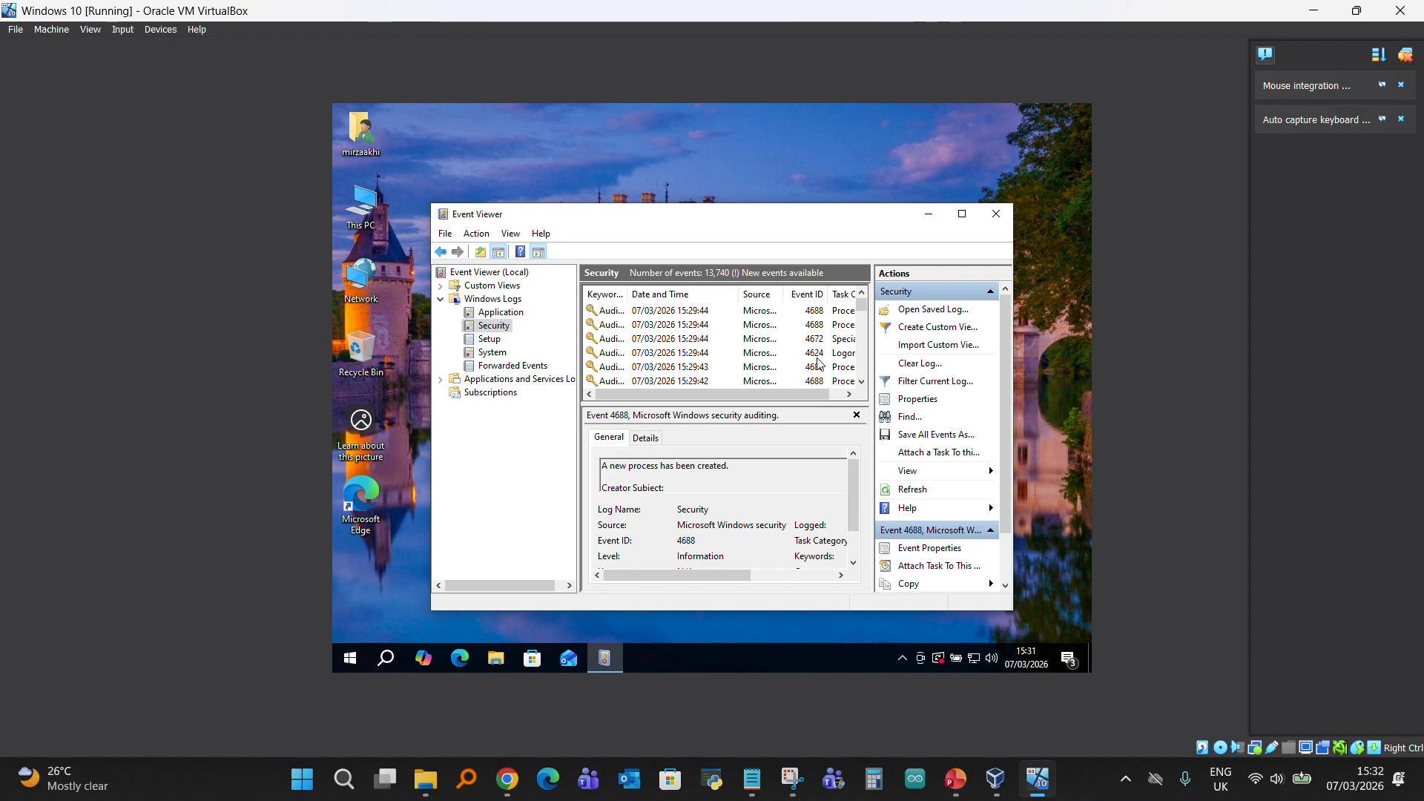
pyautogui.scroll(2, 818, 362)
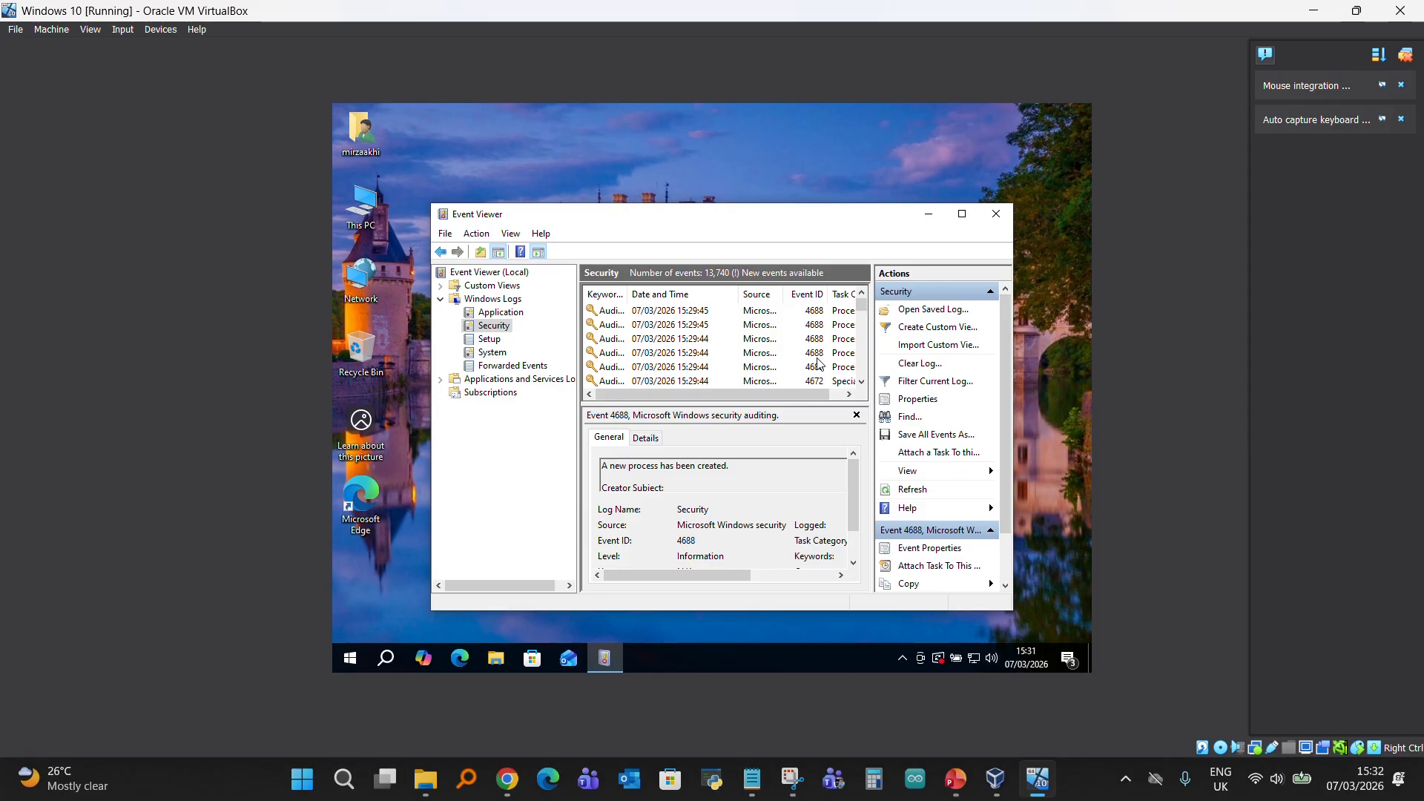
pyautogui.scroll(-2, 818, 362)
pyautogui.scroll(-10, 812, 374)
pyautogui.scroll(-1, 816, 379)
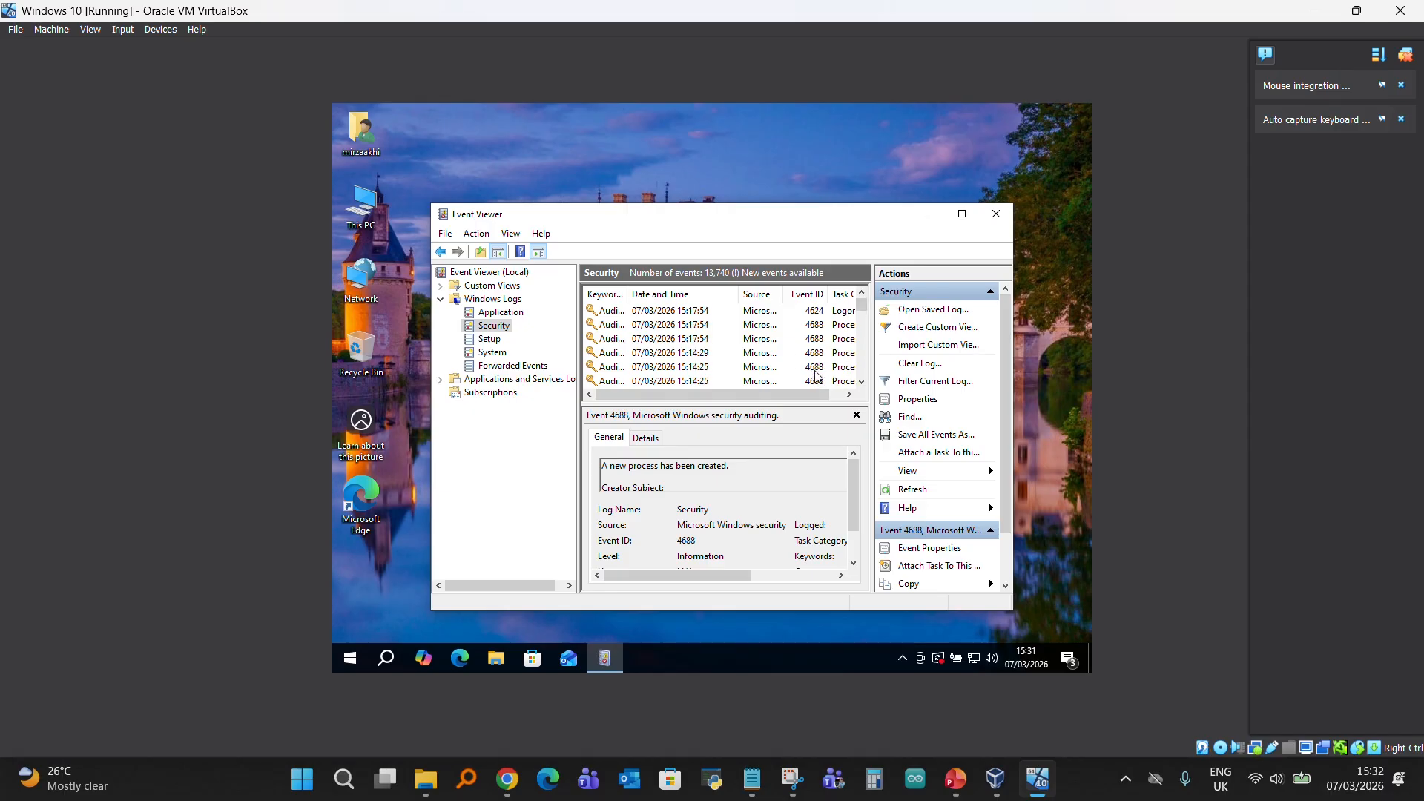
pyautogui.scroll(1, 810, 341)
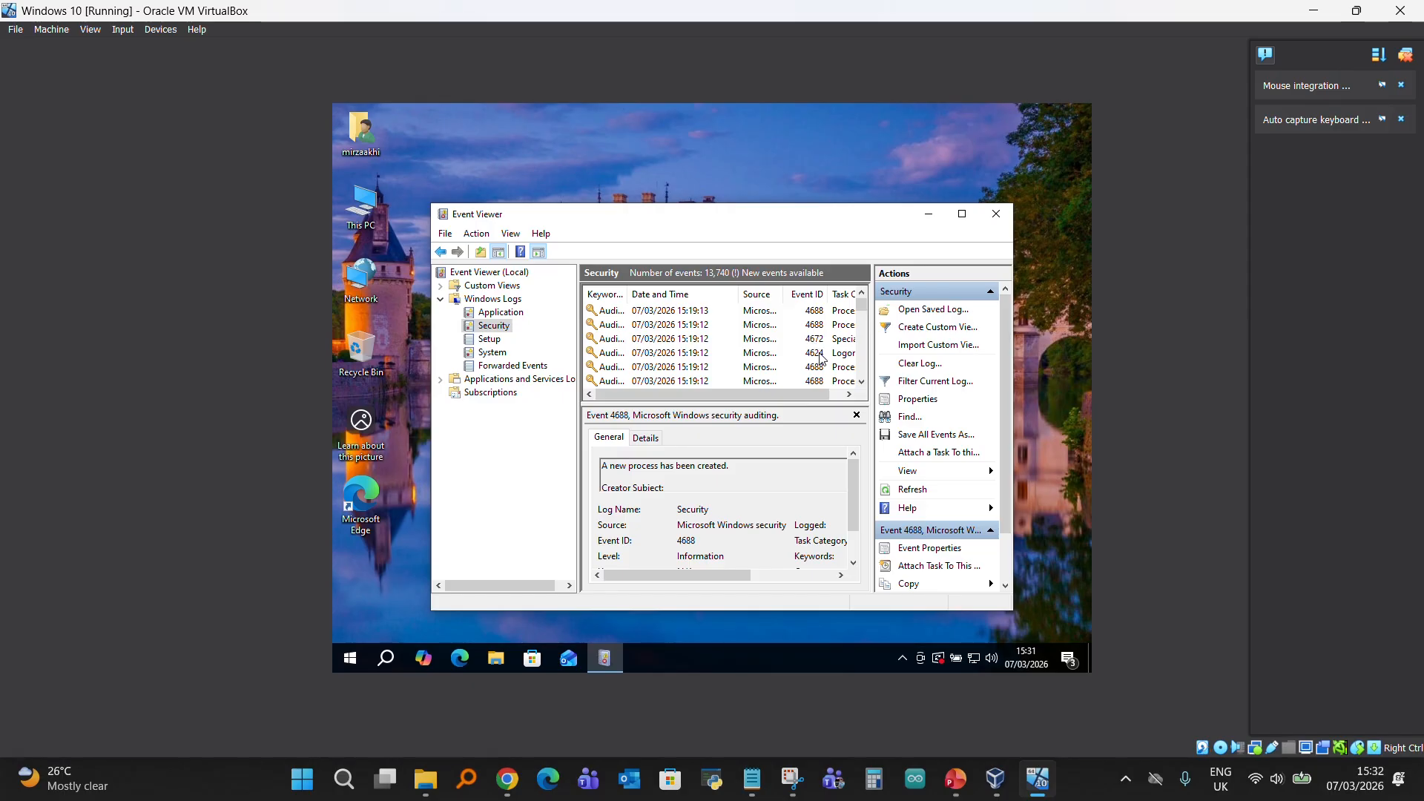
pyautogui.click(816, 356)
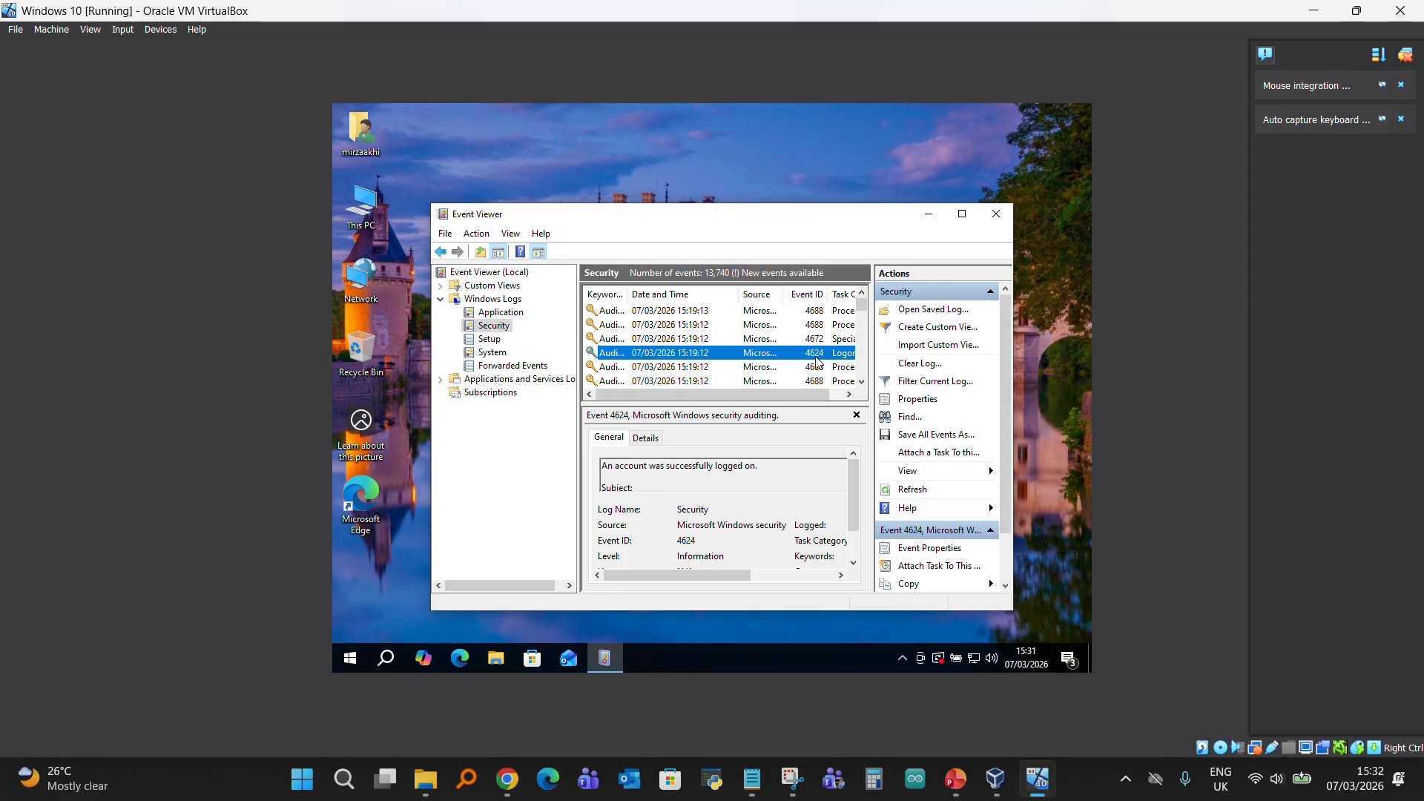
# - Find the failed logon events with ID 4625 and show the details of the one from 15:14:18
pyautogui.scroll(-1, 819, 364)
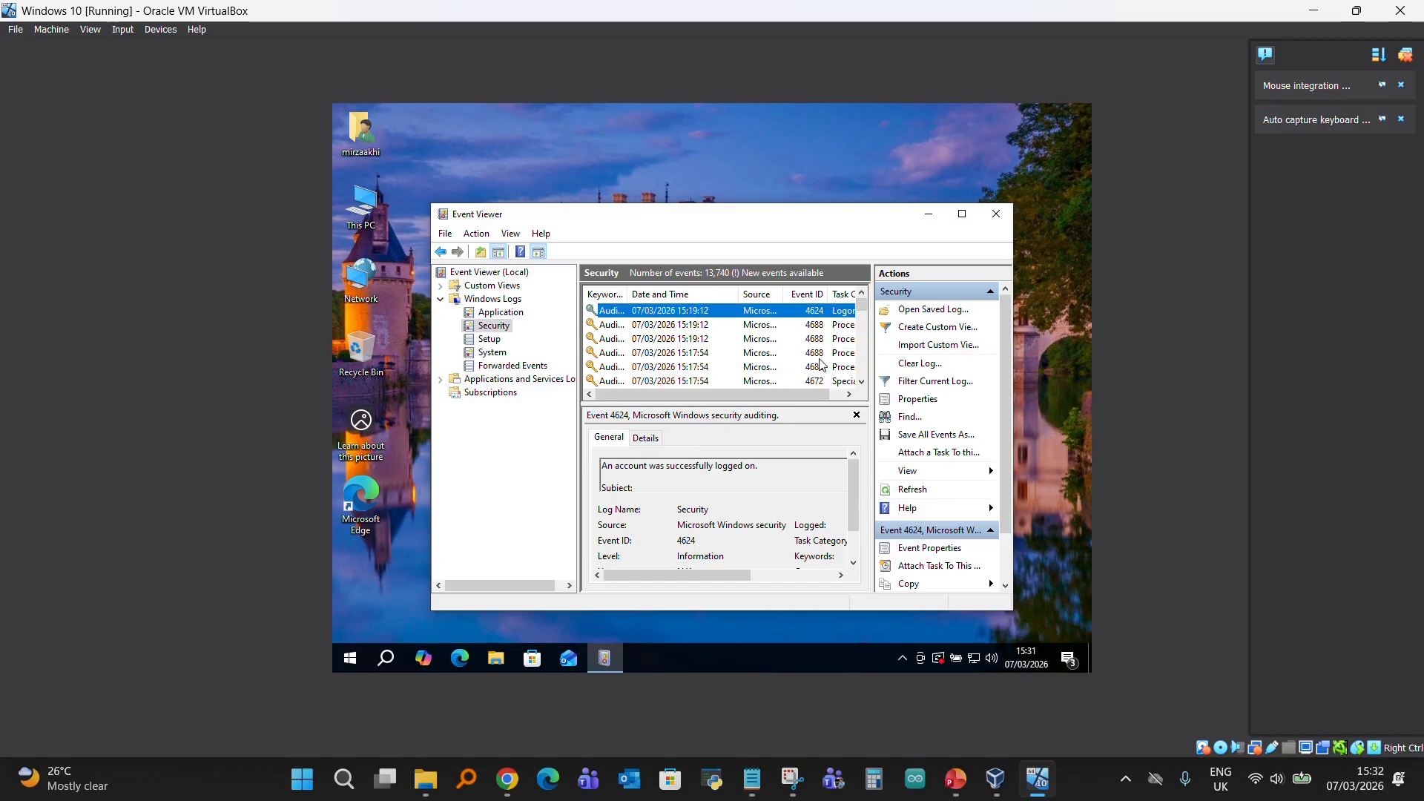
pyautogui.scroll(-3, 818, 375)
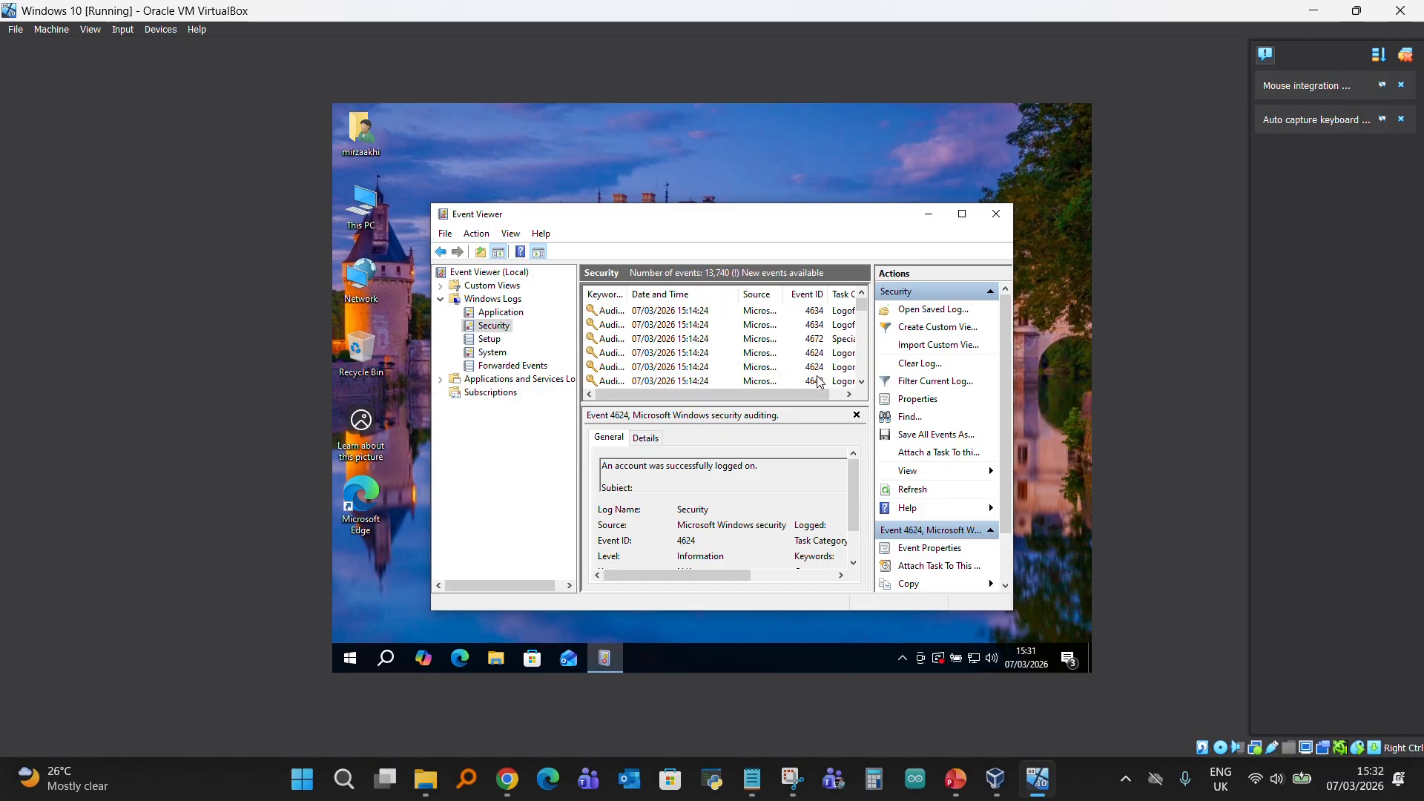
pyautogui.scroll(-1, 820, 377)
pyautogui.click(823, 354)
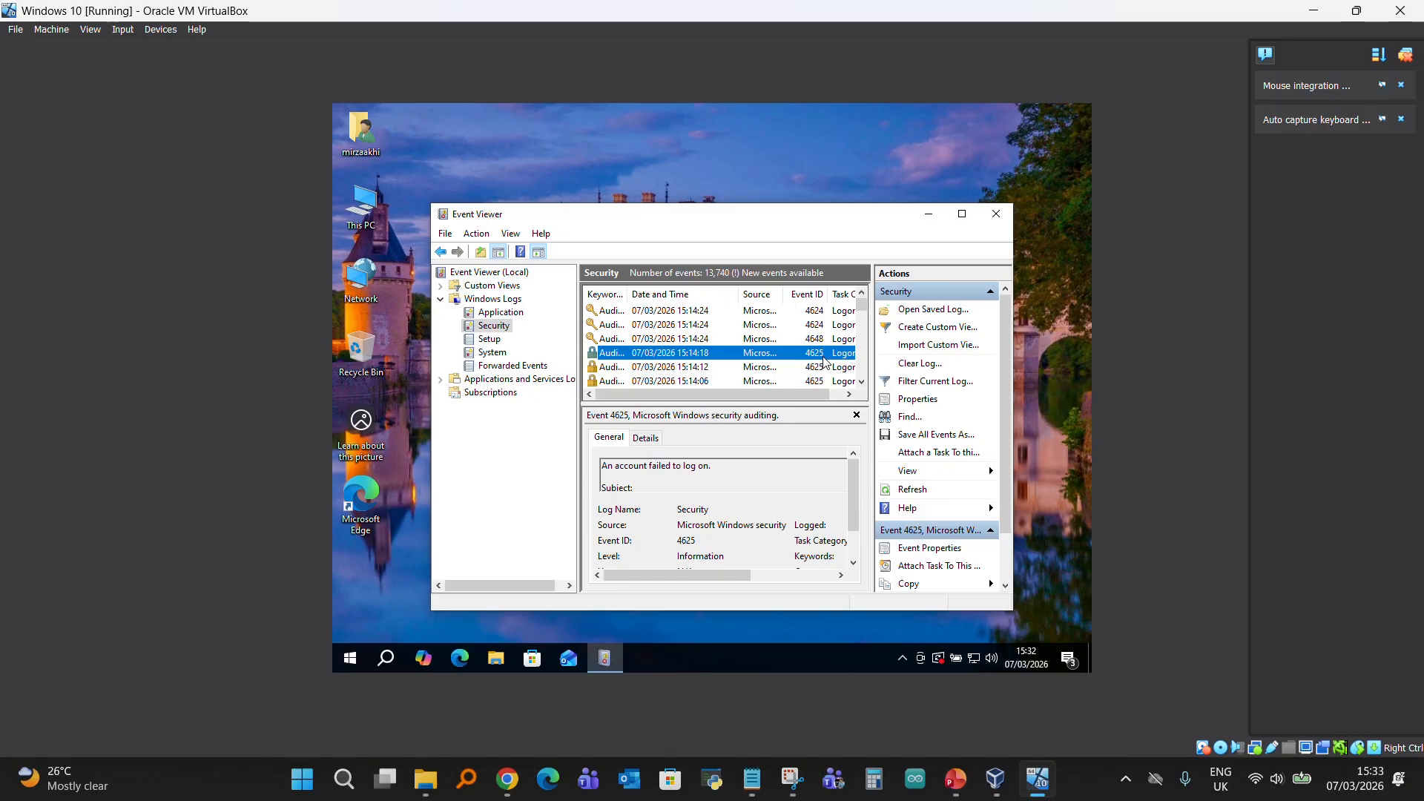
# - Show a 4624 logon event from 15:14:24 and read its description
pyautogui.scroll(1, 825, 360)
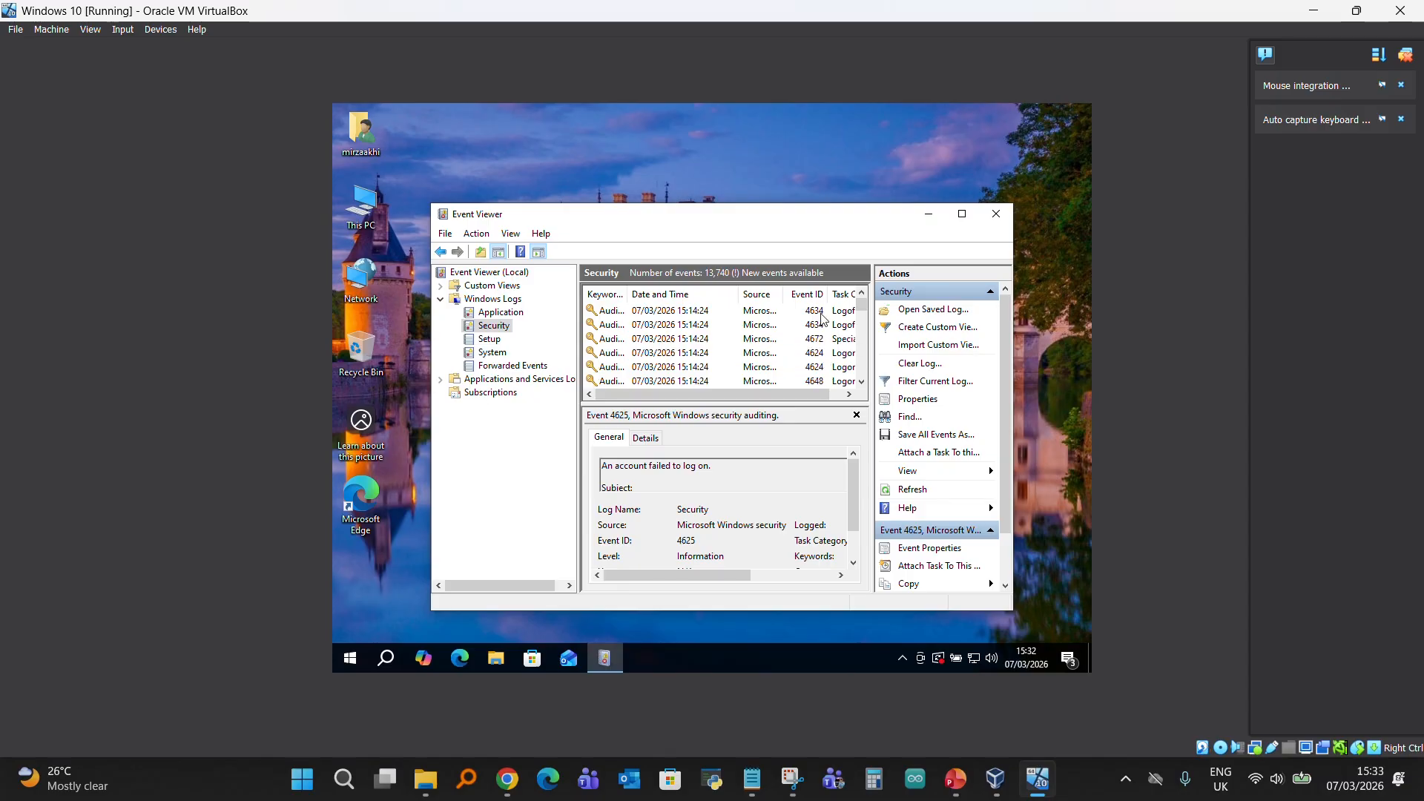
pyautogui.click(821, 353)
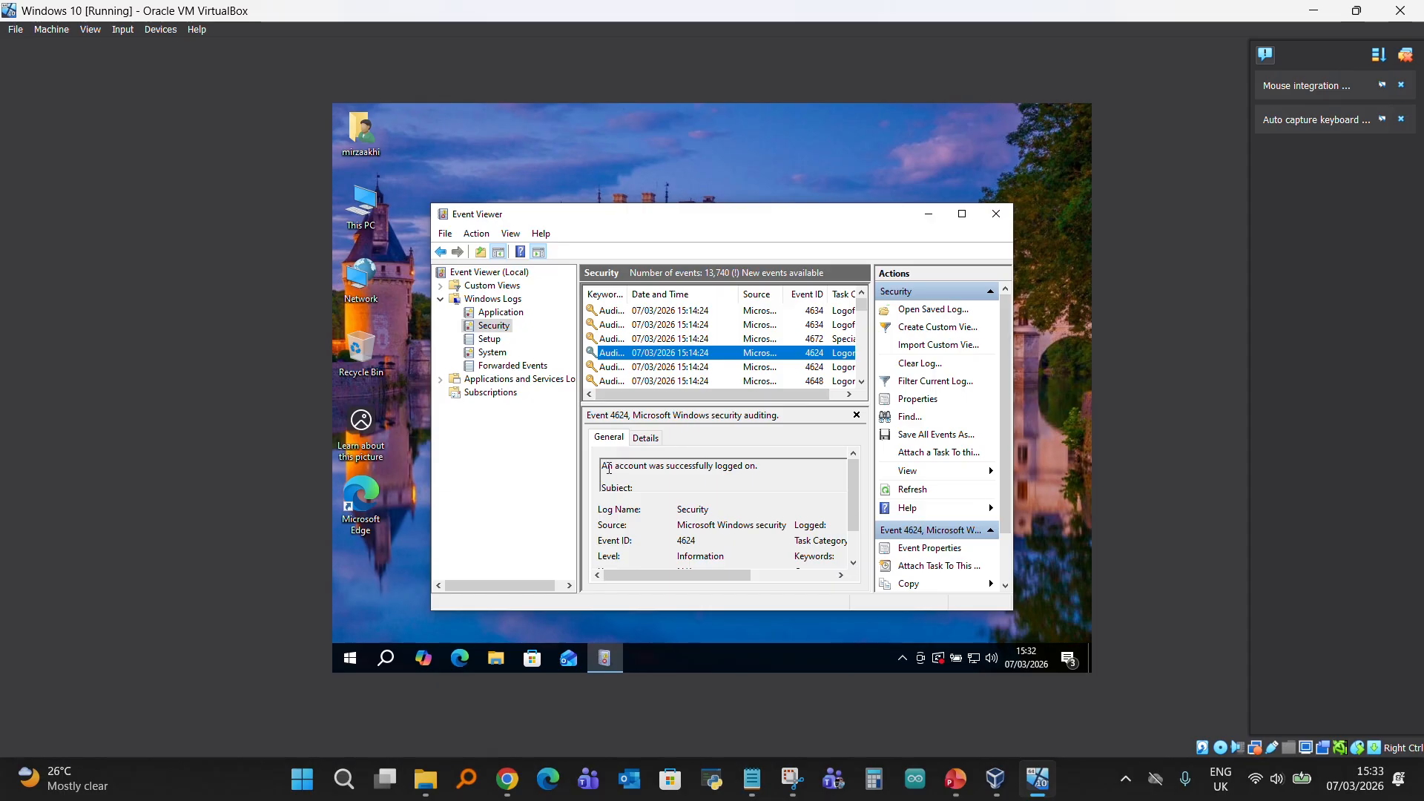
pyautogui.tripleClick(699, 473)
pyautogui.click(695, 466)
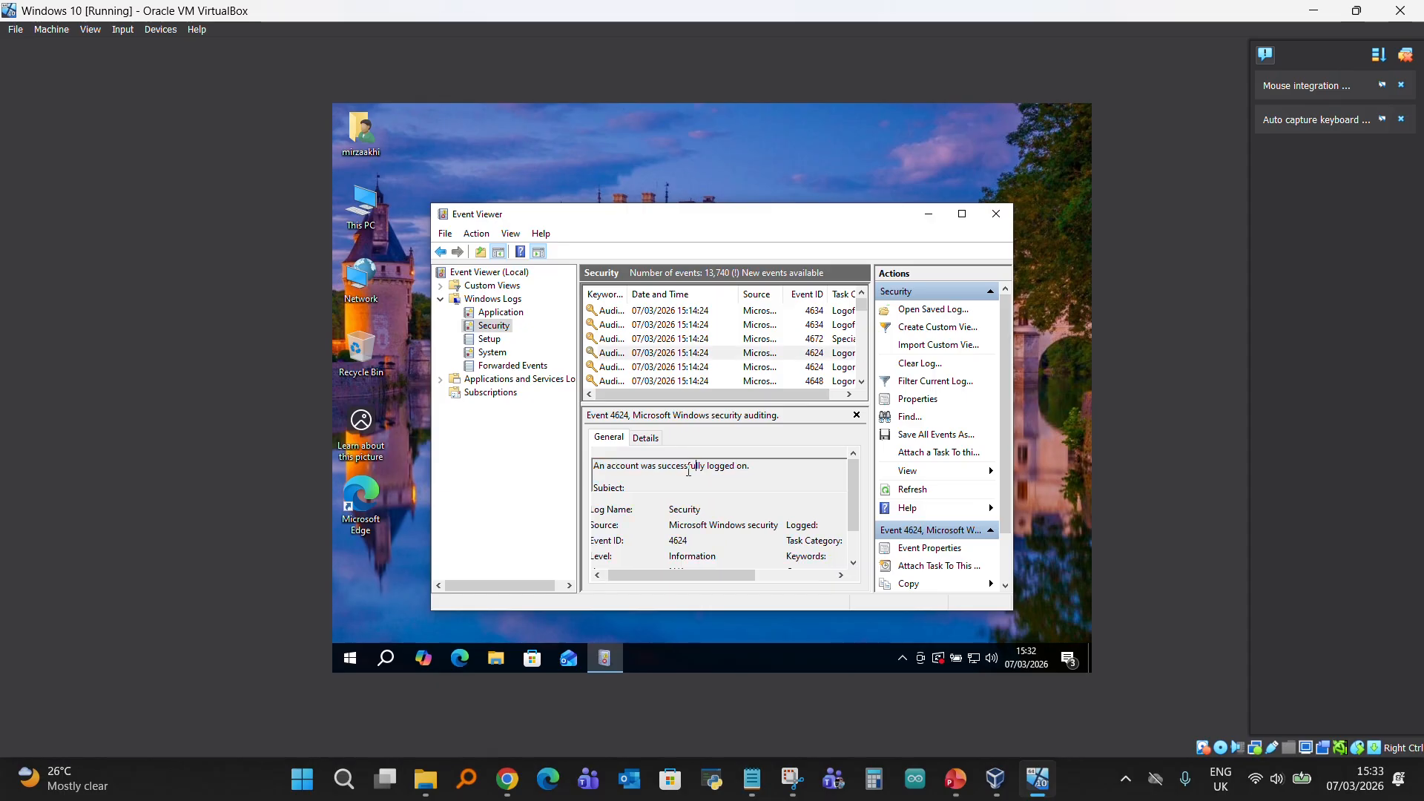
# - Show the 4625 event from 15:14:12 and read its description and general properties
pyautogui.scroll(-1, 814, 379)
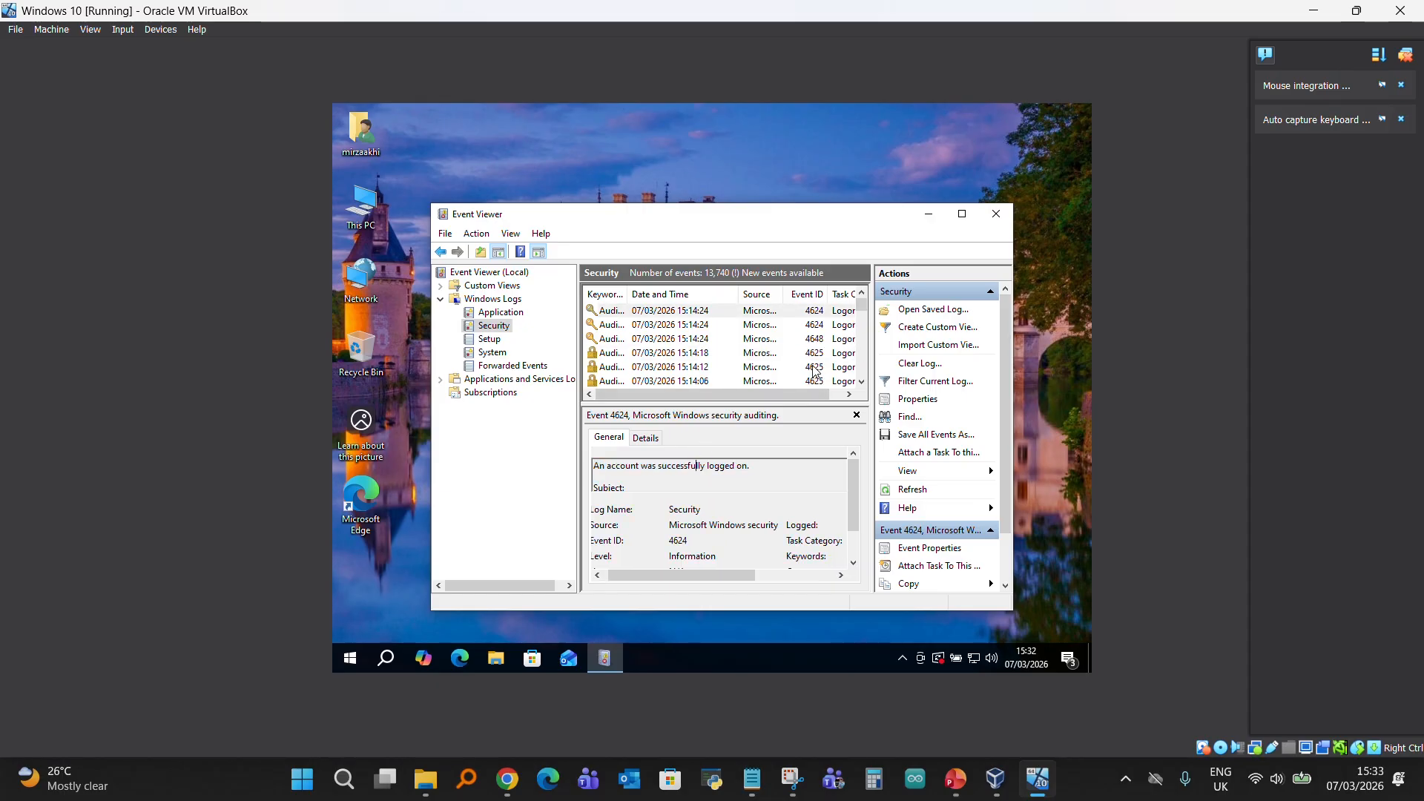
pyautogui.click(812, 370)
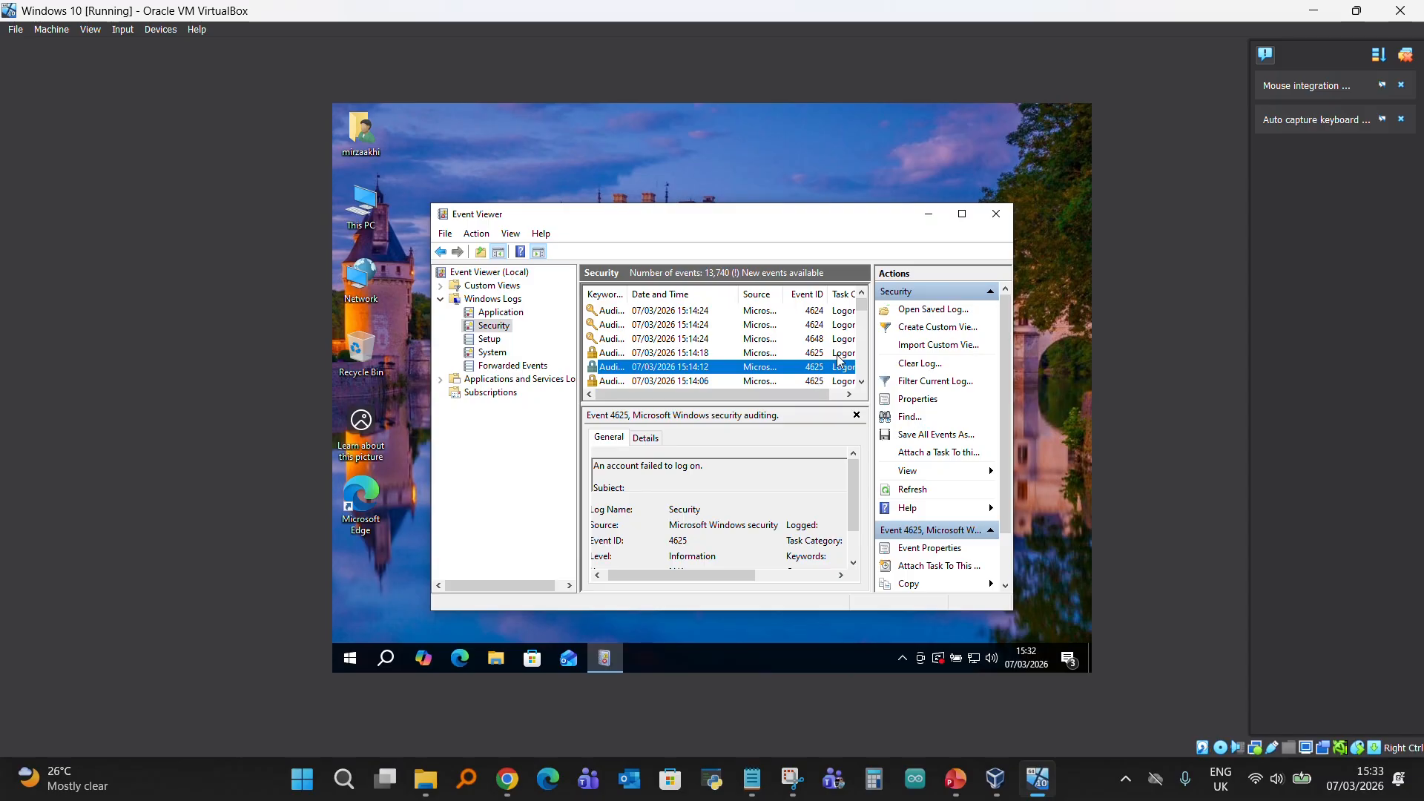
pyautogui.scroll(-3, 678, 549)
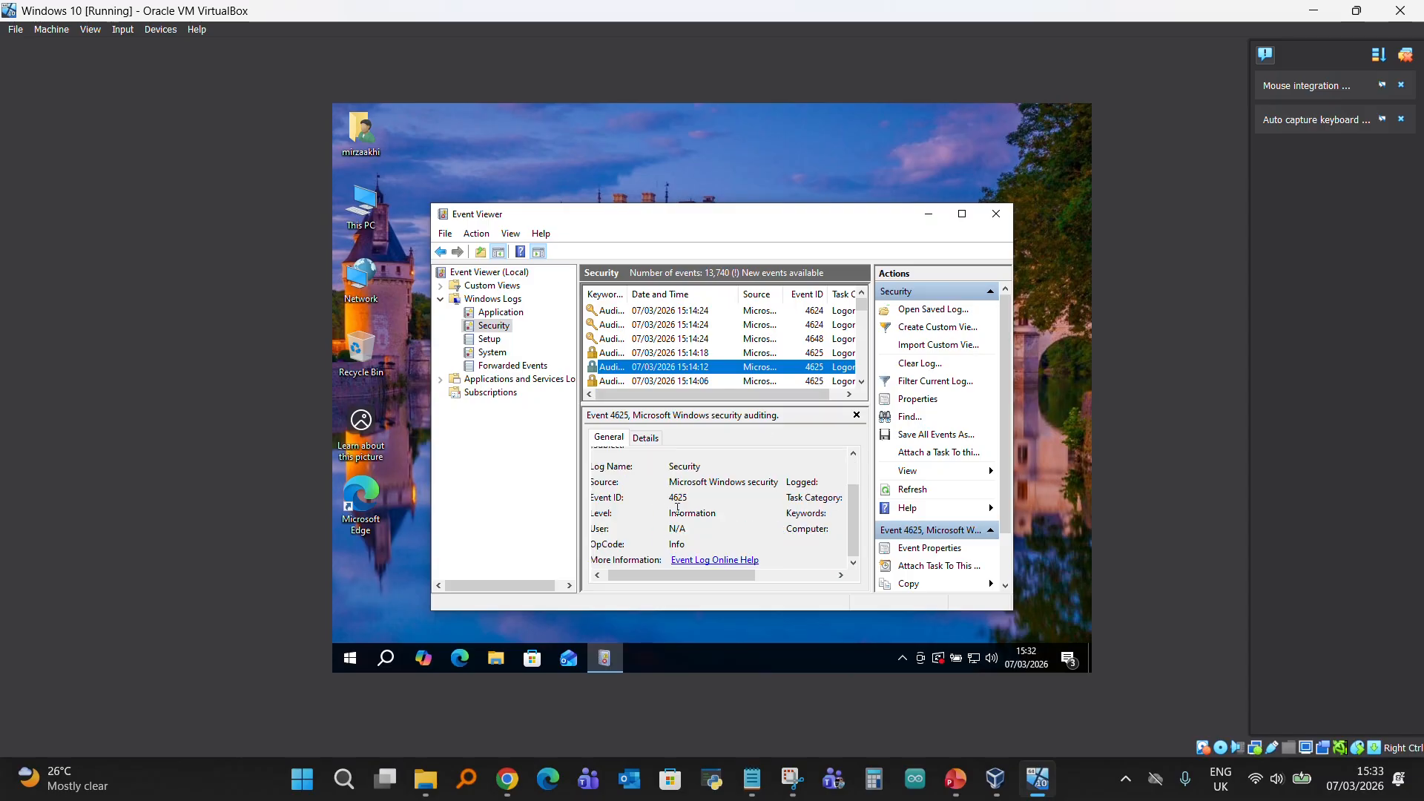
pyautogui.scroll(3, 675, 519)
pyautogui.moveTo(608, 468); pyautogui.dragTo(705, 468)
pyautogui.click(661, 468)
pyautogui.scroll(-2, 794, 537)
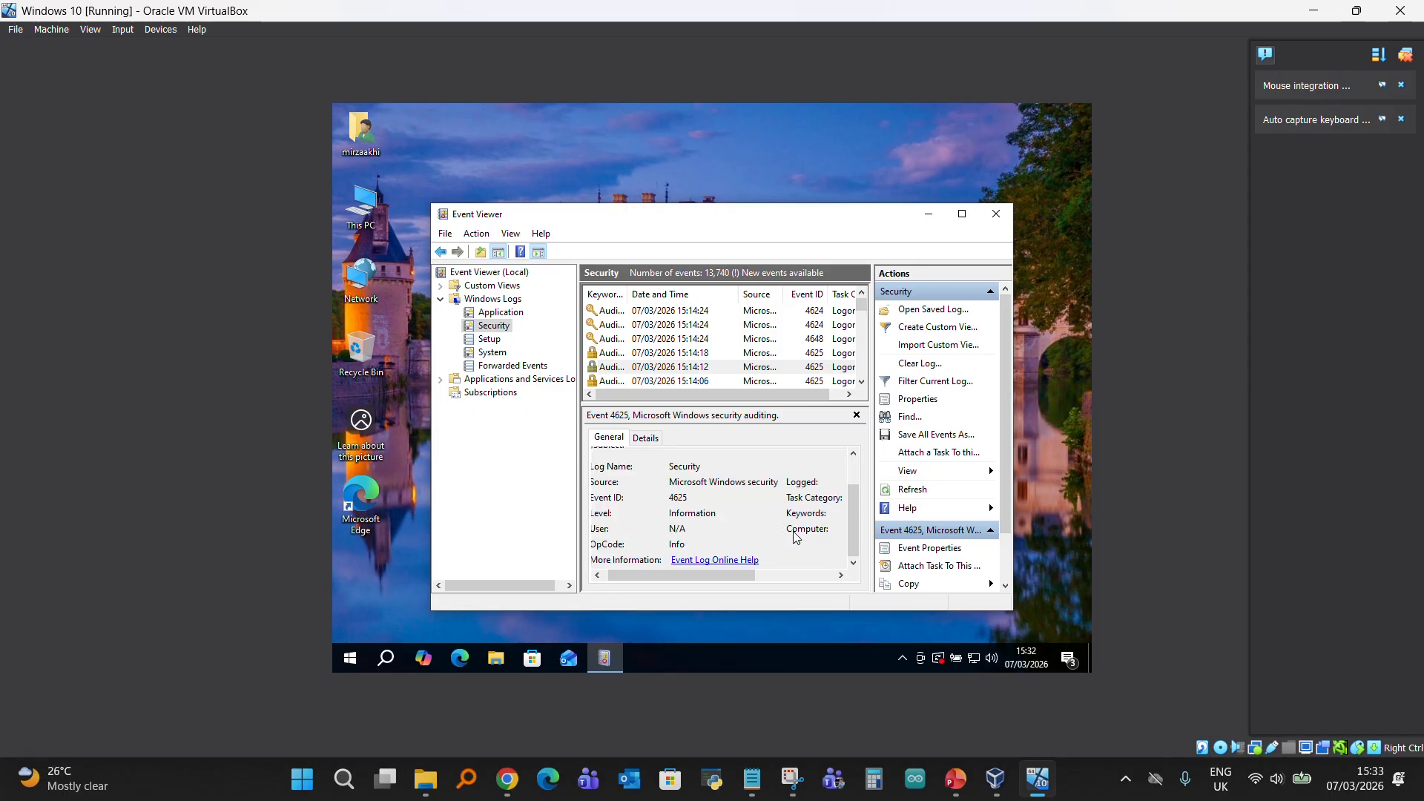
# - Examine the logged time and task category of the failed logon event from 15:14:12
pyautogui.moveTo(710, 582); pyautogui.dragTo(789, 582)
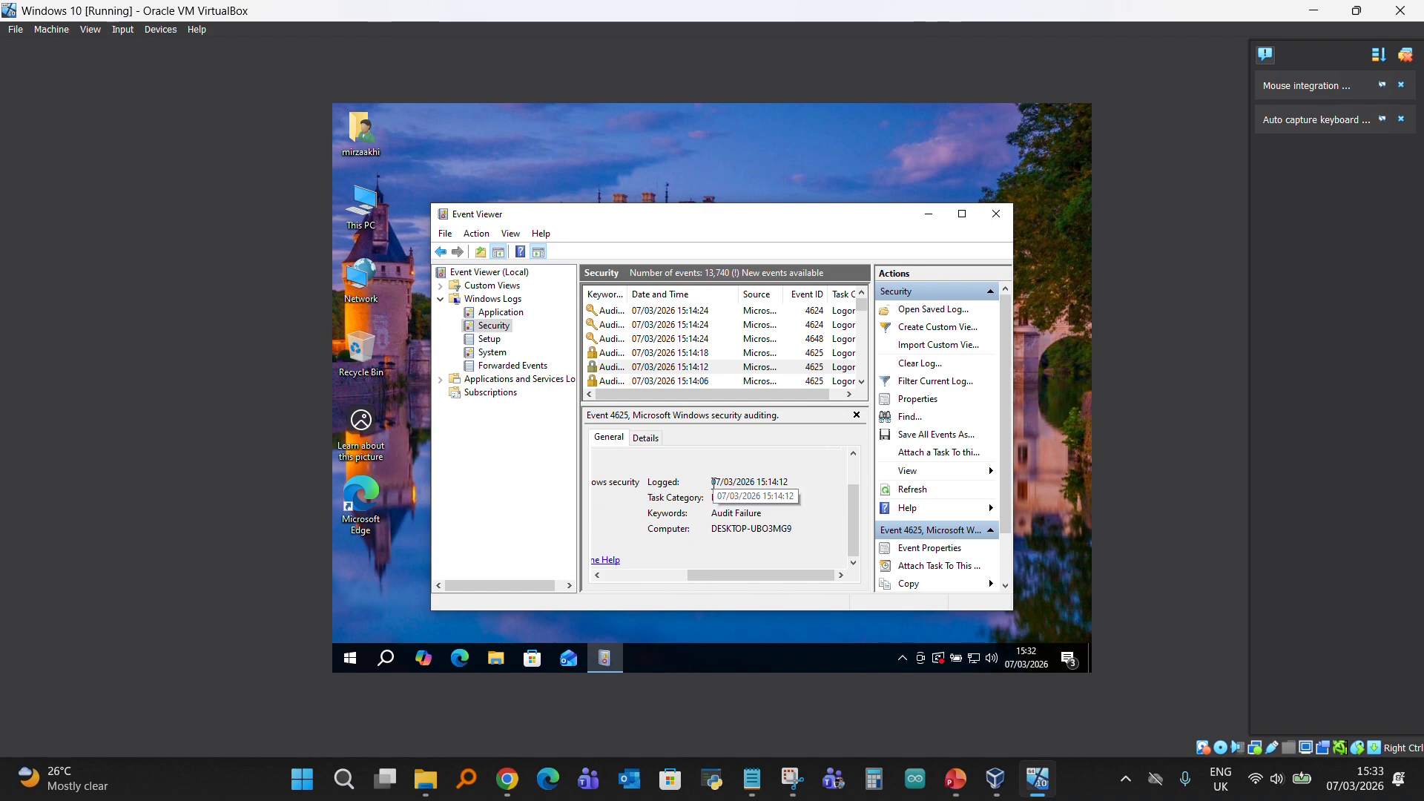
pyautogui.doubleClick(762, 483)
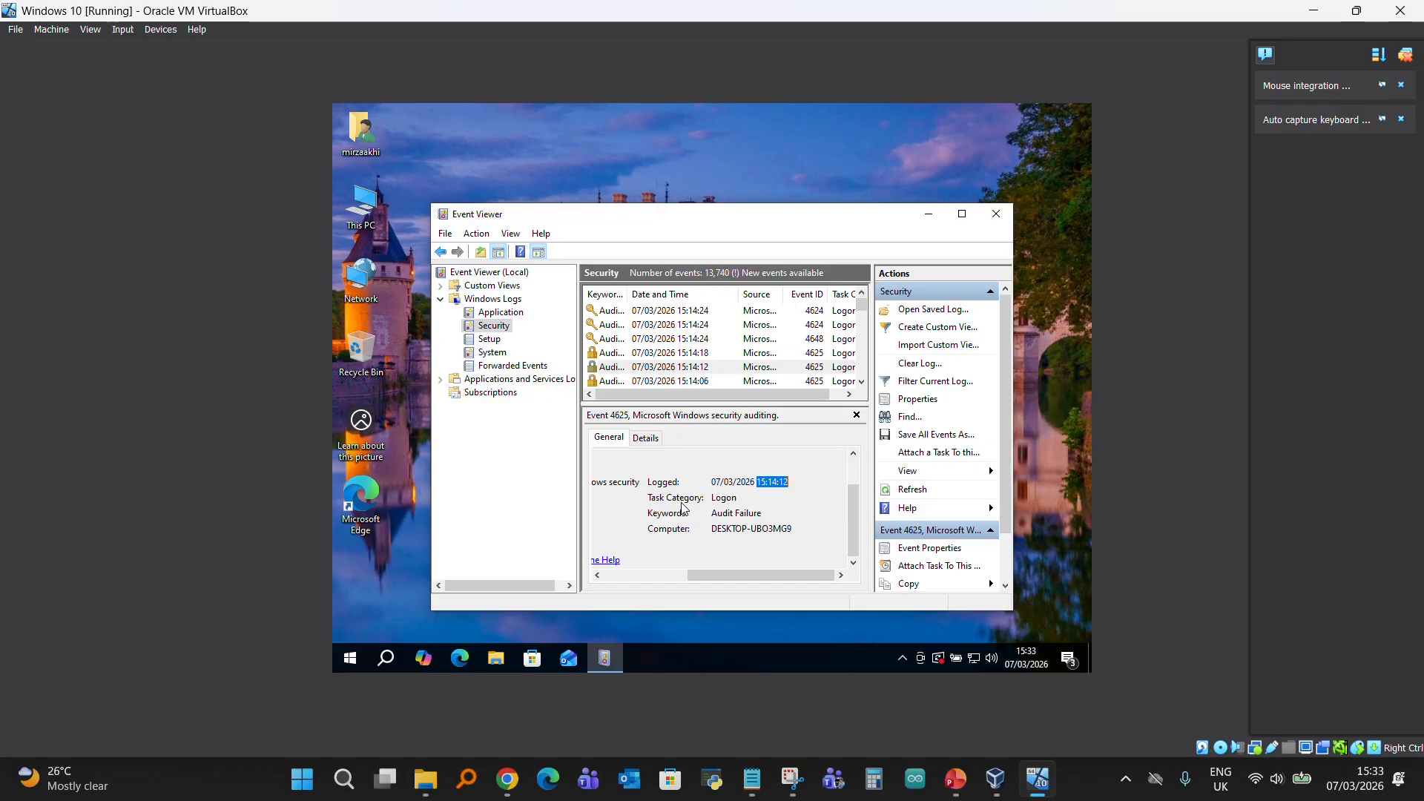
pyautogui.doubleClick(722, 499)
pyautogui.moveTo(724, 576); pyautogui.dragTo(582, 565)
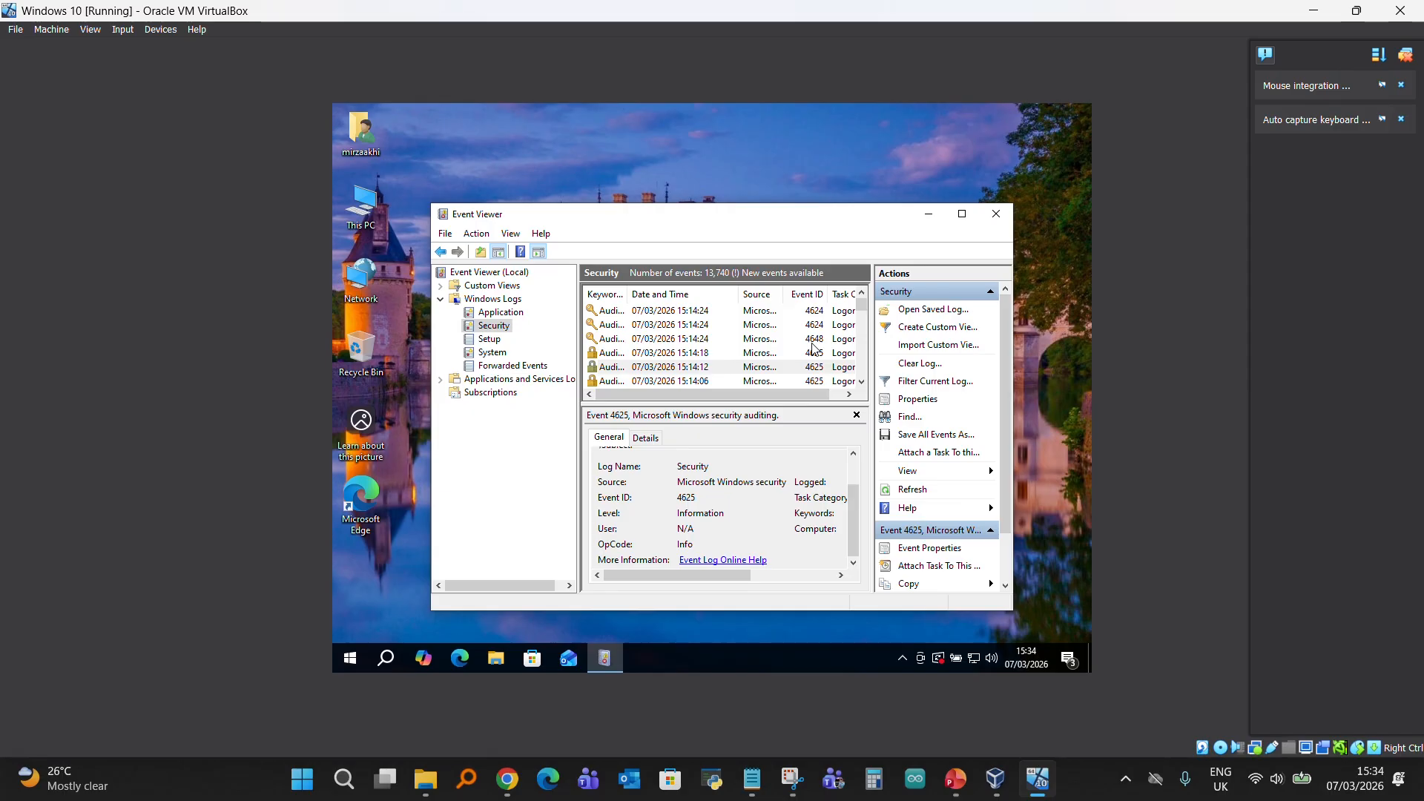
# - Compare the 4625 failed logons from 15:14:18 and 15:14:06 with the 4624 logon from 15:14:24
pyautogui.moveTo(804, 395); pyautogui.dragTo(817, 400)
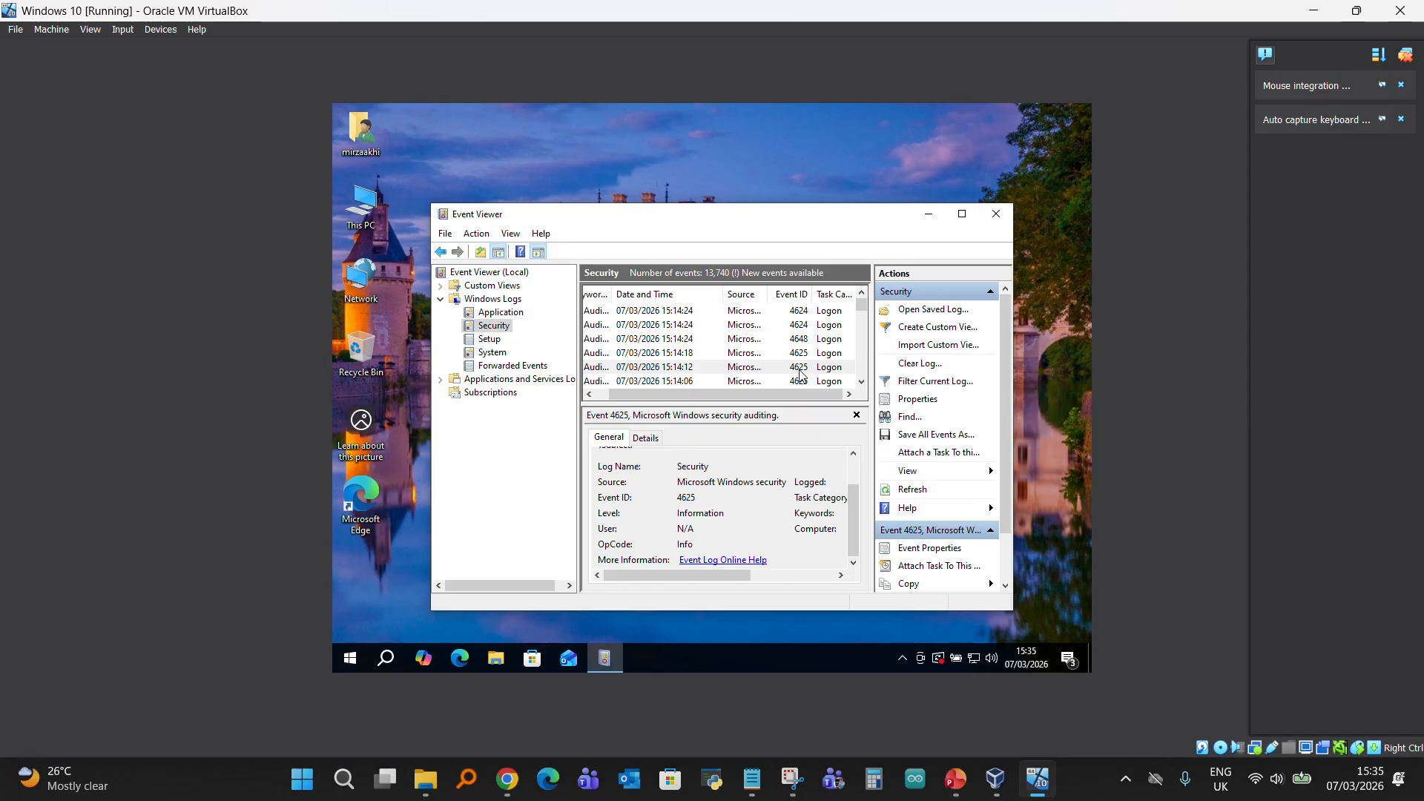
pyautogui.click(803, 367)
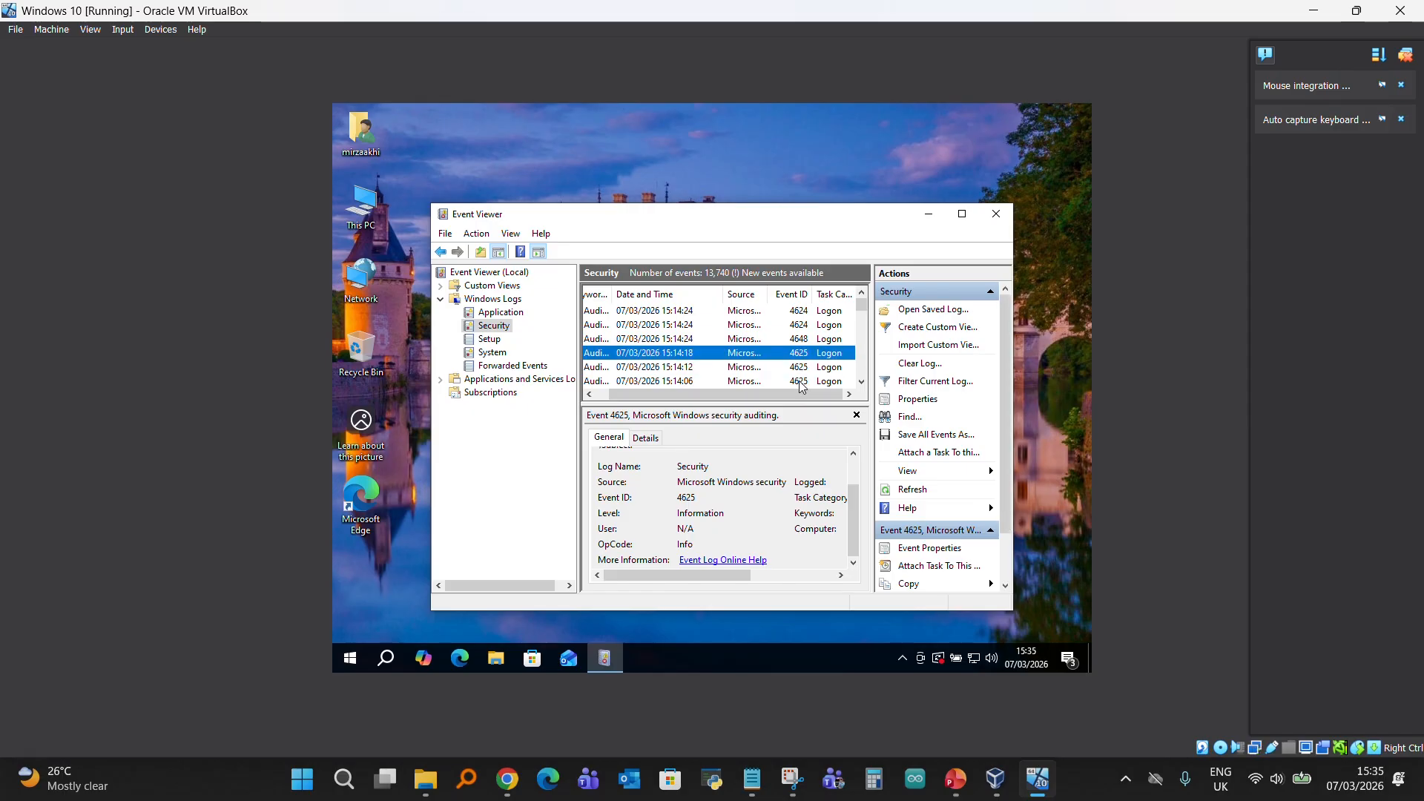
pyautogui.click(799, 382)
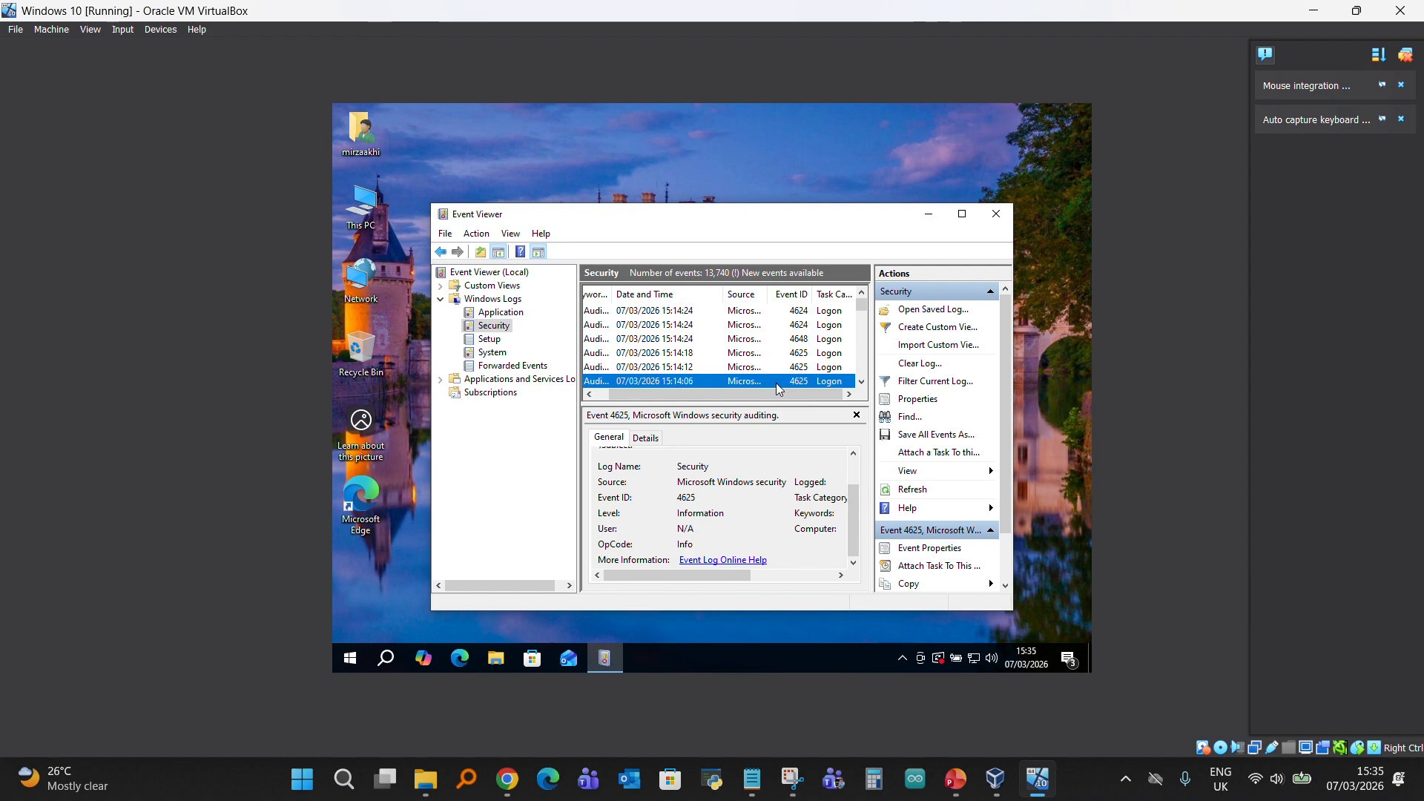
pyautogui.click(799, 331)
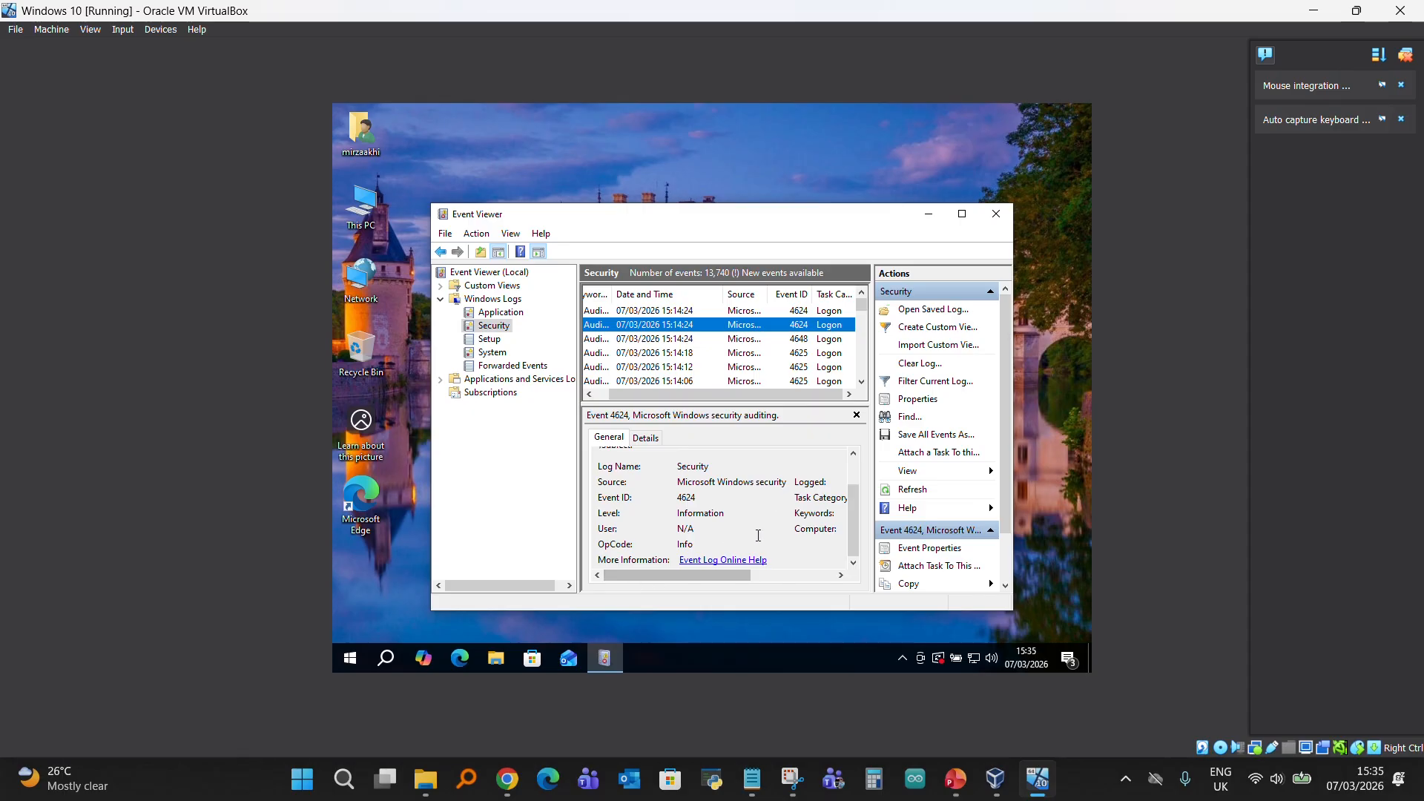
pyautogui.scroll(-1, 795, 349)
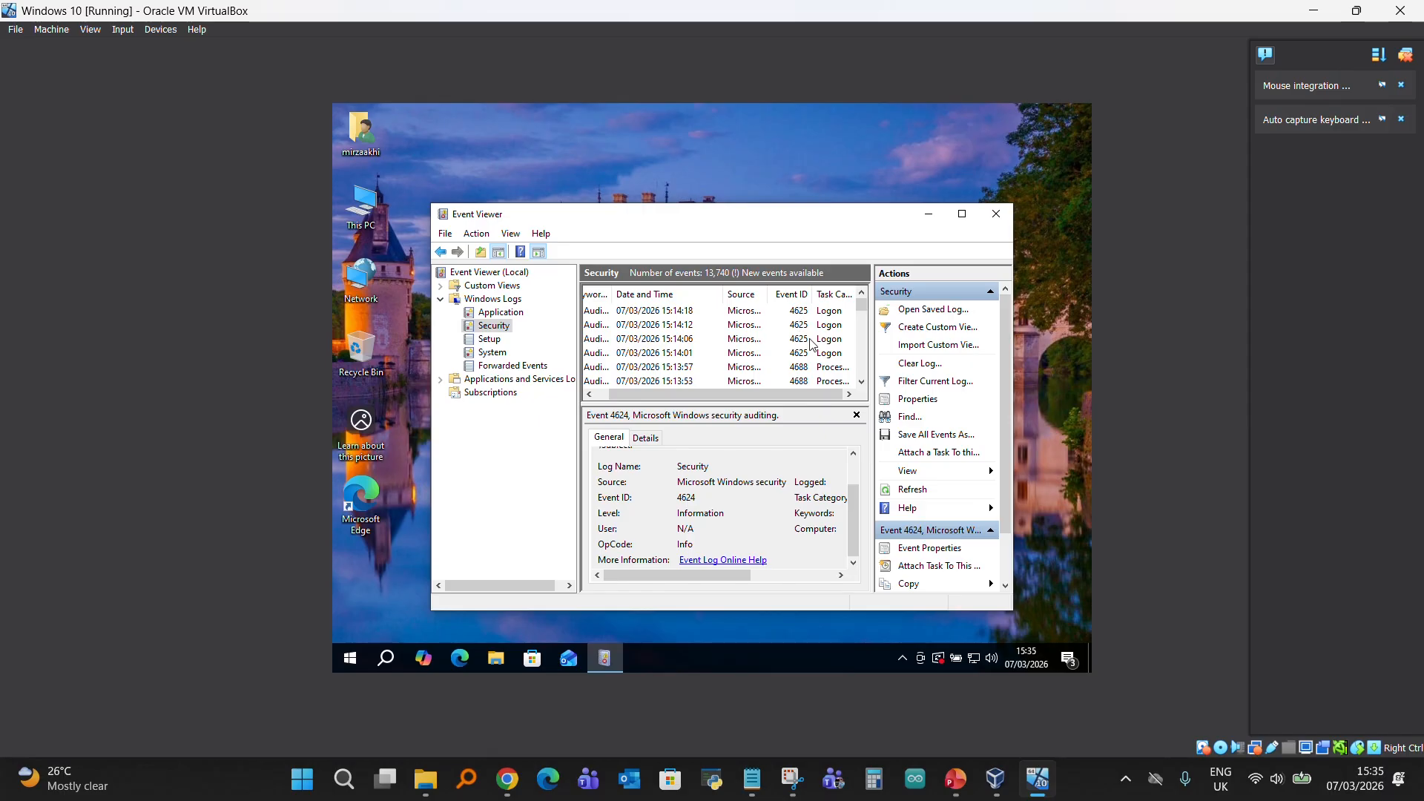
pyautogui.scroll(1, 808, 335)
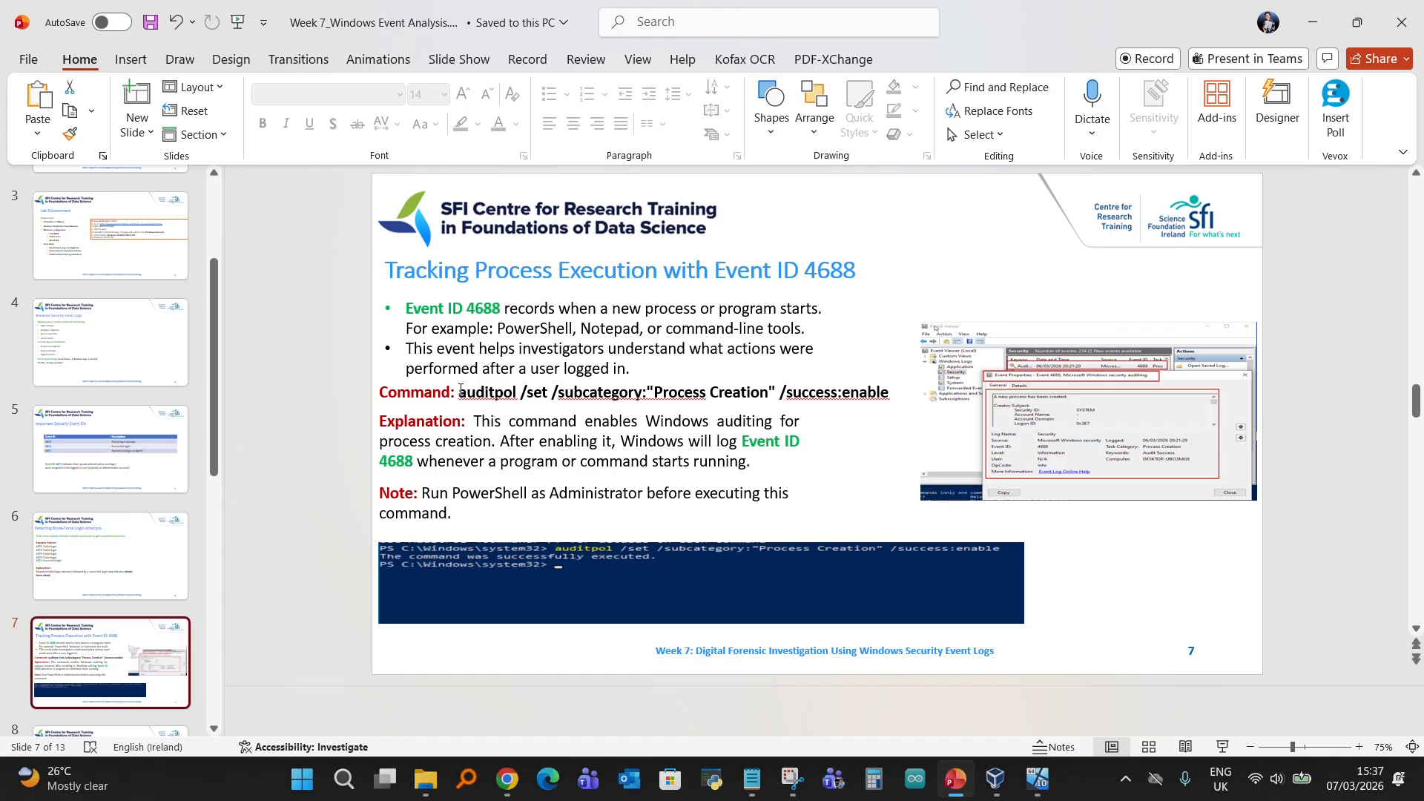
# - Highlight the auditpol command for Process Creation auditing on slide 7 of the PowerPoint deck, and return to the Windows 10 virtual machine
pyautogui.moveTo(460, 388); pyautogui.dragTo(889, 393)
pyautogui.hotkey('ctrl', 'c')
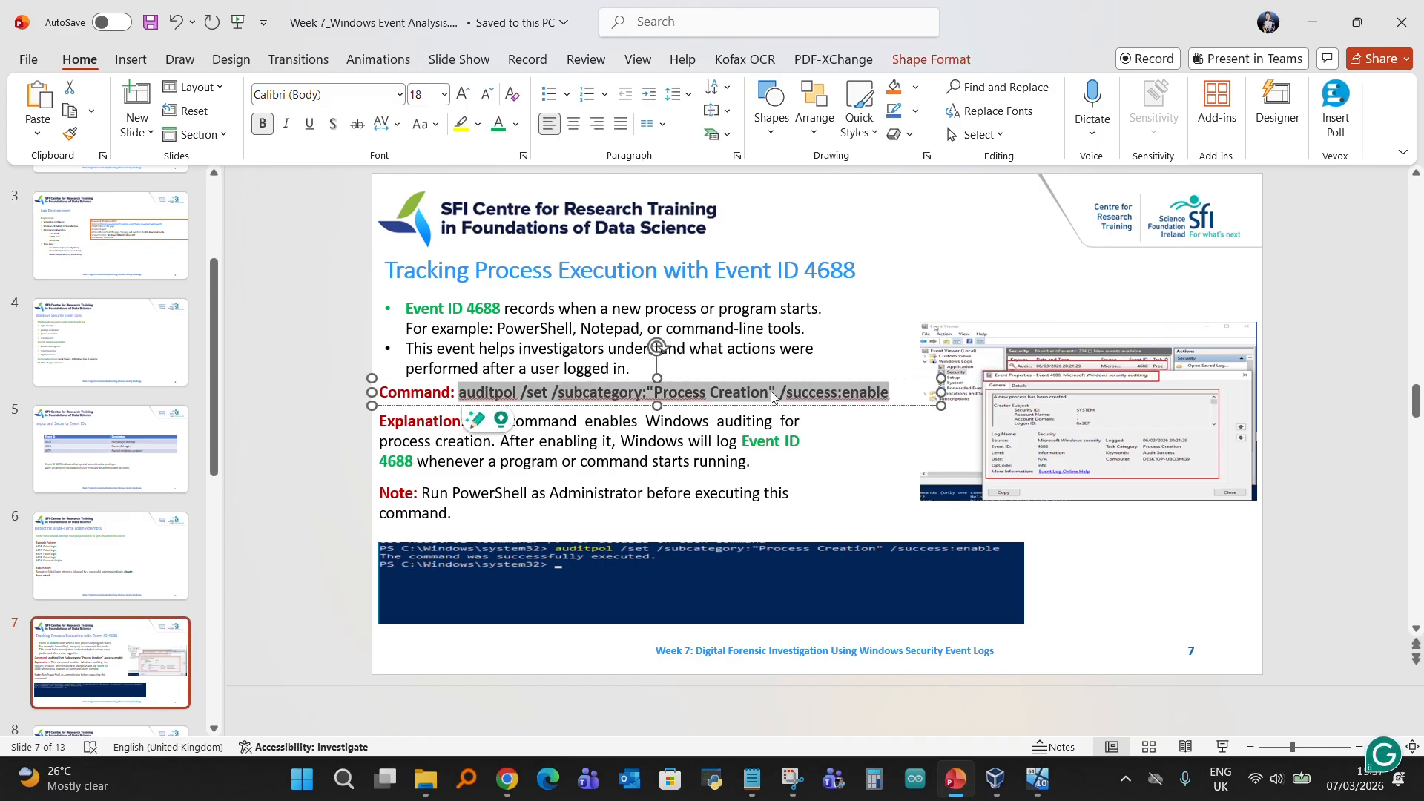
pyautogui.click(299, 466)
pyautogui.moveTo(964, 785)
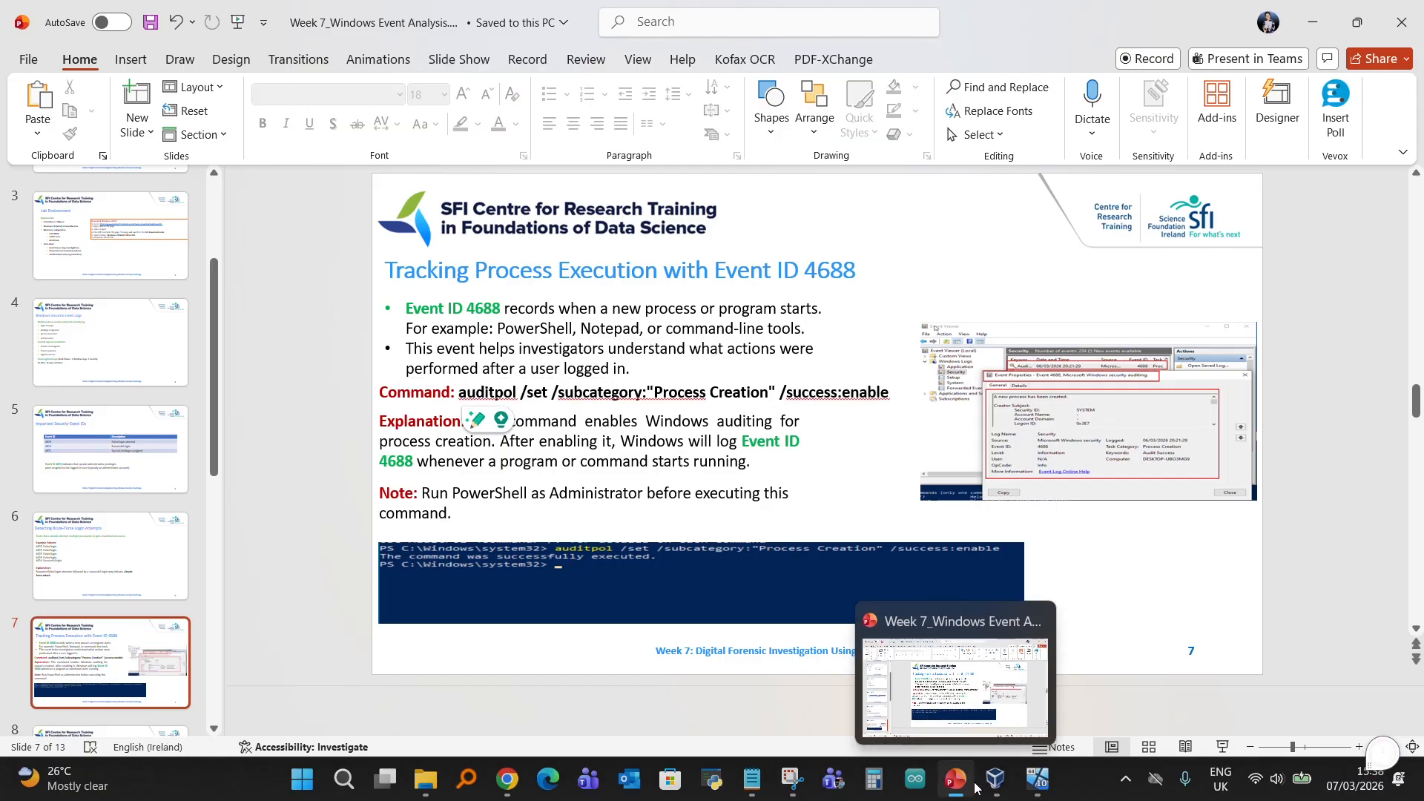
pyautogui.click(1037, 778)
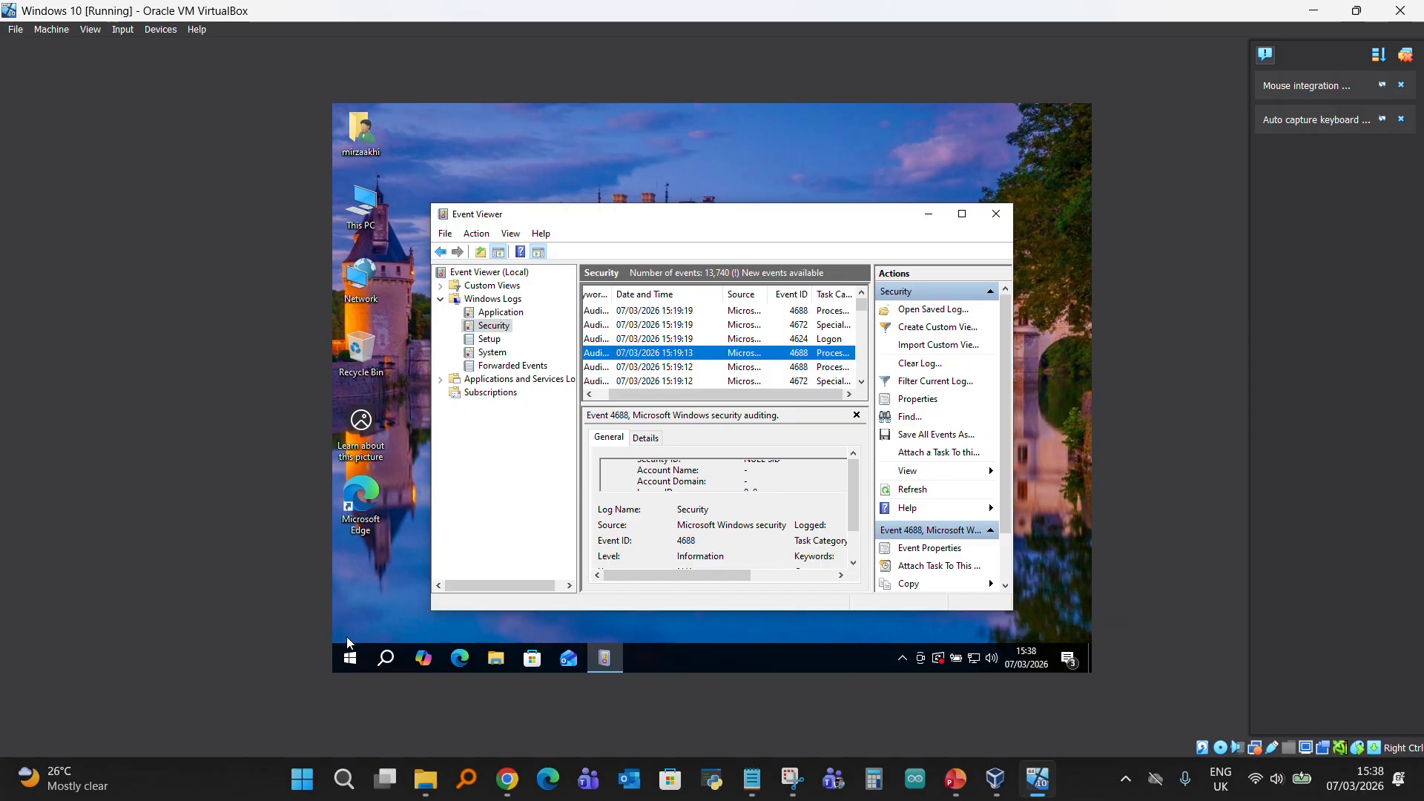
pyautogui.rightClick(347, 661)
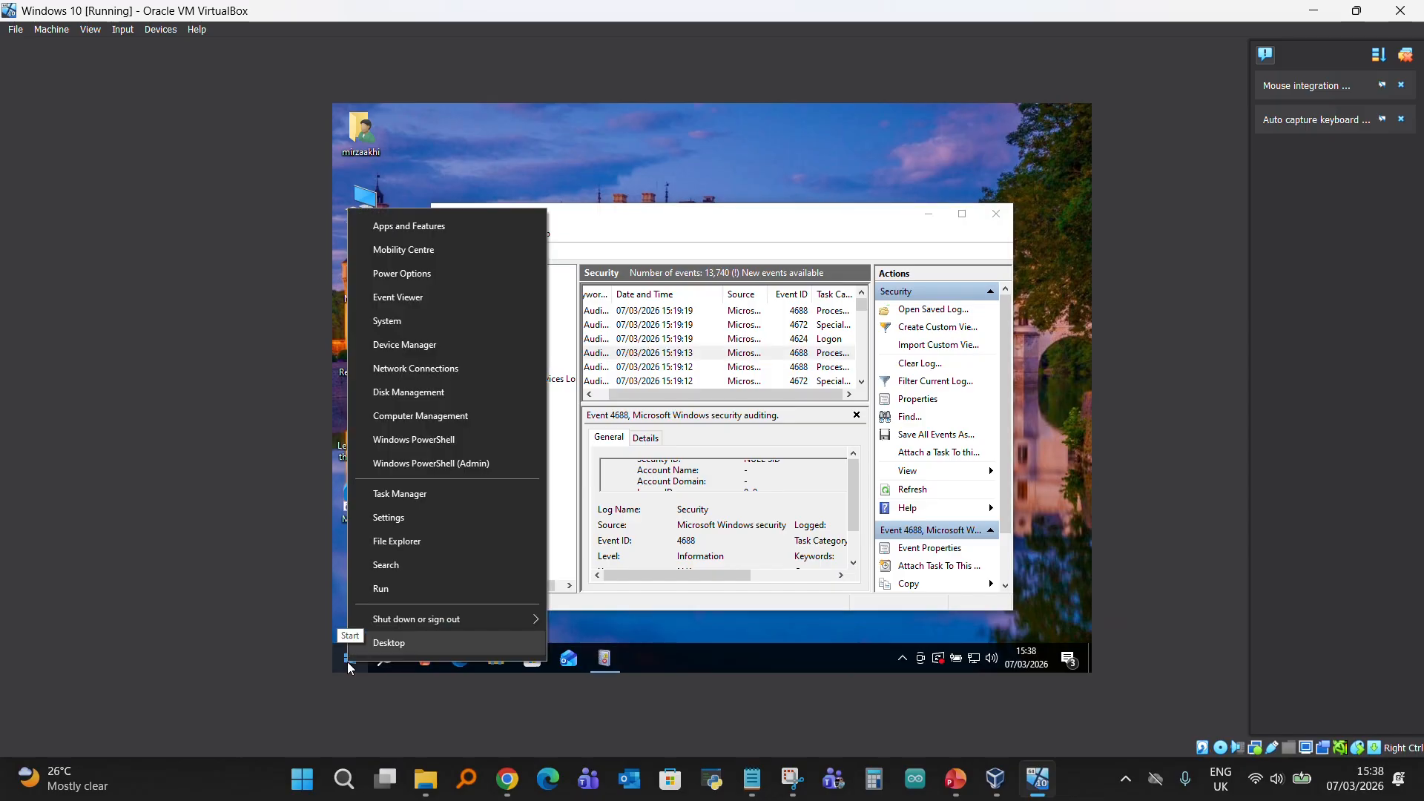
pyautogui.click(340, 592)
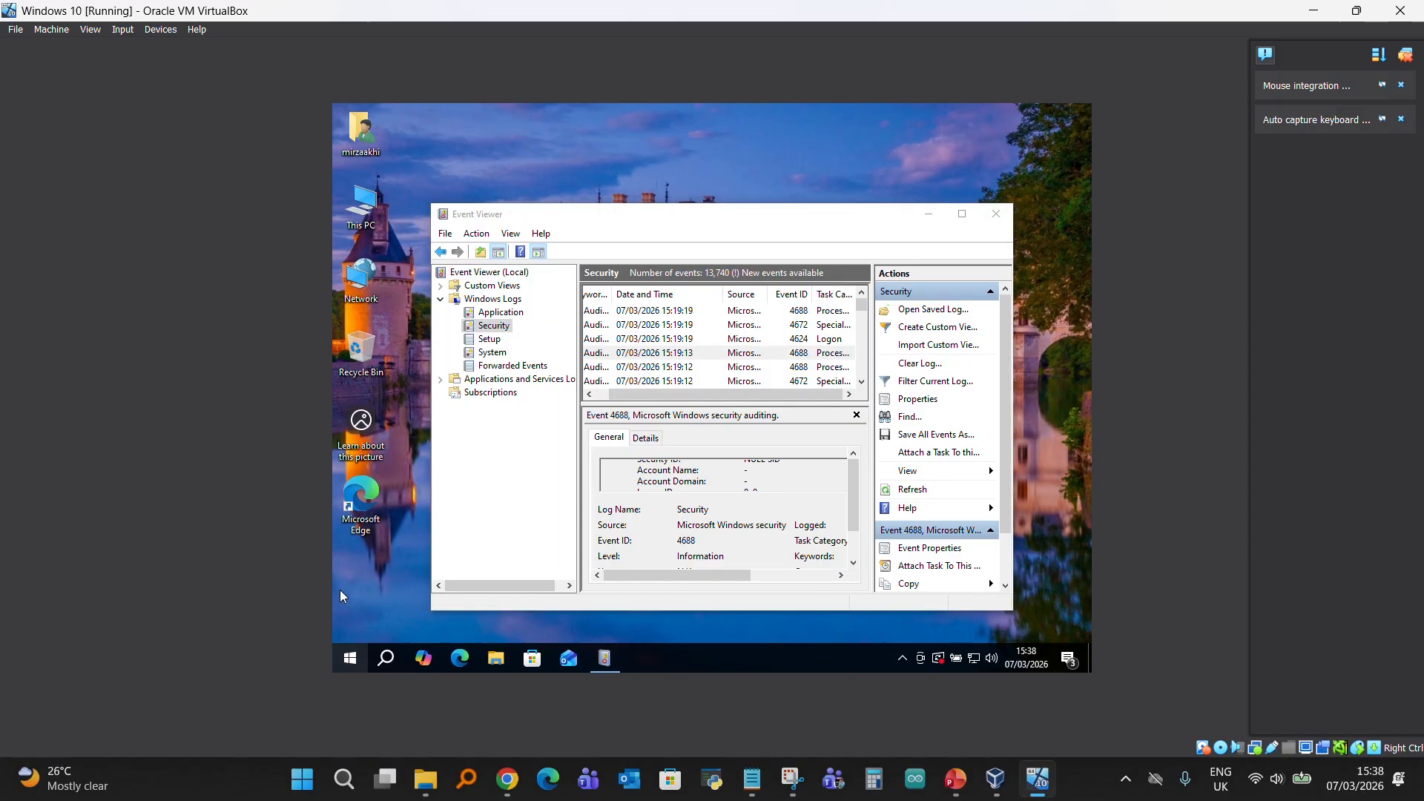
# - Open Windows PowerShell as administrator and run auditpol /set /subcategory:"Process Creation" /success:enable
pyautogui.rightClick(349, 663)
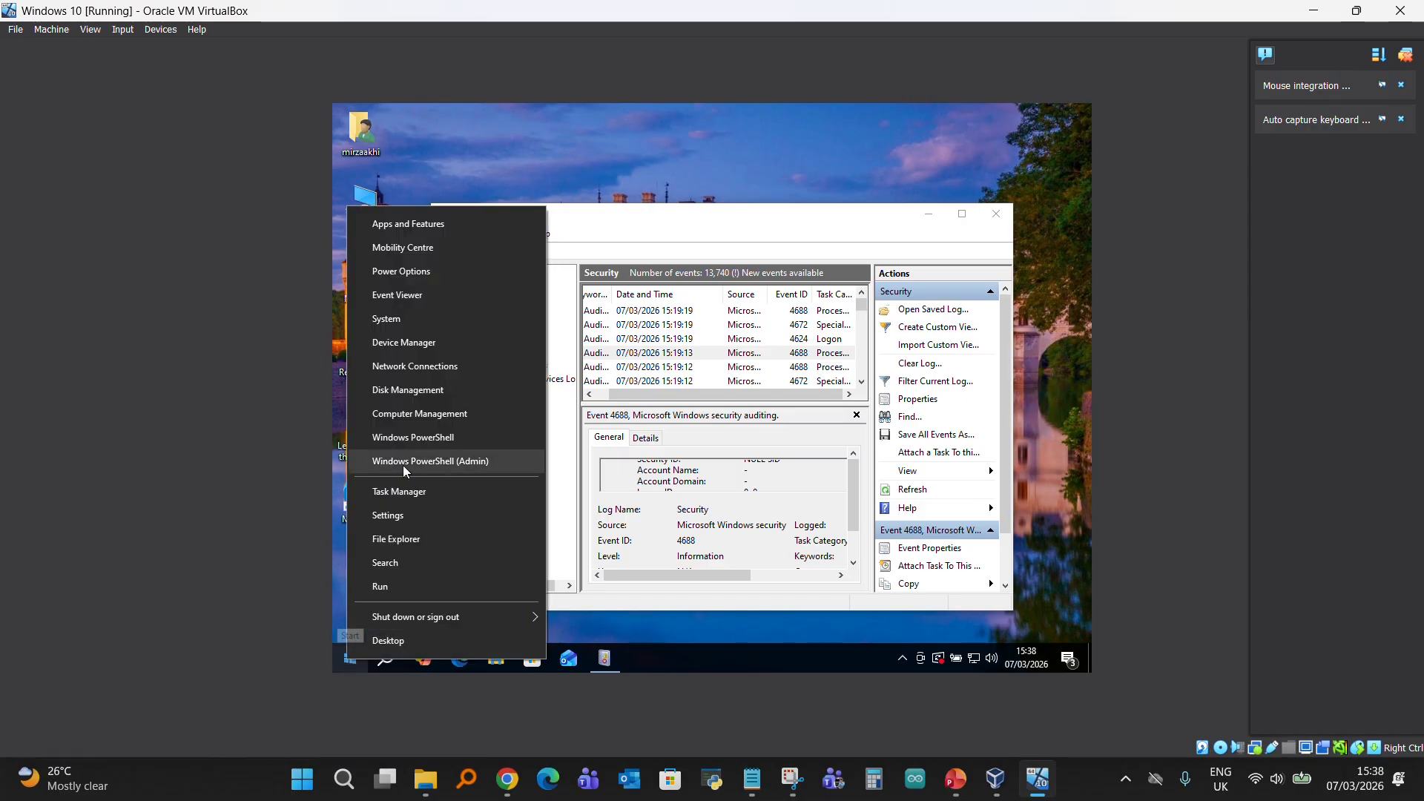
pyautogui.click(456, 463)
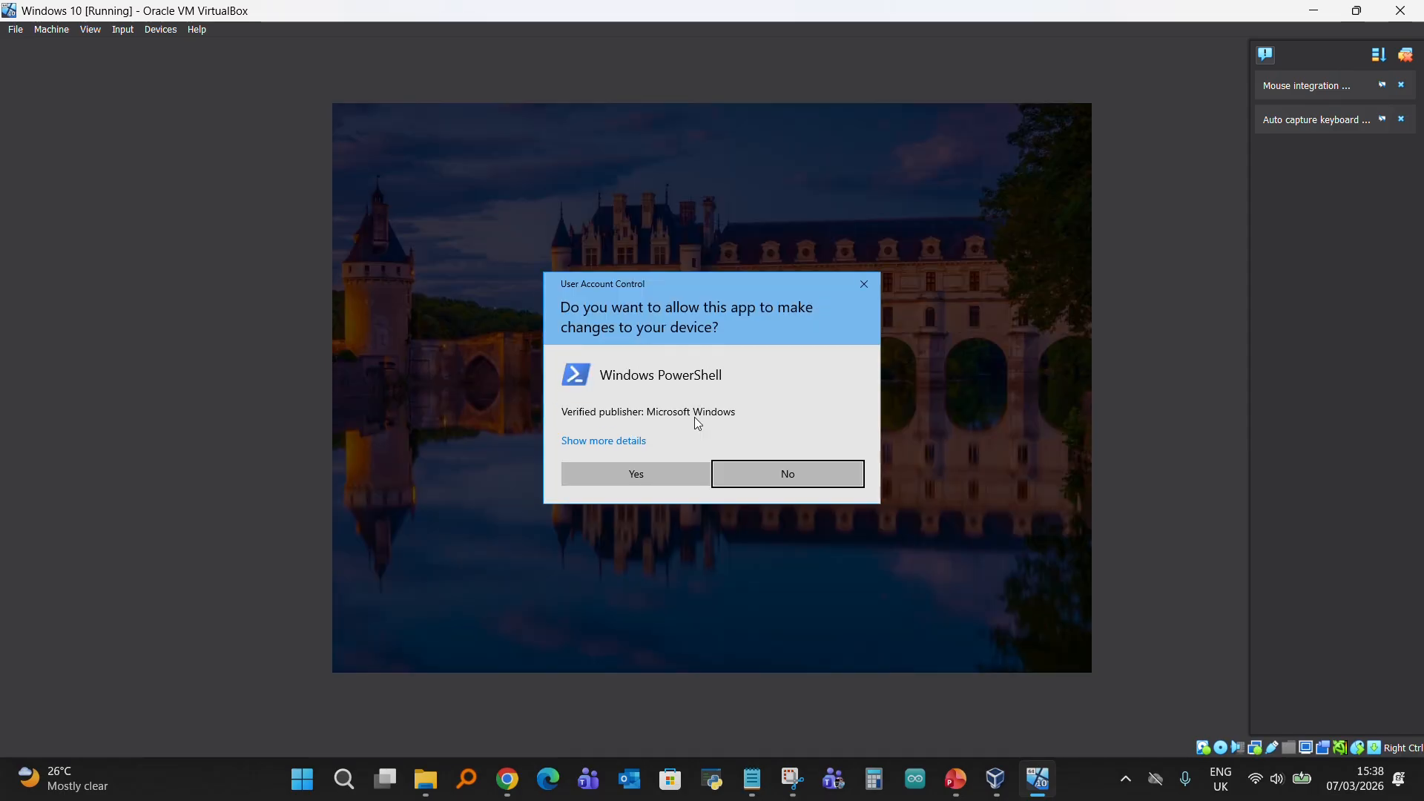
pyautogui.click(652, 477)
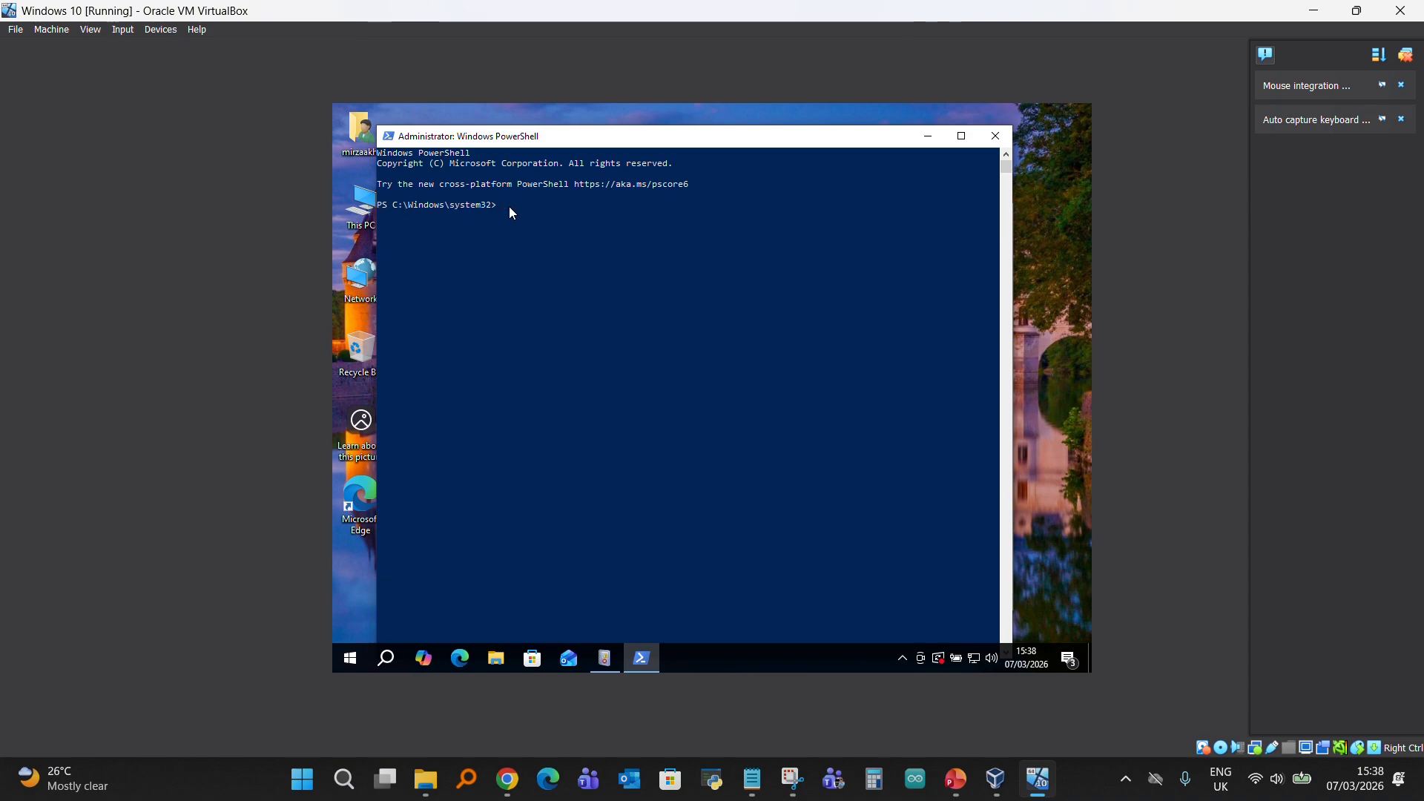
pyautogui.hotkey('ctrl', 'v')
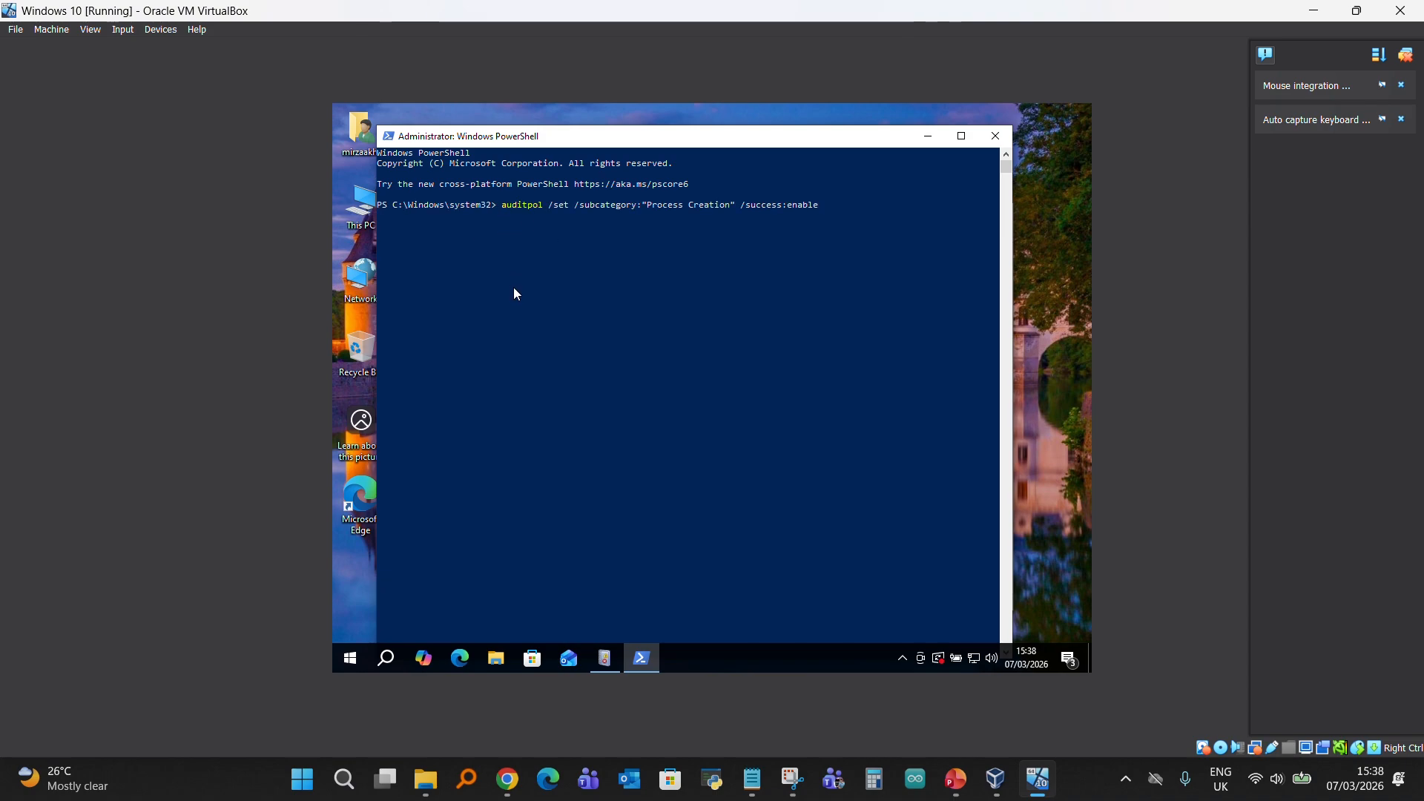
pyautogui.press('Return')
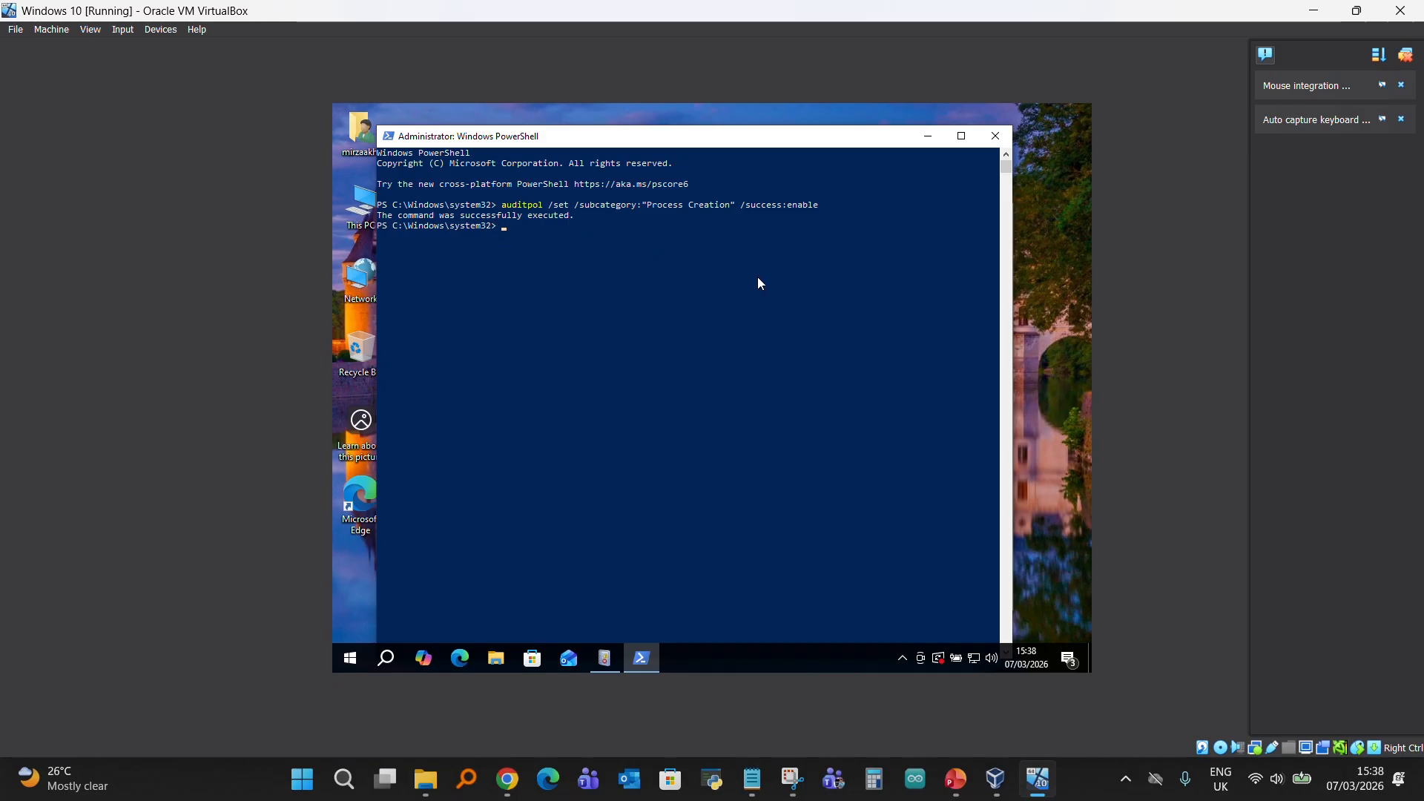
# - Move the PowerShell window aside, return to Event Viewer and refresh the Security log
pyautogui.moveTo(801, 144); pyautogui.dragTo(626, 155)
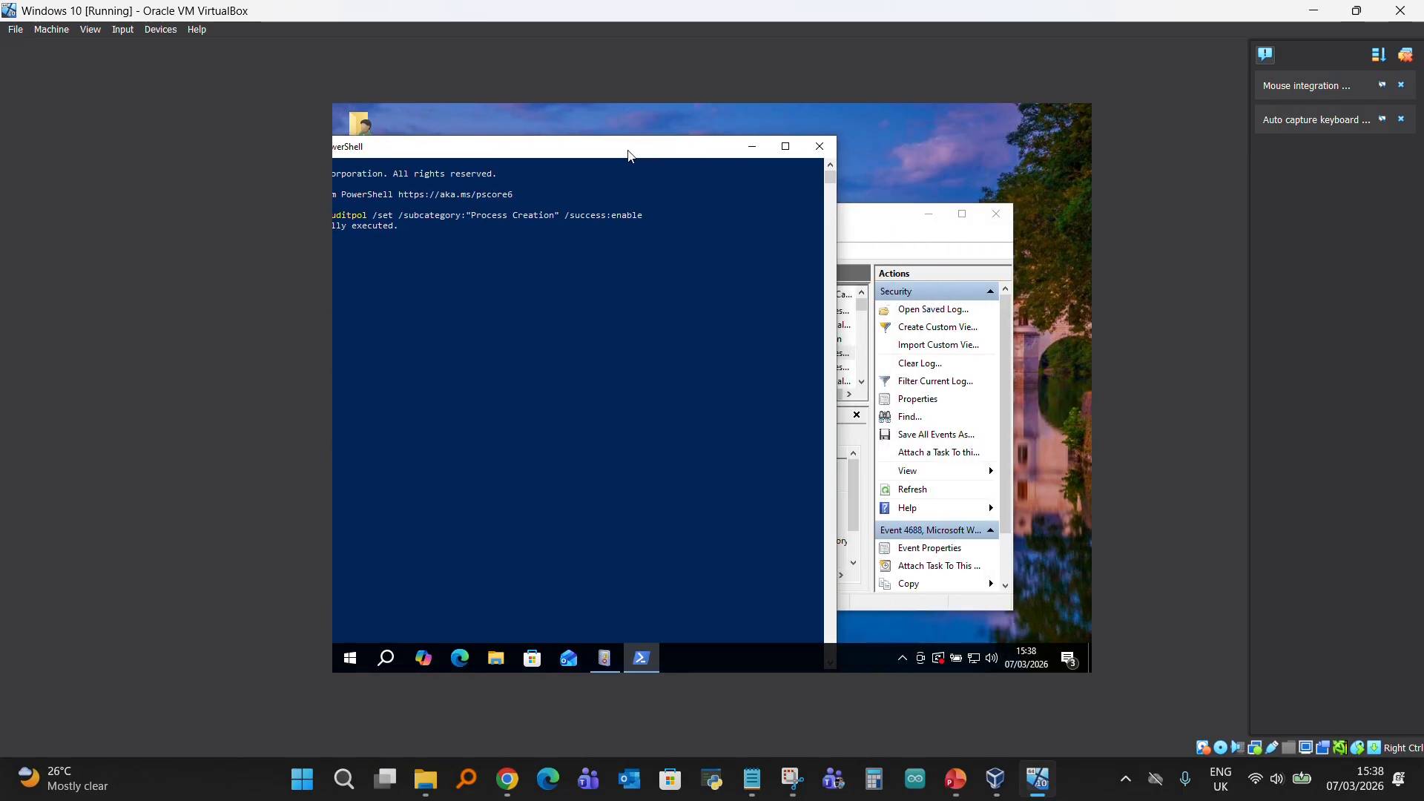
pyautogui.click(876, 245)
pyautogui.scroll(10, 760, 363)
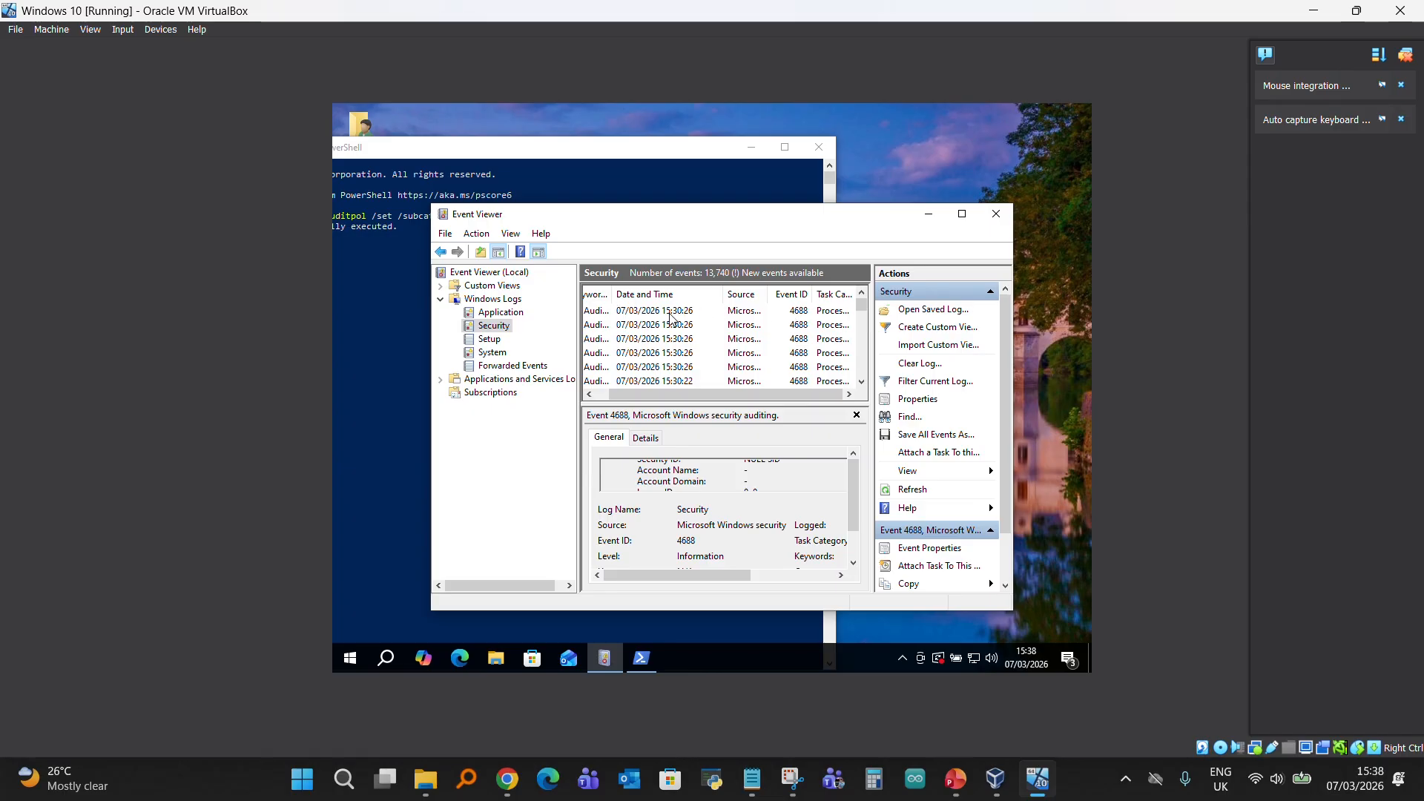
pyautogui.press('F5')
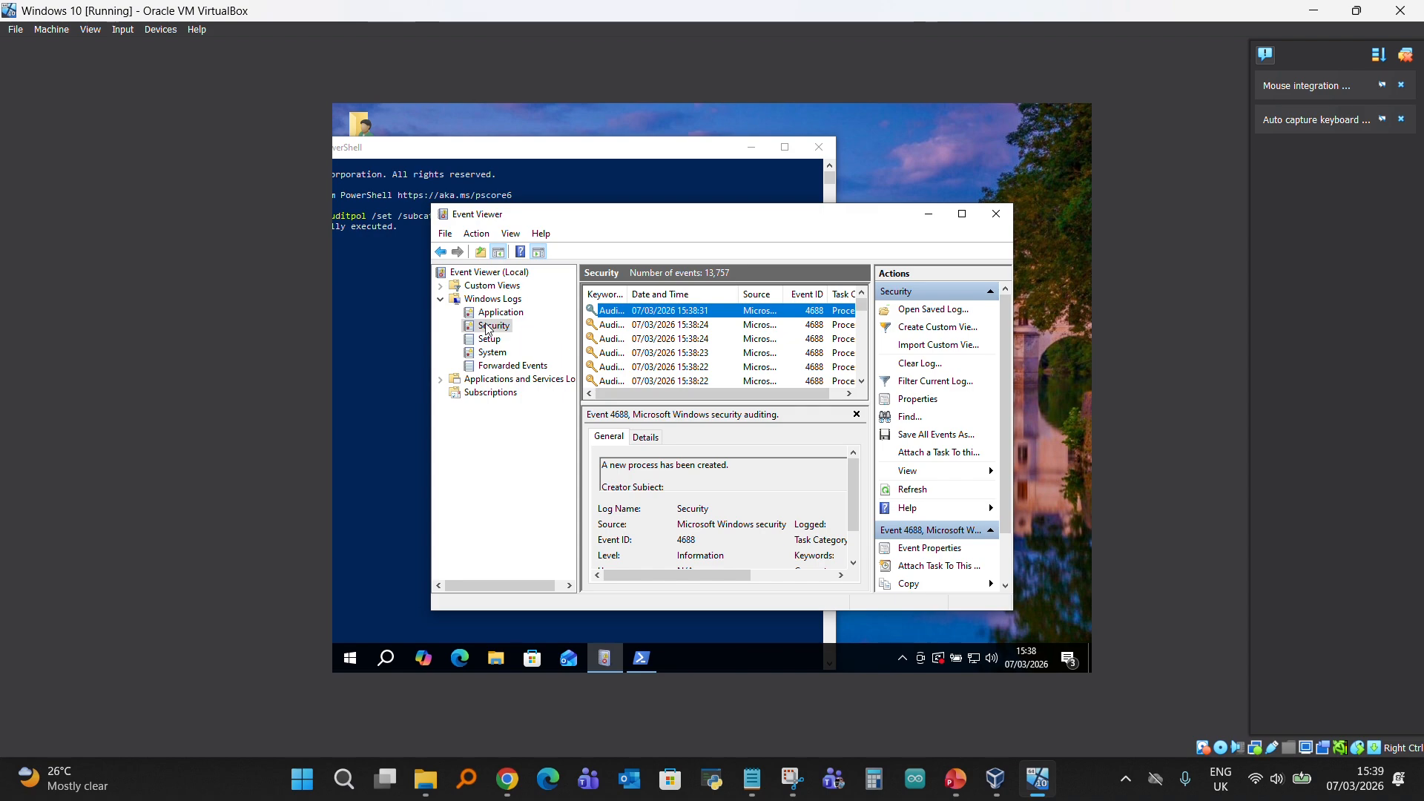
pyautogui.click(911, 491)
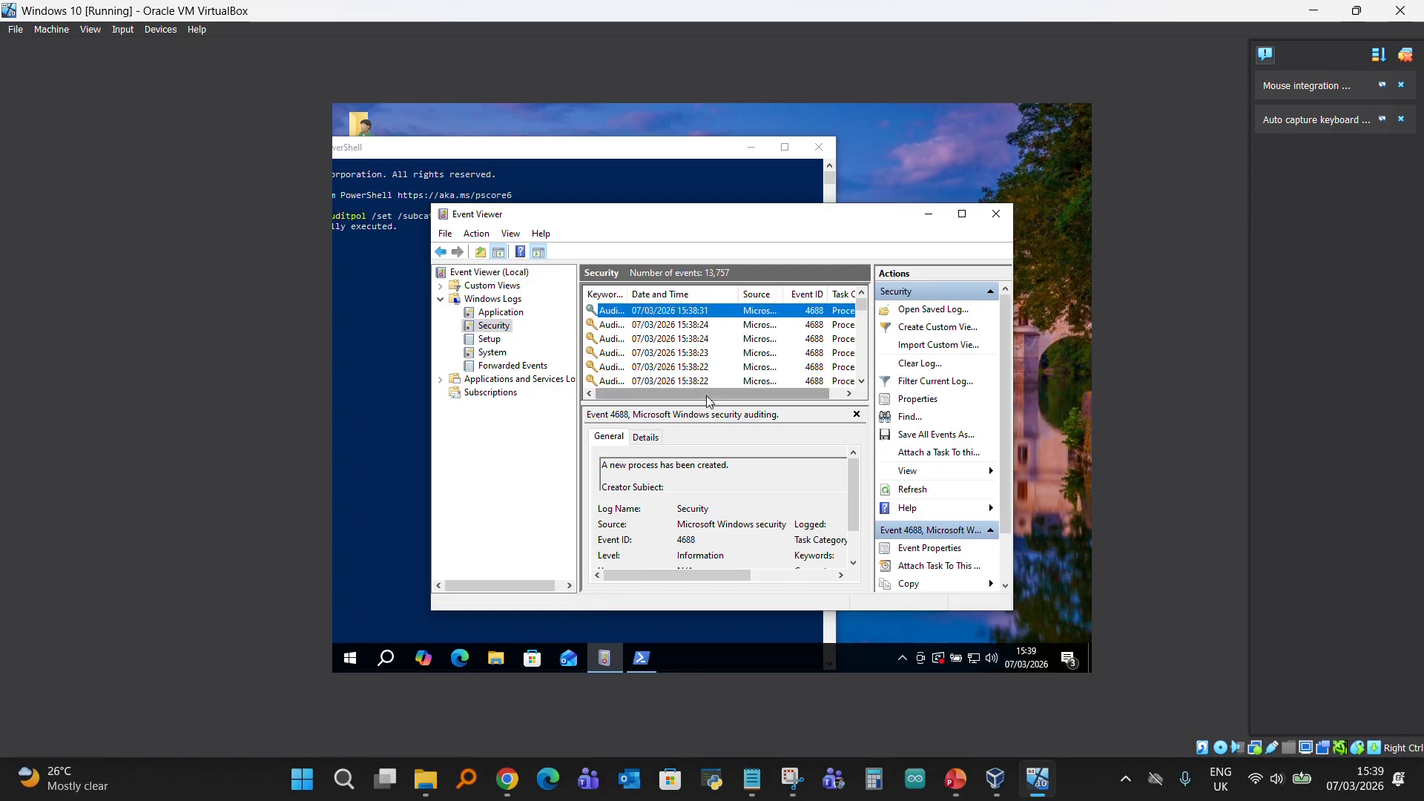
# - Examine the logged time, event ID and general properties of the 4688 event from 15:38:31
pyautogui.moveTo(712, 395); pyautogui.dragTo(760, 407)
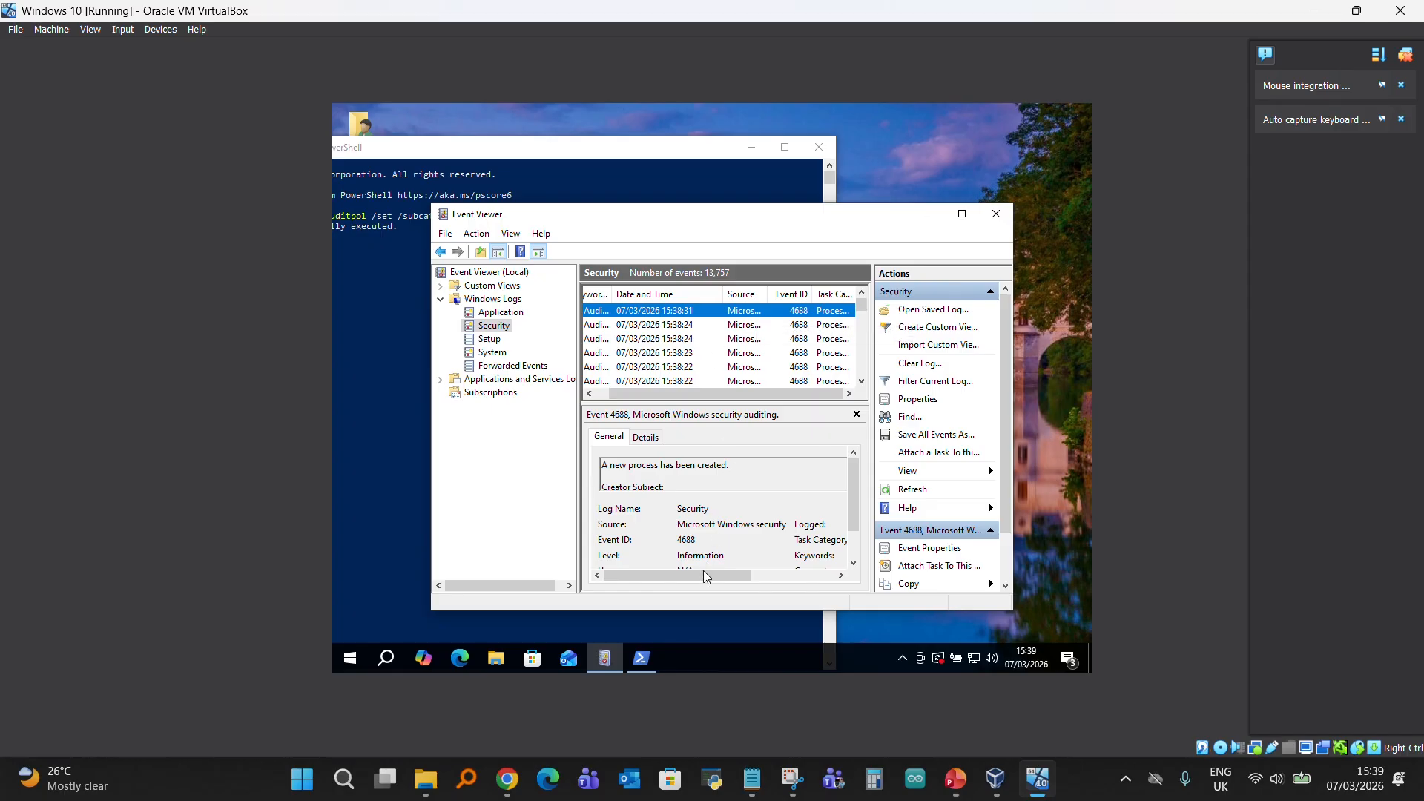
pyautogui.moveTo(703, 572); pyautogui.dragTo(787, 573)
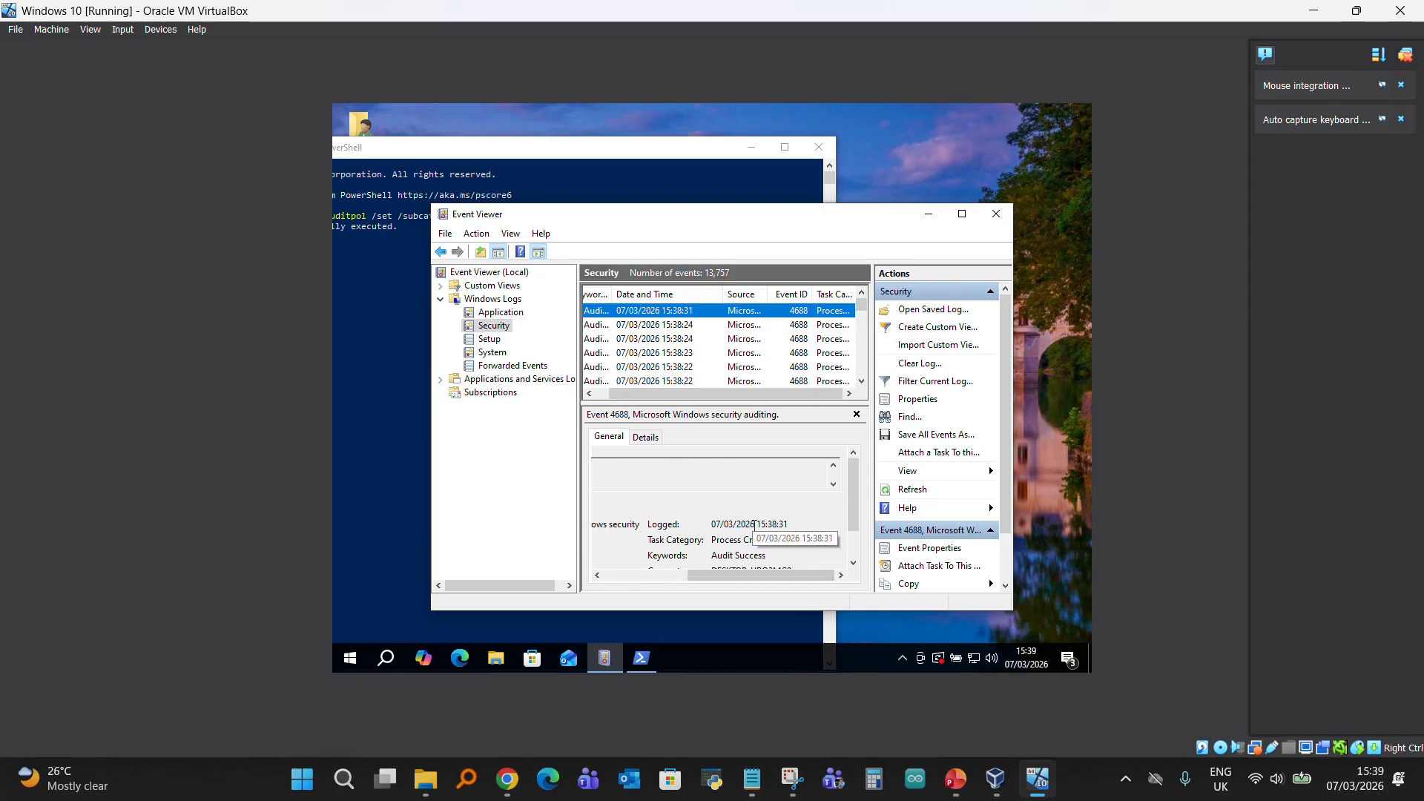
pyautogui.moveTo(758, 525); pyautogui.dragTo(787, 525)
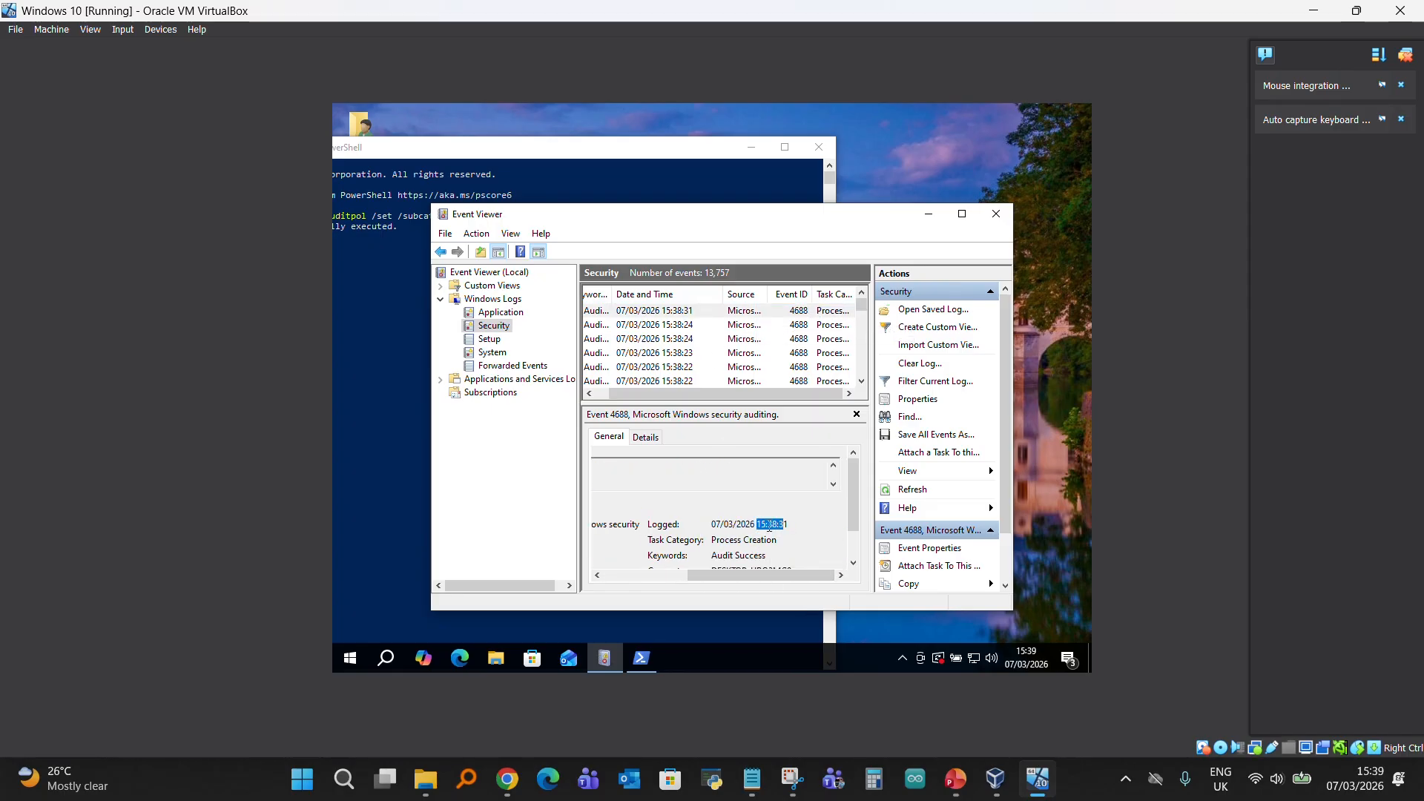
pyautogui.moveTo(769, 576); pyautogui.dragTo(685, 576)
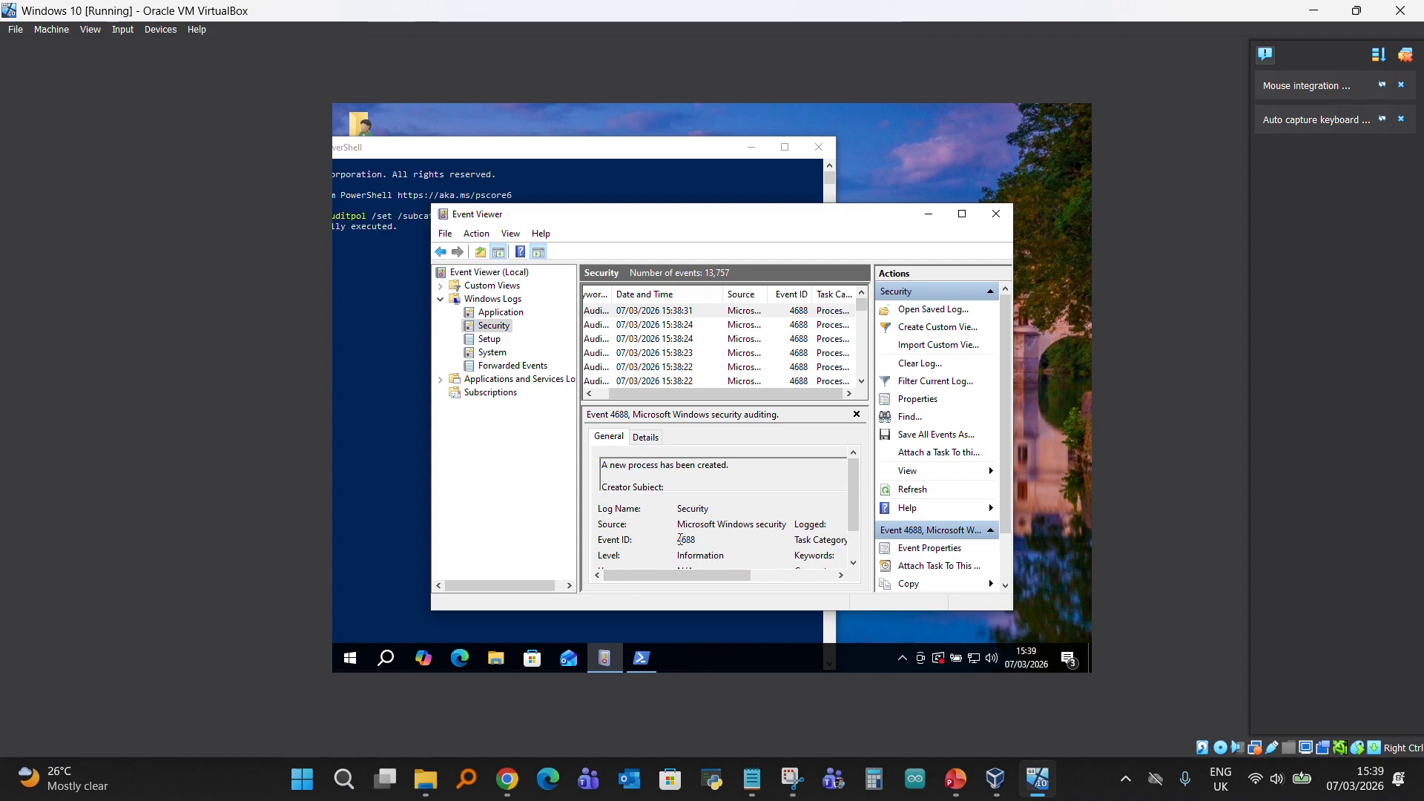
pyautogui.moveTo(681, 540); pyautogui.dragTo(701, 540)
pyautogui.scroll(-1, 664, 509)
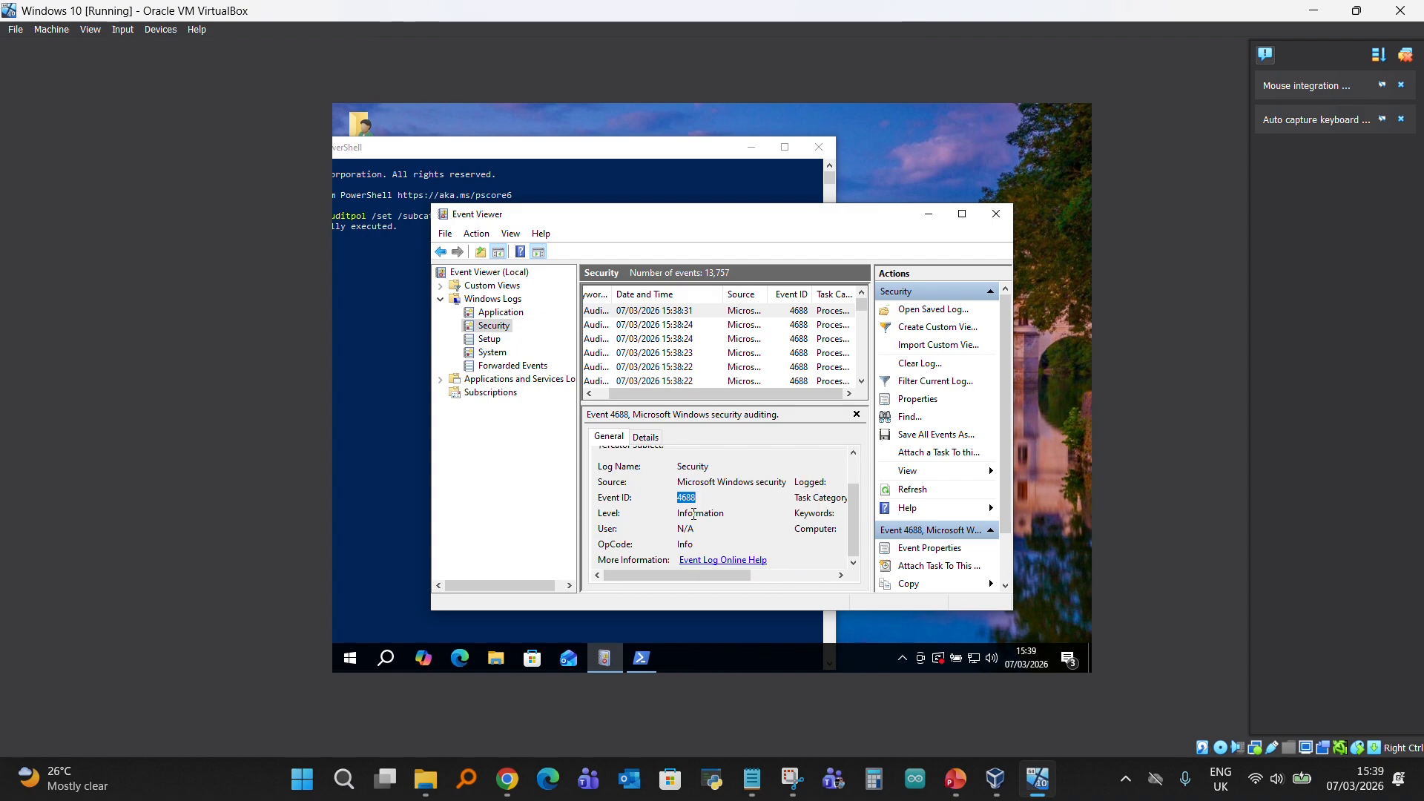
pyautogui.scroll(1, 664, 509)
pyautogui.scroll(-1, 664, 509)
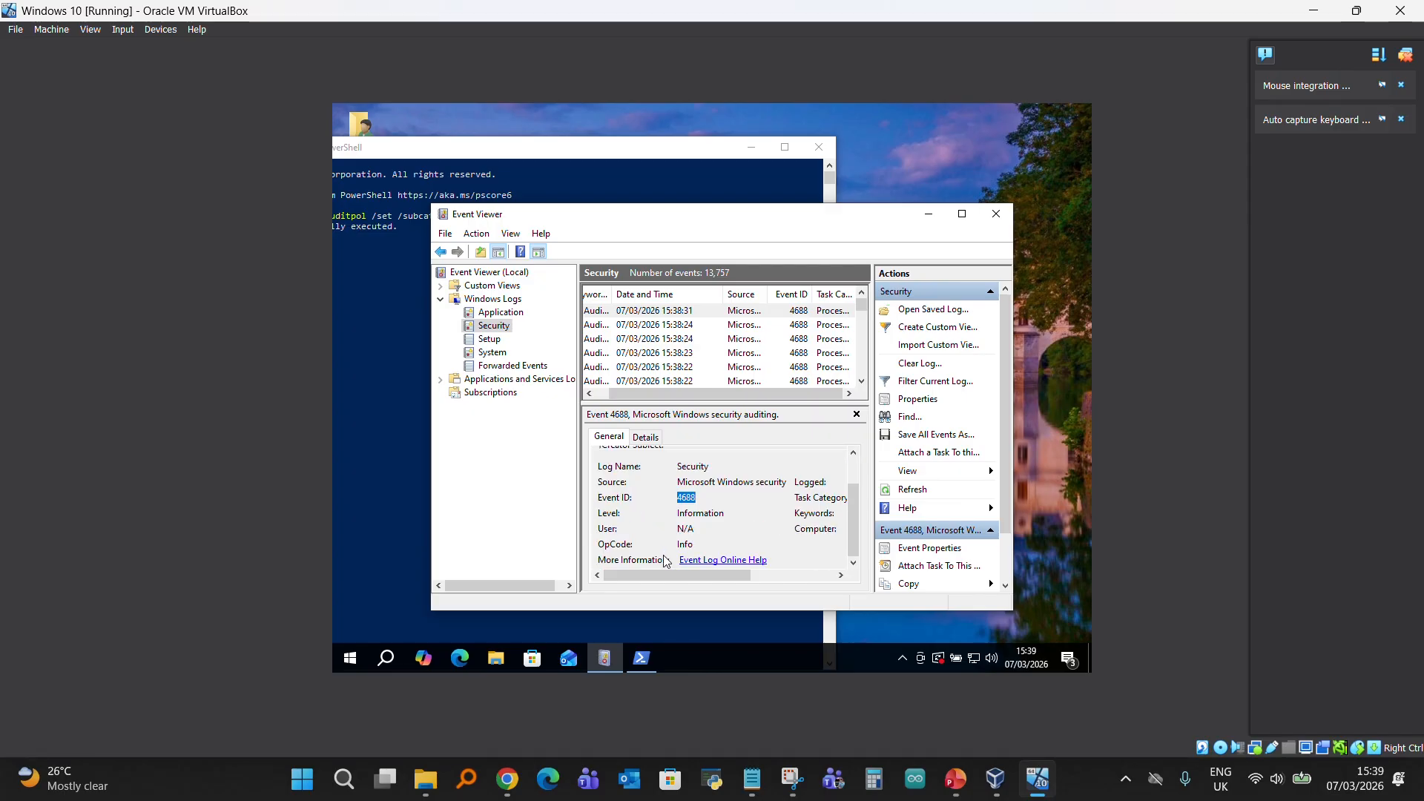
# - Examine the keywords and task category of the 15:38:31 process-creation event
pyautogui.moveTo(632, 576); pyautogui.dragTo(713, 583)
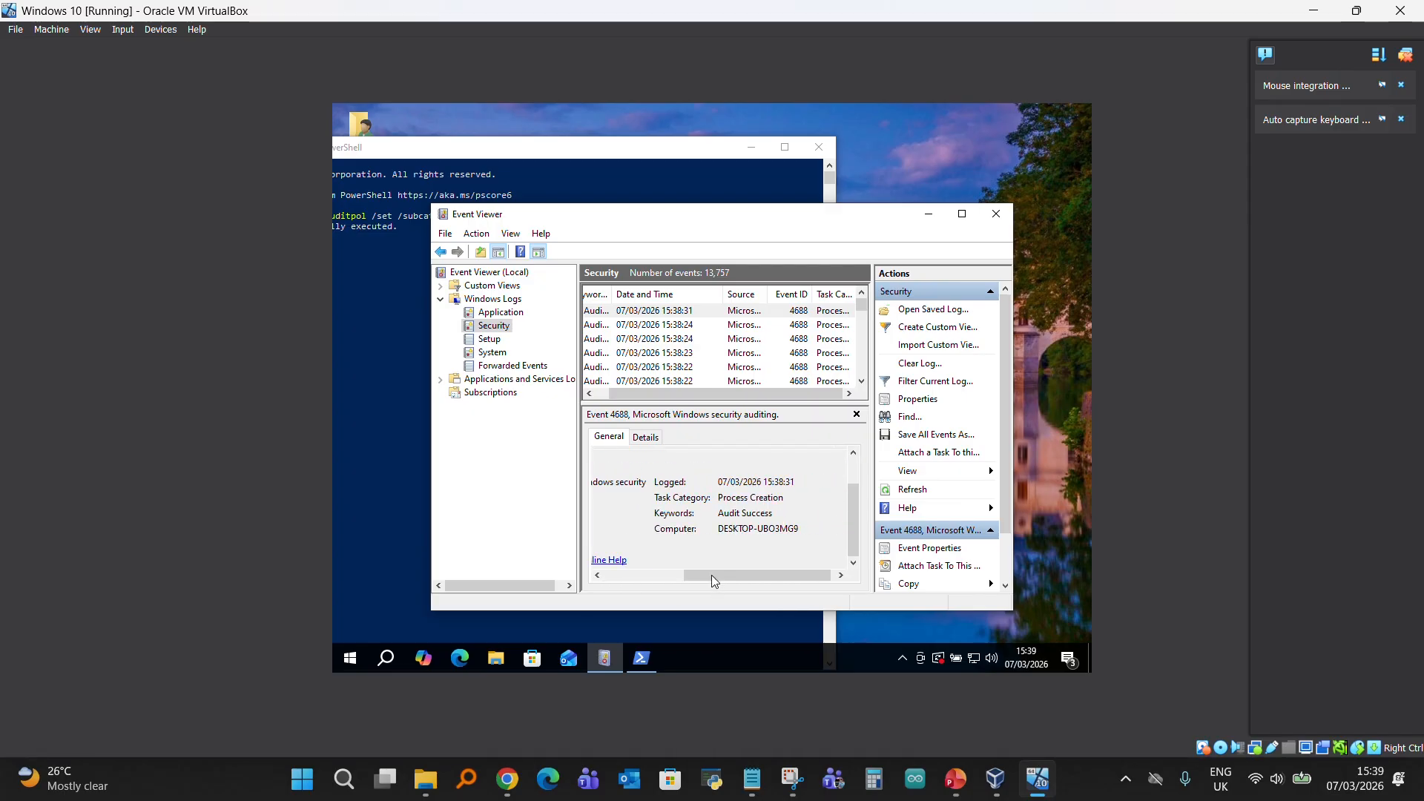
pyautogui.moveTo(720, 513); pyautogui.dragTo(769, 512)
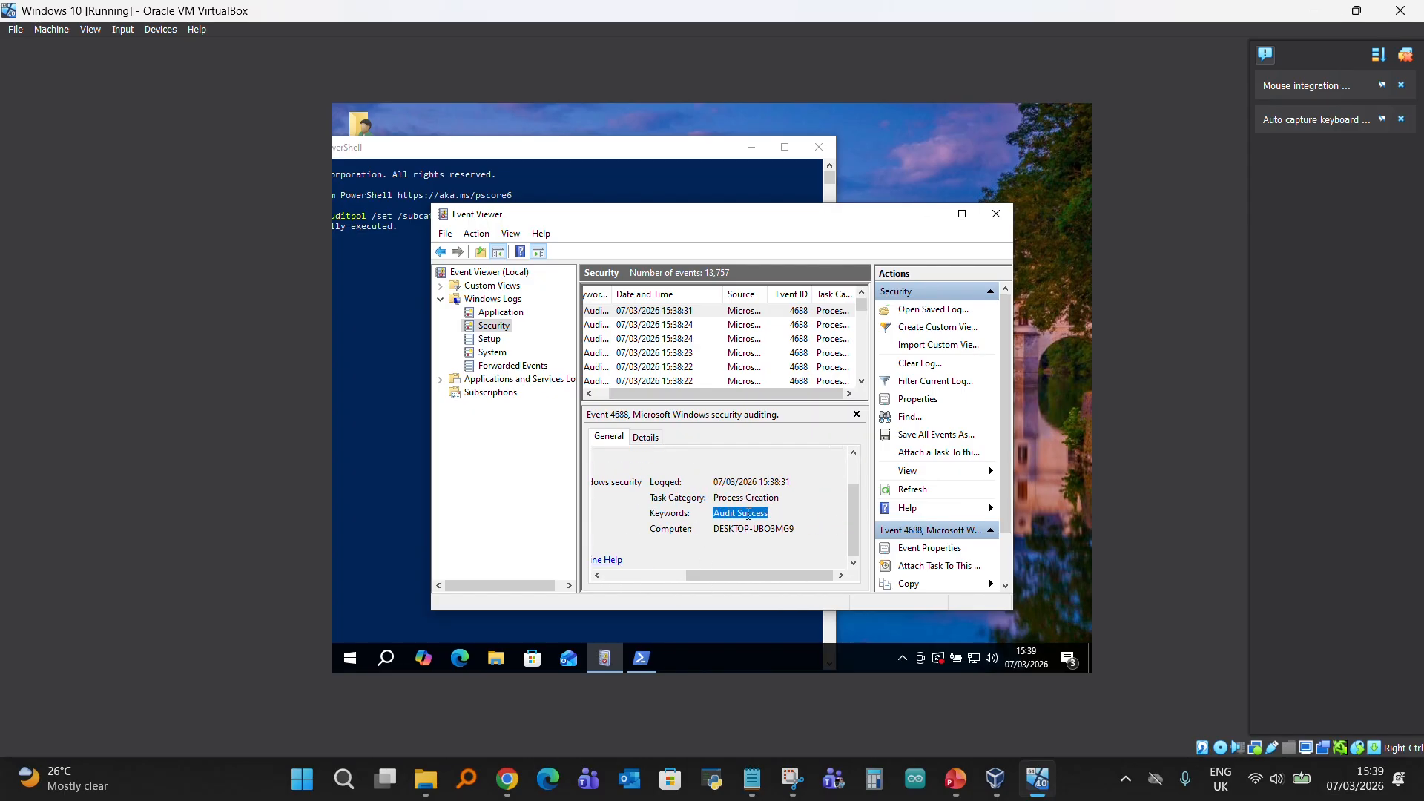
pyautogui.click(750, 514)
pyautogui.moveTo(713, 498); pyautogui.dragTo(780, 498)
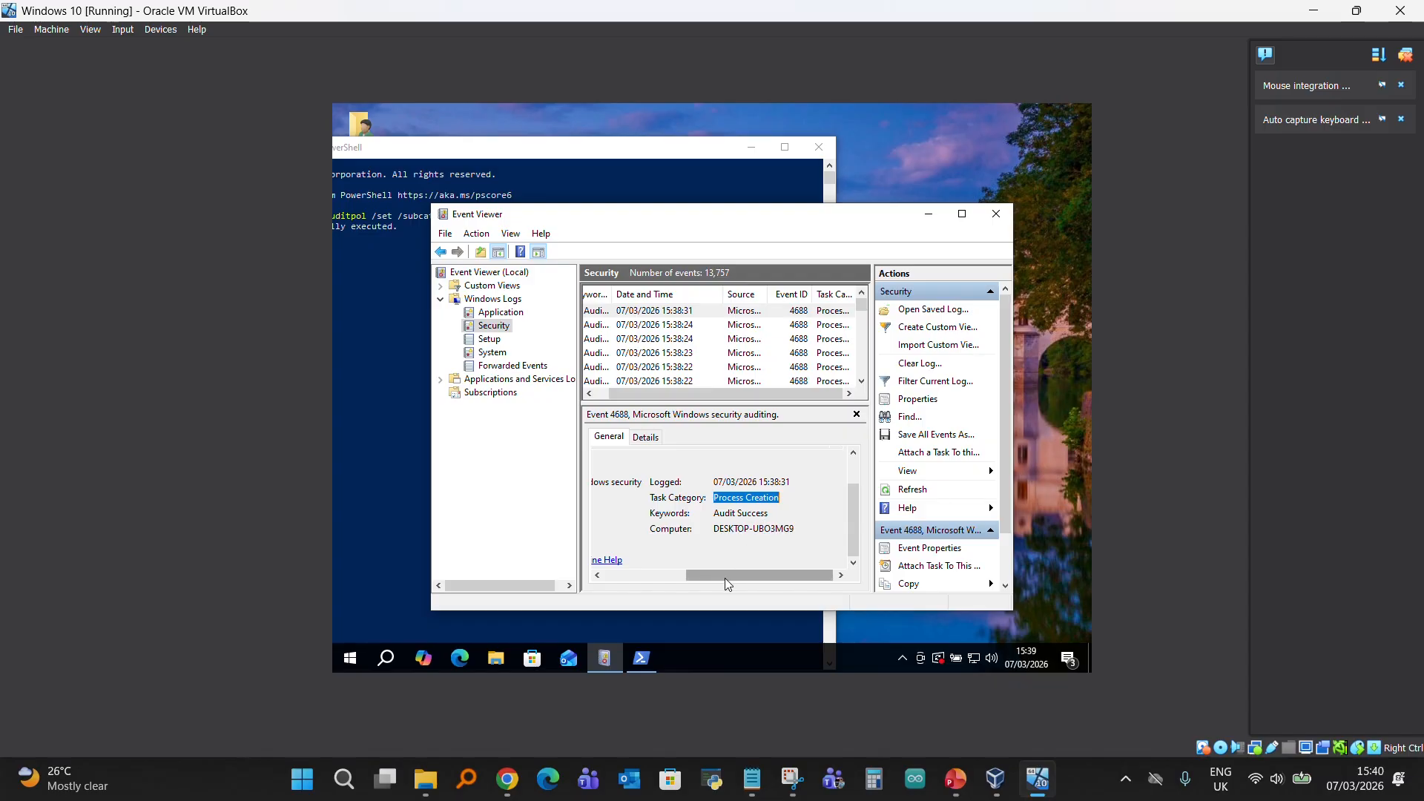
pyautogui.moveTo(724, 577); pyautogui.dragTo(620, 574)
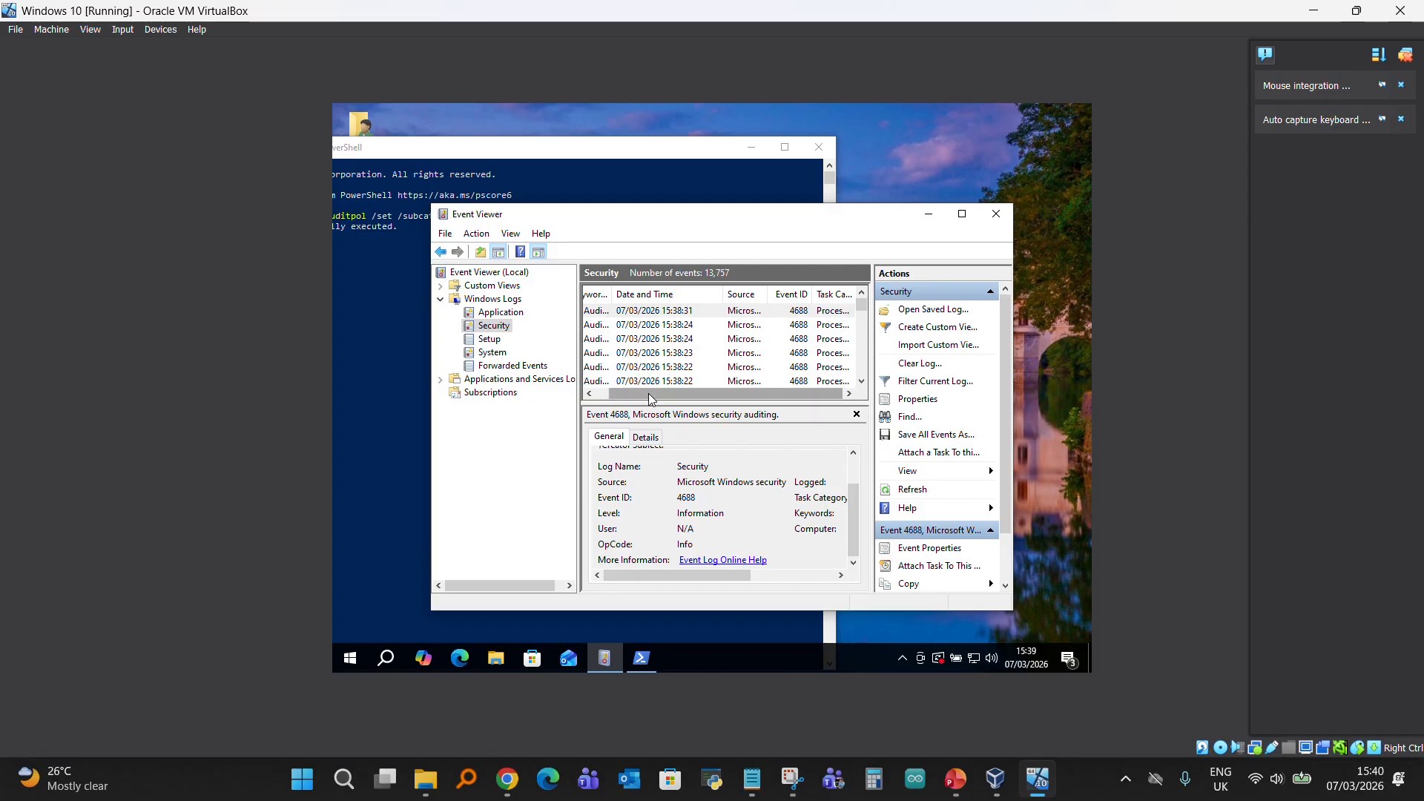
pyautogui.click(589, 393)
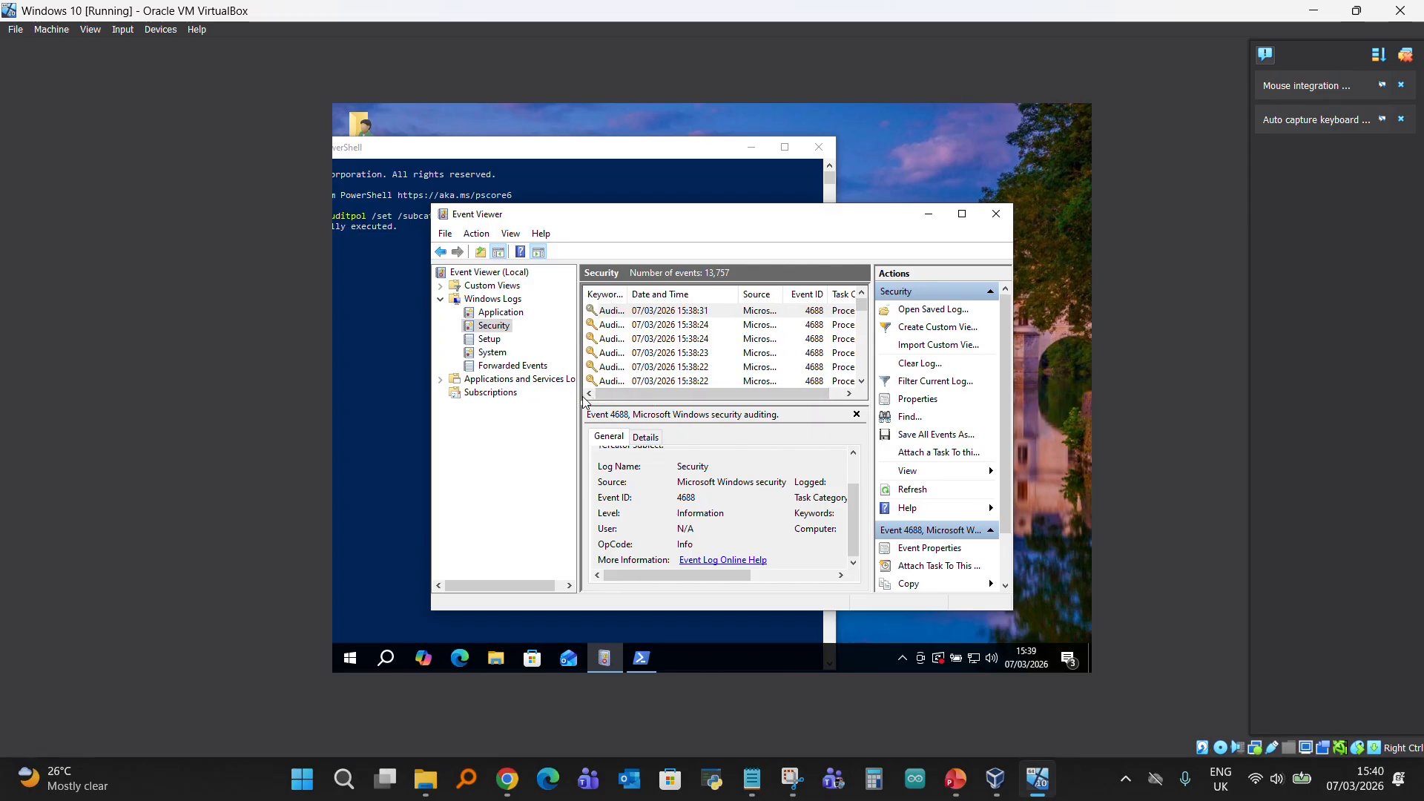
# - Switch back to the administrator PowerShell window and run the commands whoami, ipconfig and notepad
pyautogui.click(397, 253)
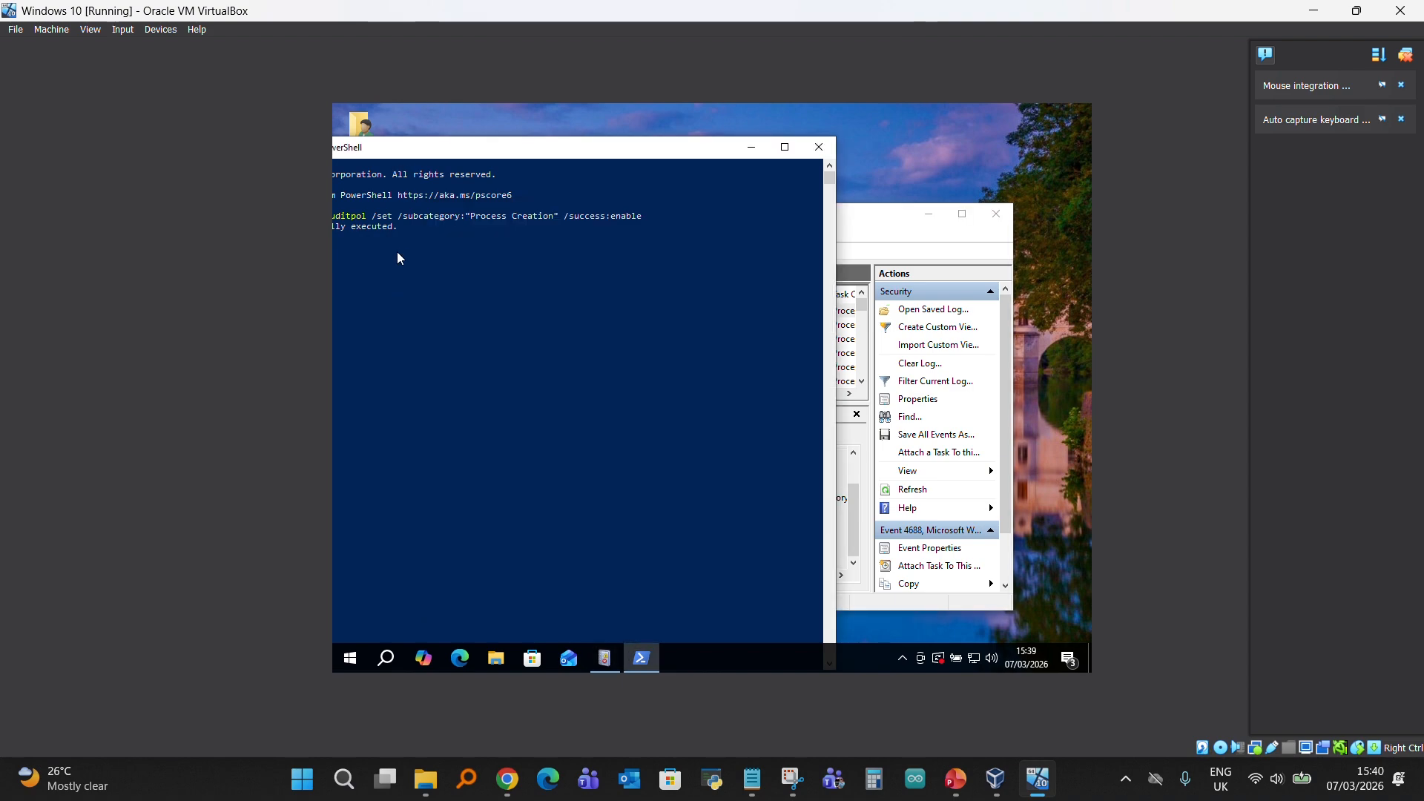
pyautogui.moveTo(446, 153); pyautogui.dragTo(634, 165)
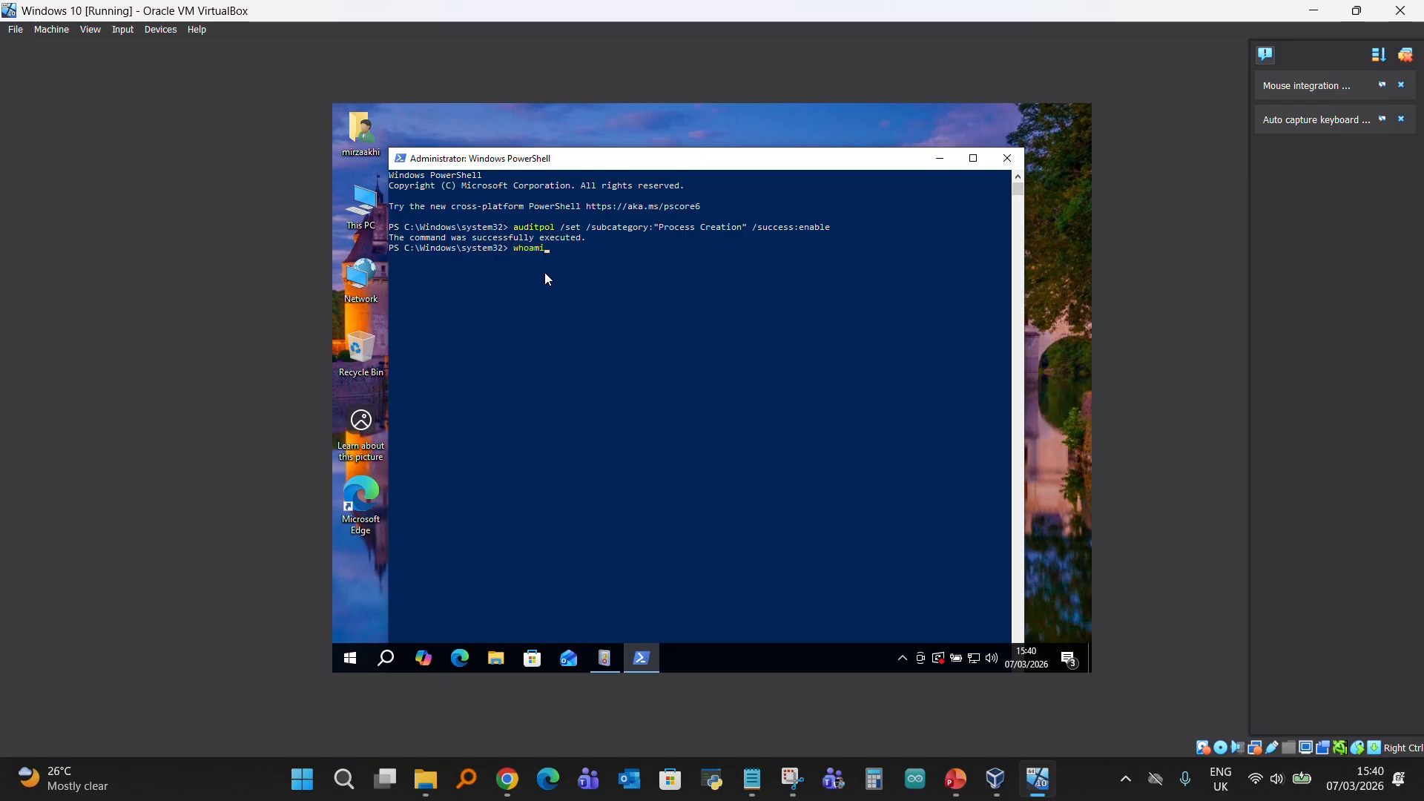
pyautogui.press('Return')
pyautogui.write('pconfig')
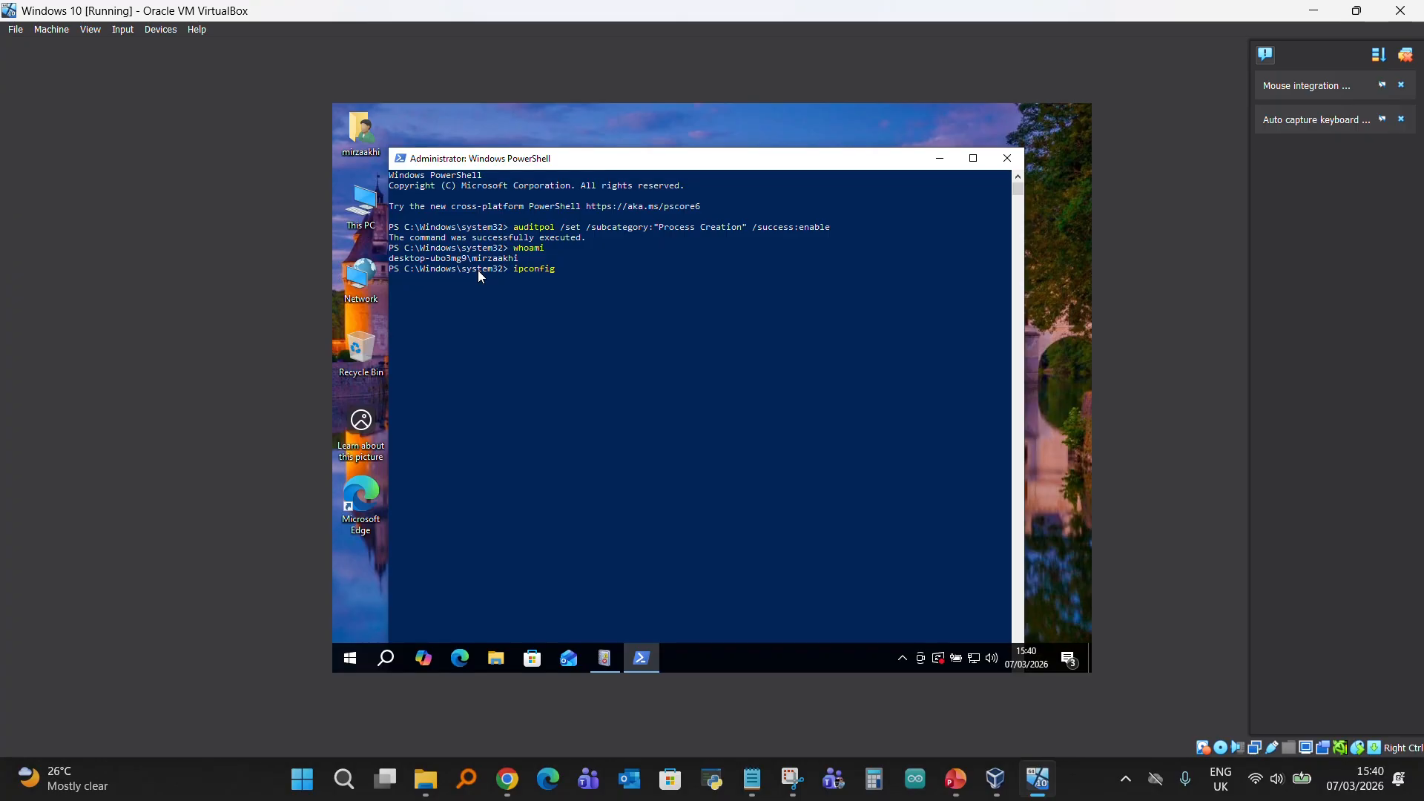
pyautogui.press('Return')
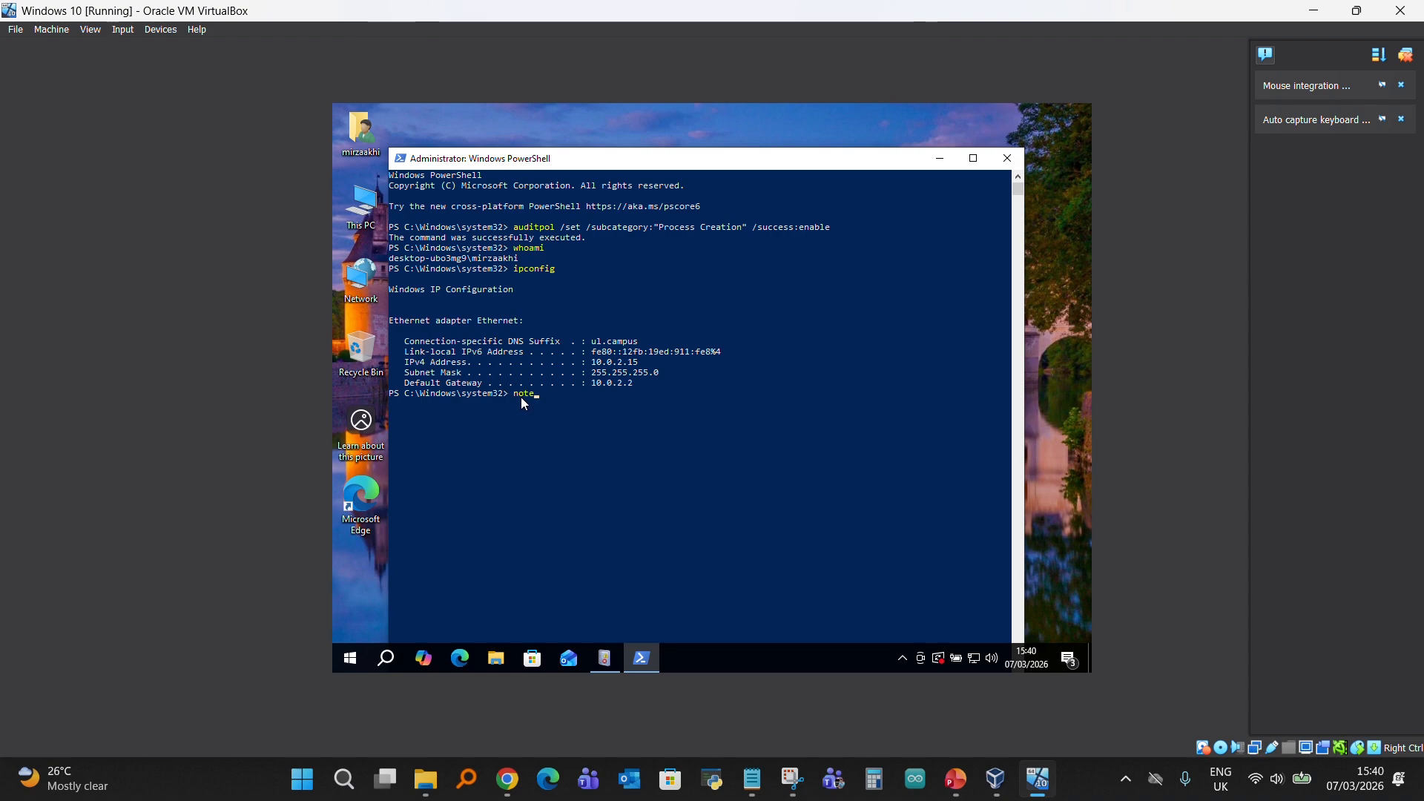
pyautogui.write('pad')
pyautogui.press('Return')
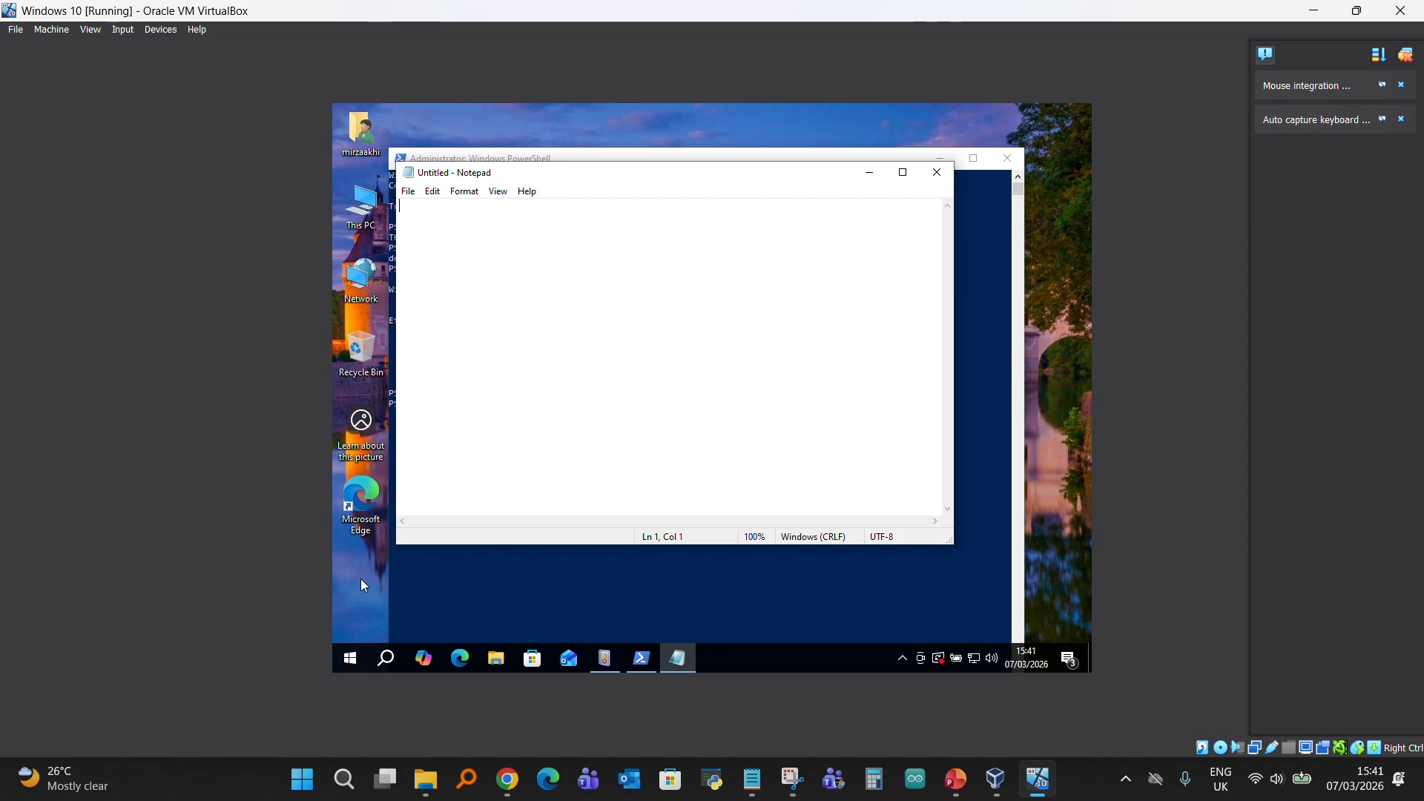
# - Return to Event Viewer, refresh the Security log and select the 4688 event from 15:40:55
pyautogui.click(598, 662)
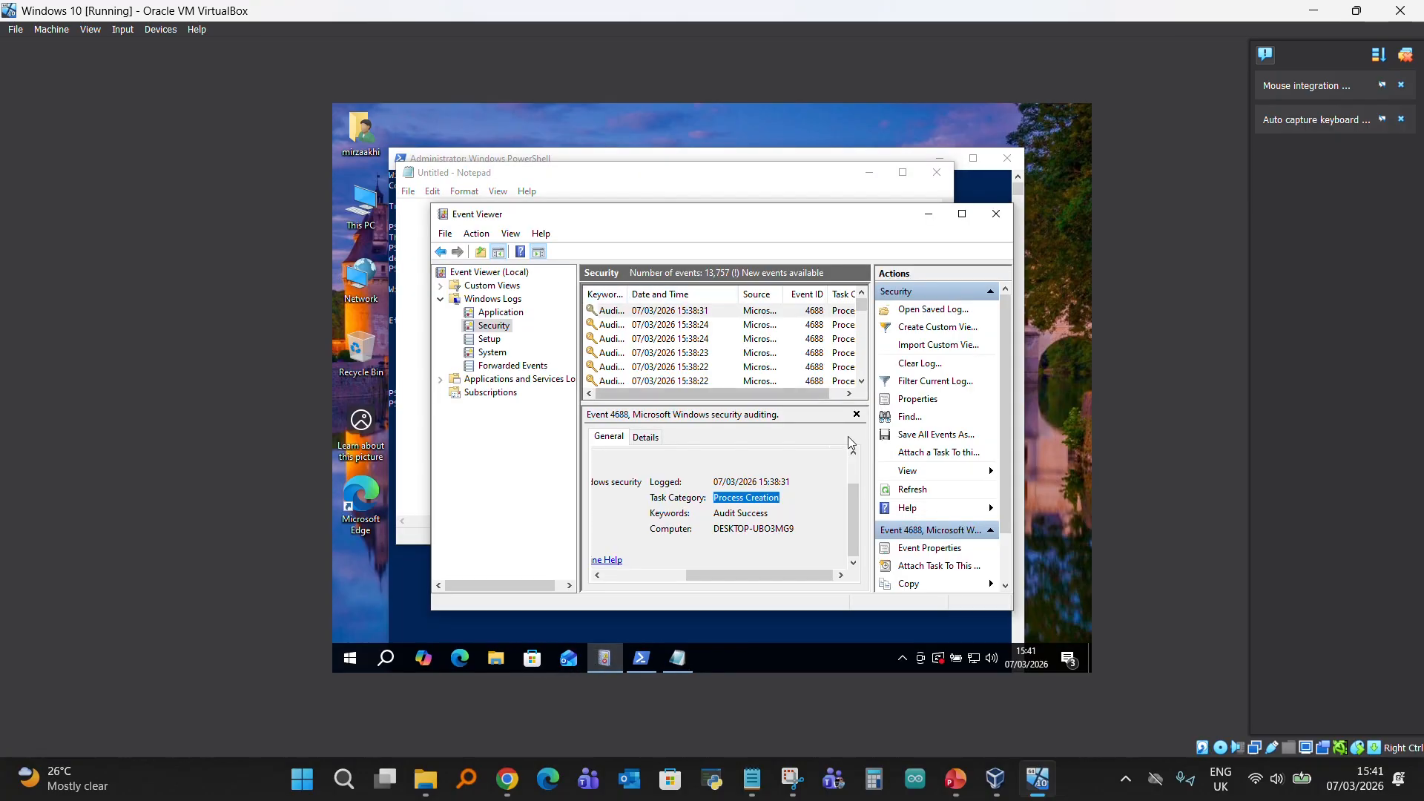
pyautogui.click(912, 492)
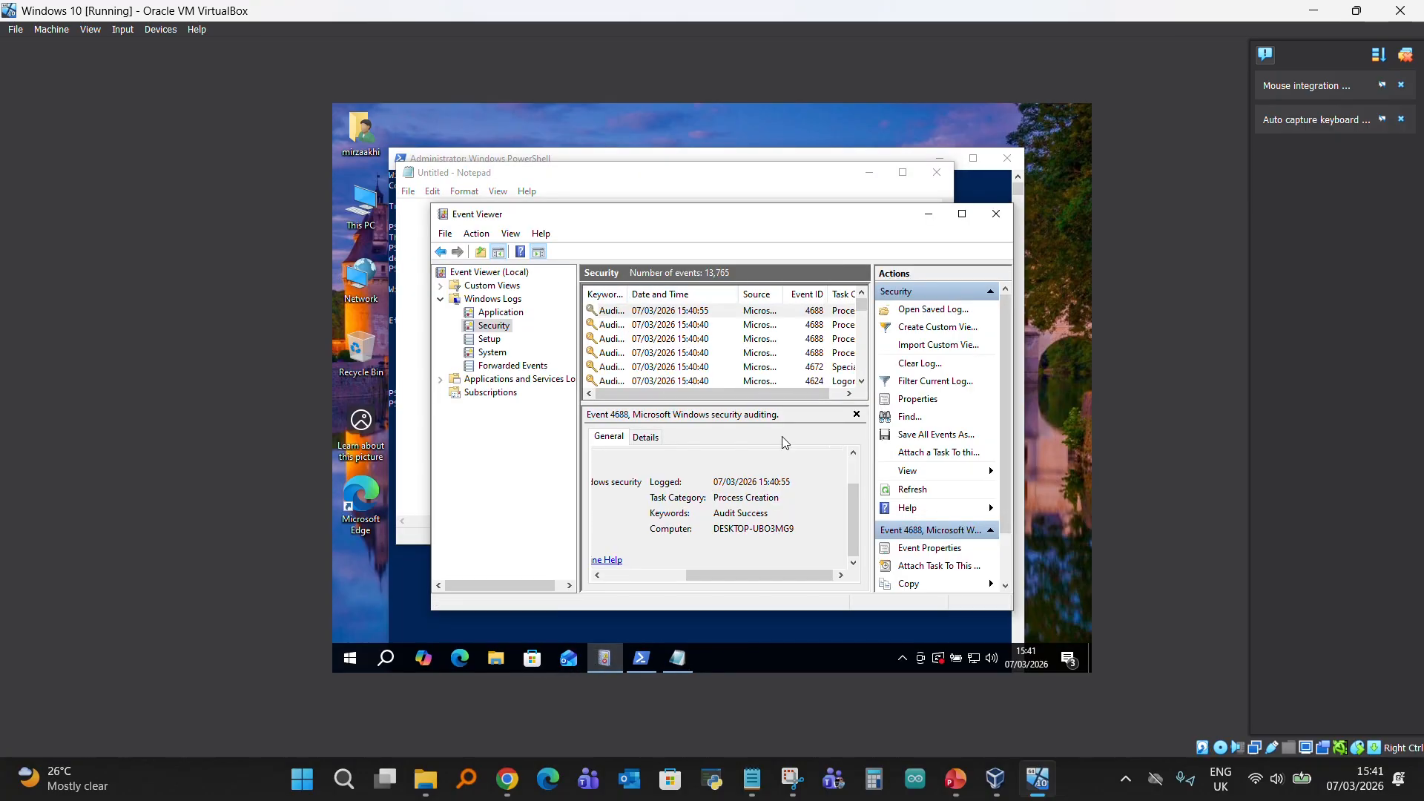
pyautogui.click(694, 315)
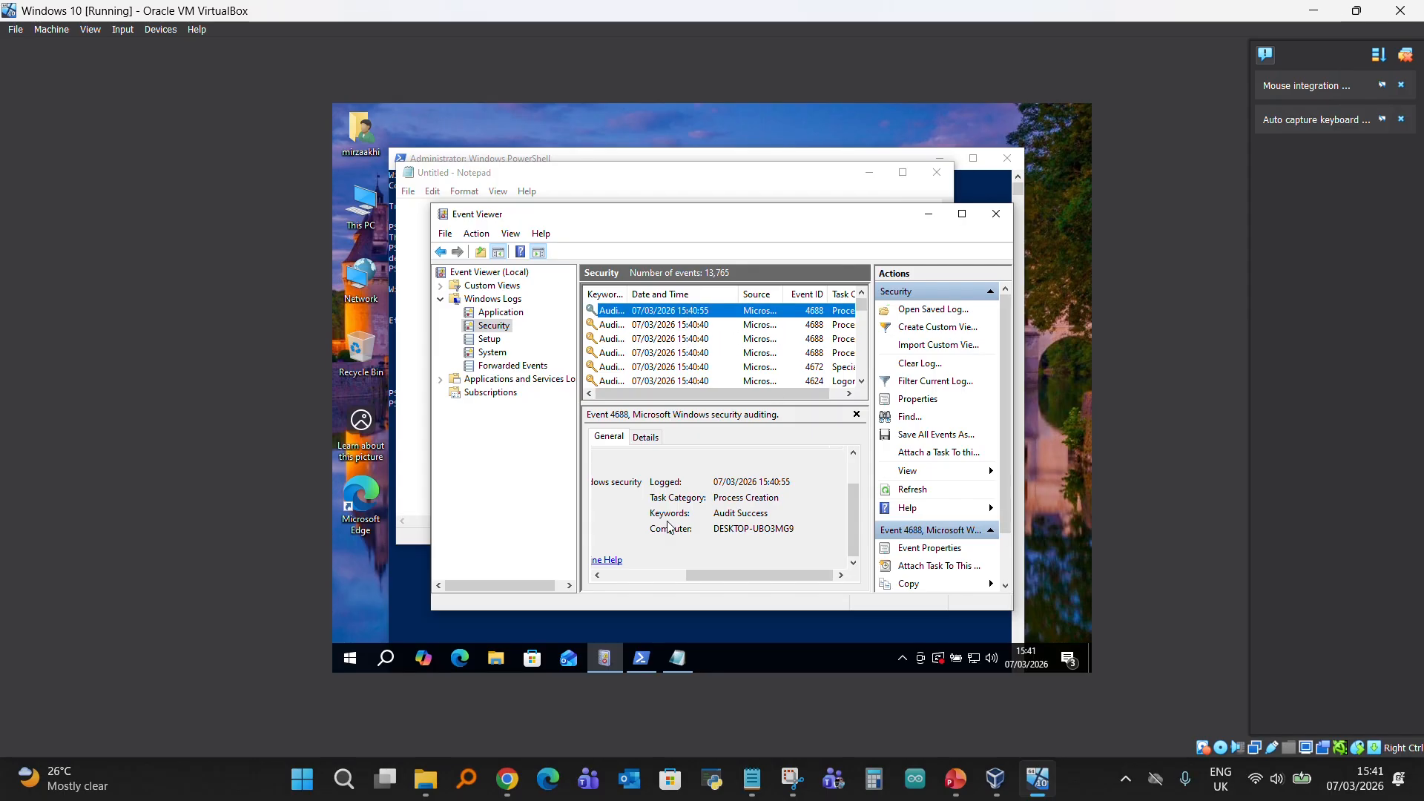
# - Read the general properties of the 15:40:55 event and the process information in its description, including the creator process name
pyautogui.moveTo(704, 575); pyautogui.dragTo(593, 580)
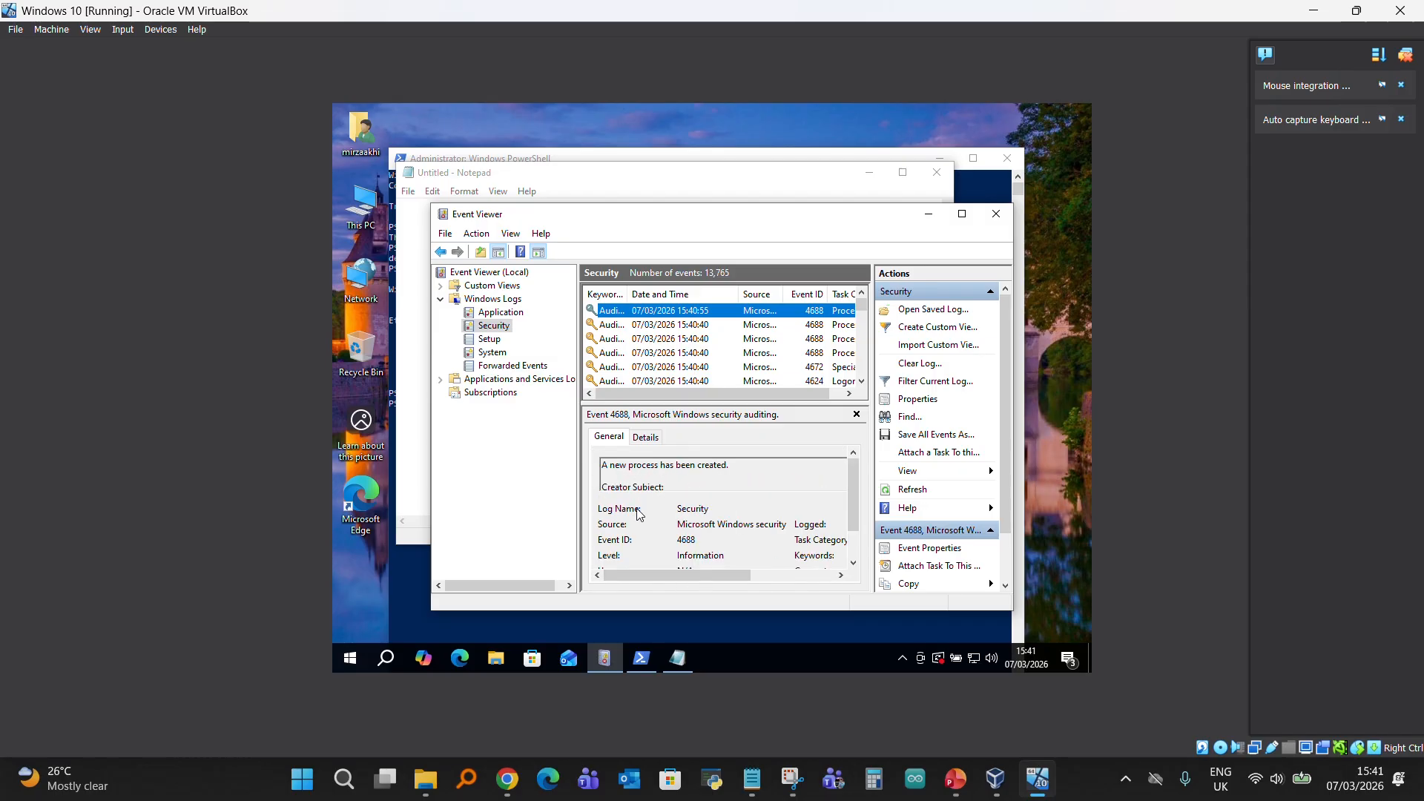
pyautogui.scroll(-1, 666, 505)
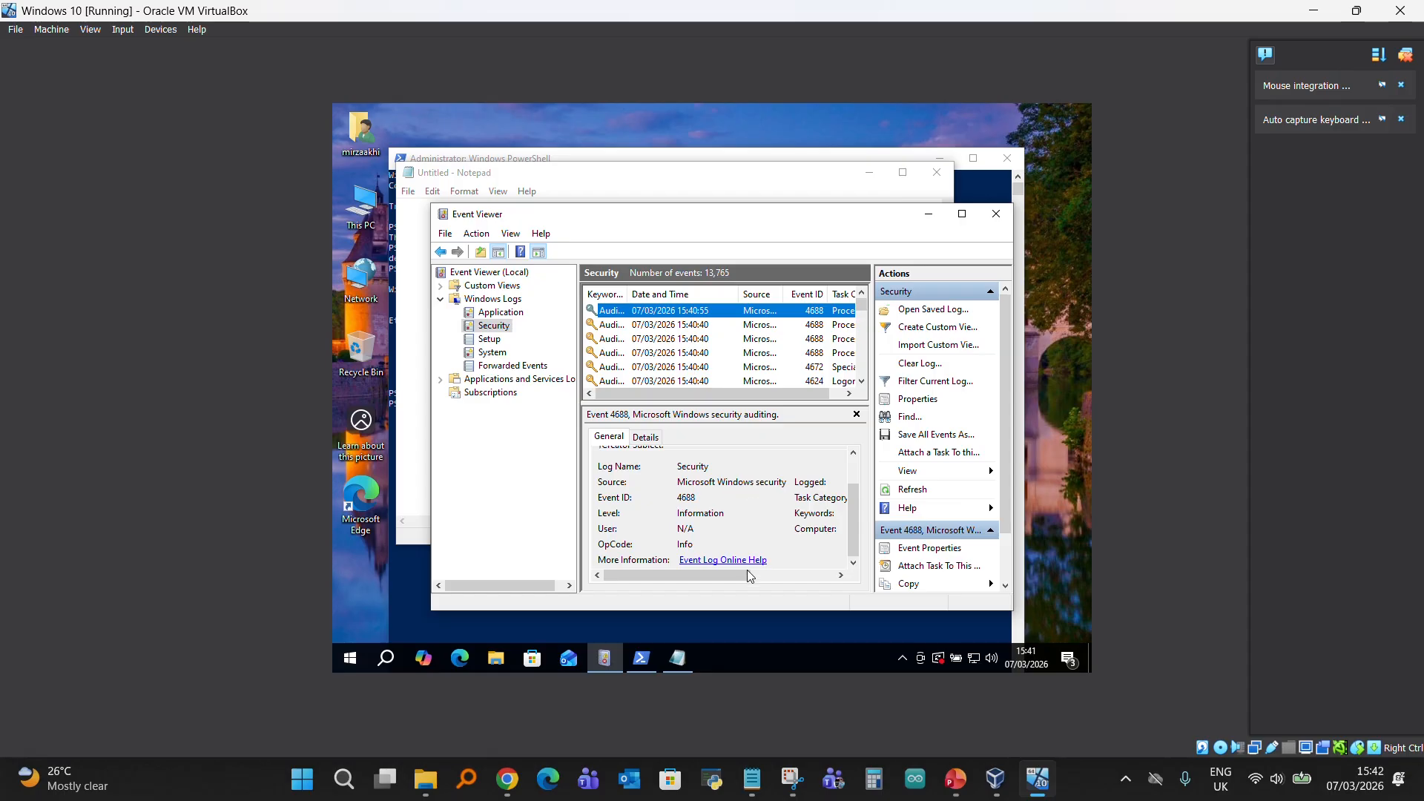
pyautogui.moveTo(742, 580); pyautogui.dragTo(826, 579)
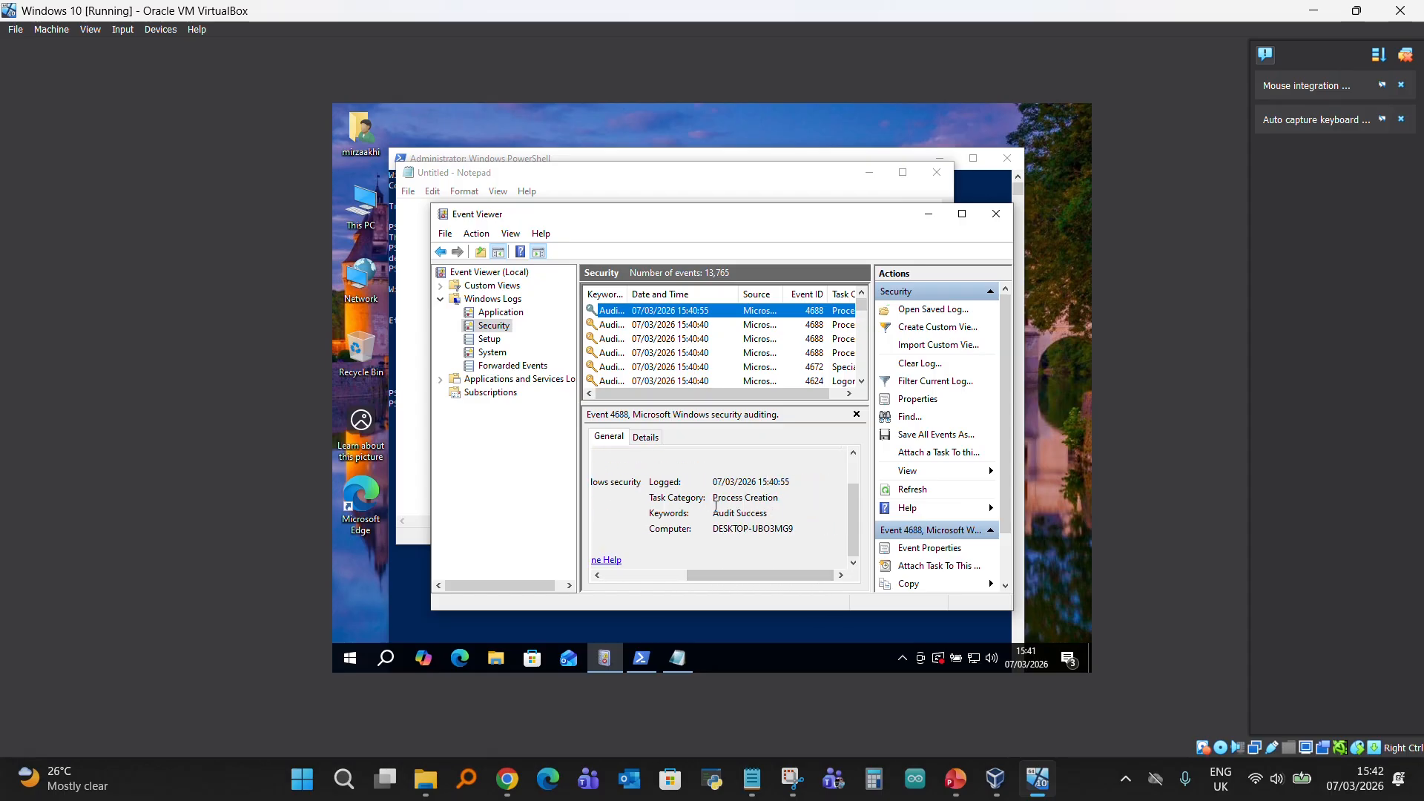
pyautogui.moveTo(741, 576); pyautogui.dragTo(636, 580)
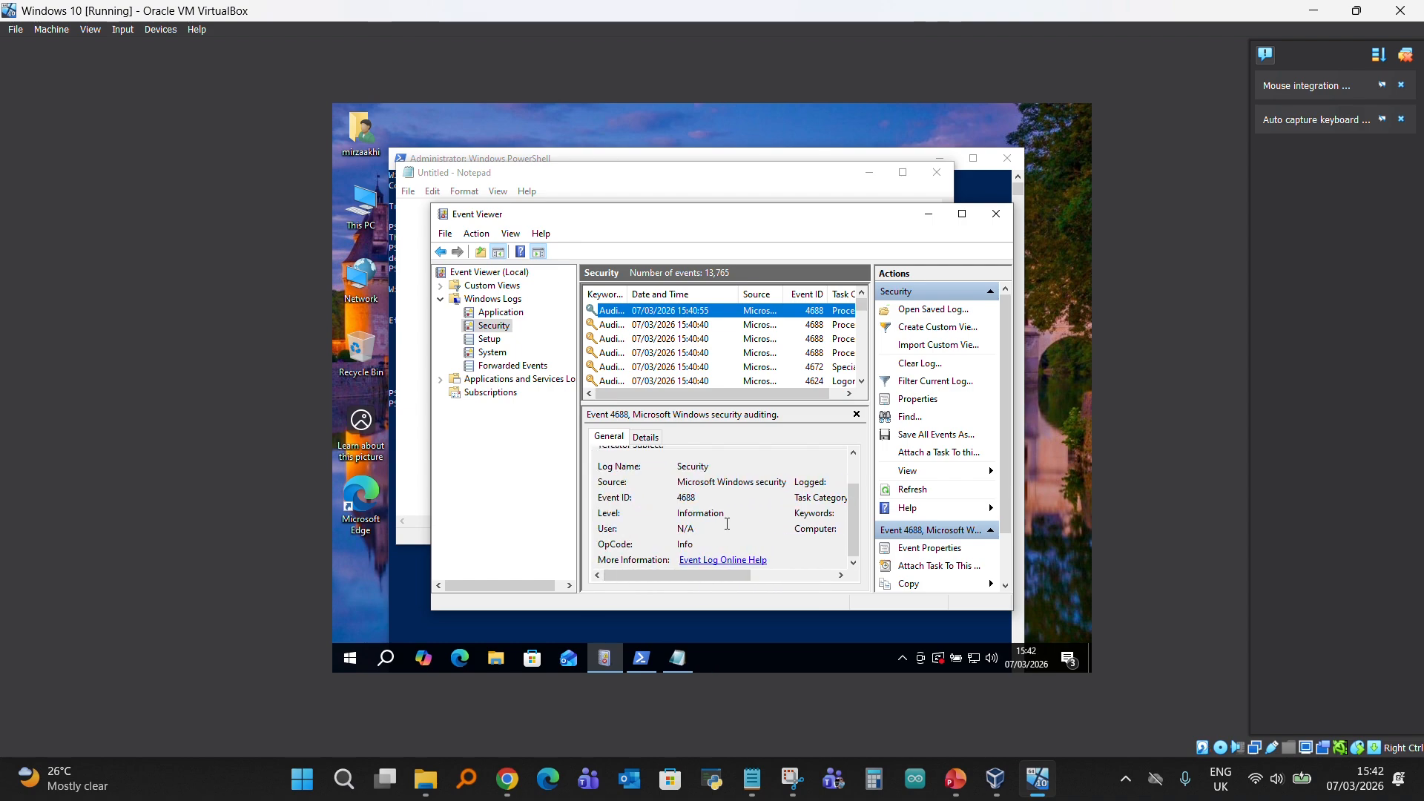
pyautogui.scroll(1, 665, 466)
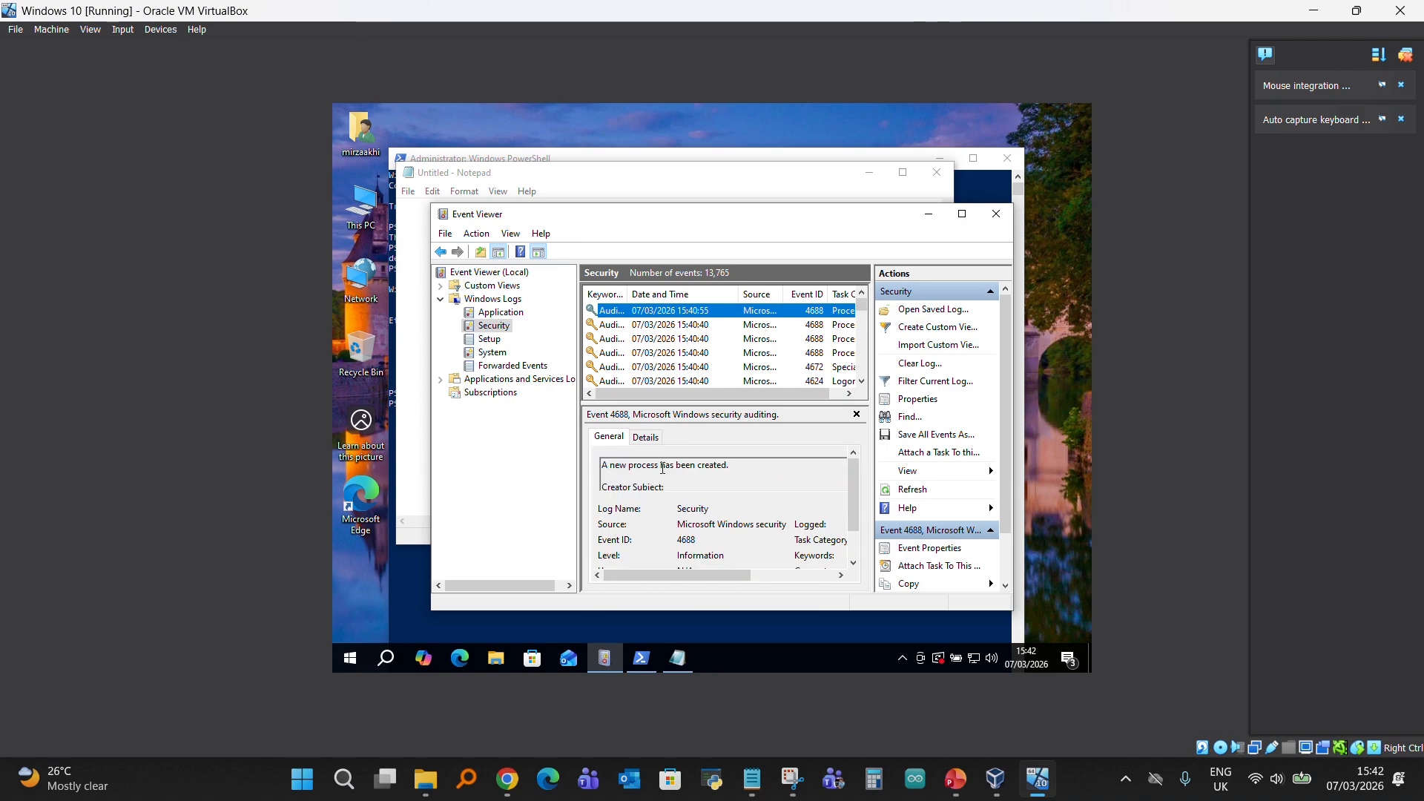
pyautogui.scroll(-4, 665, 484)
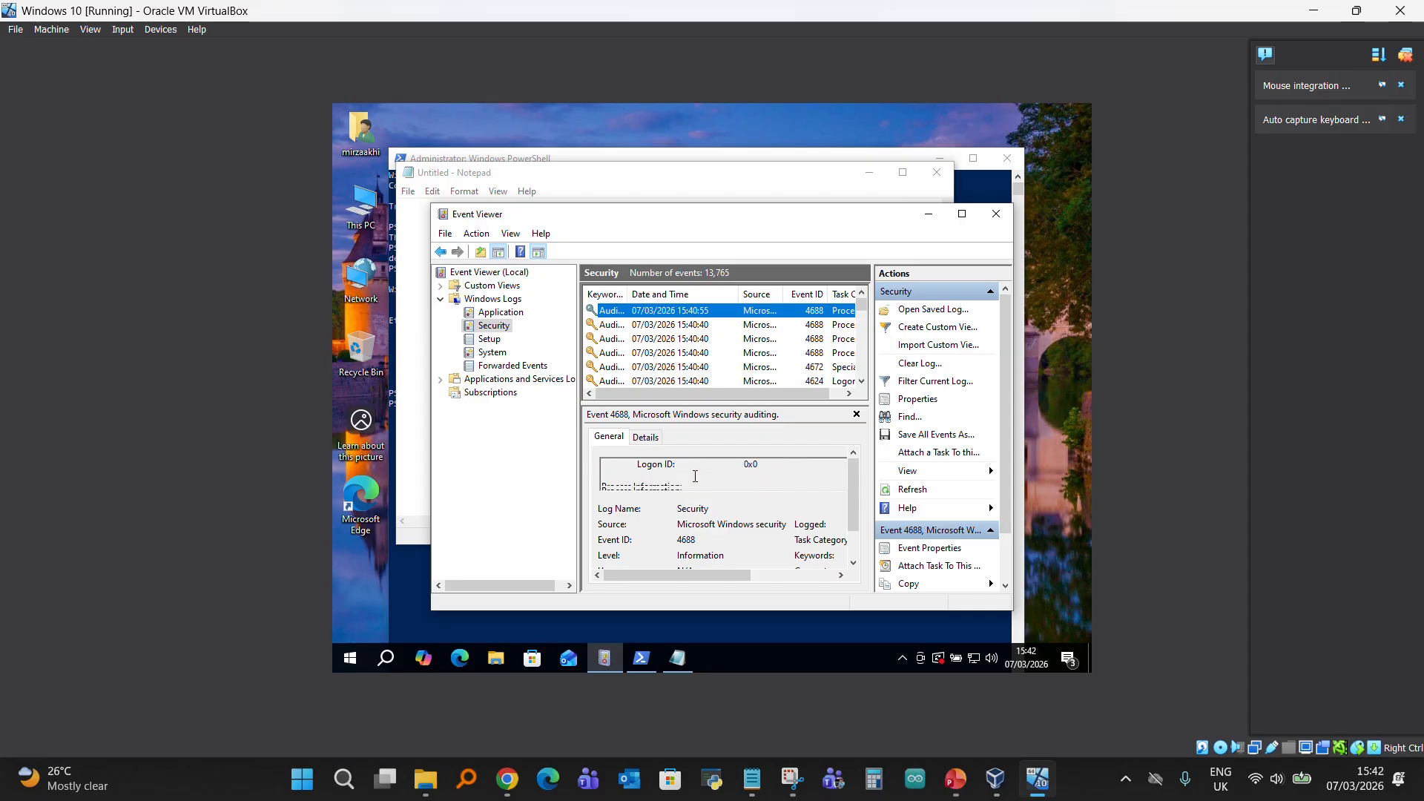
pyautogui.scroll(-3, 695, 476)
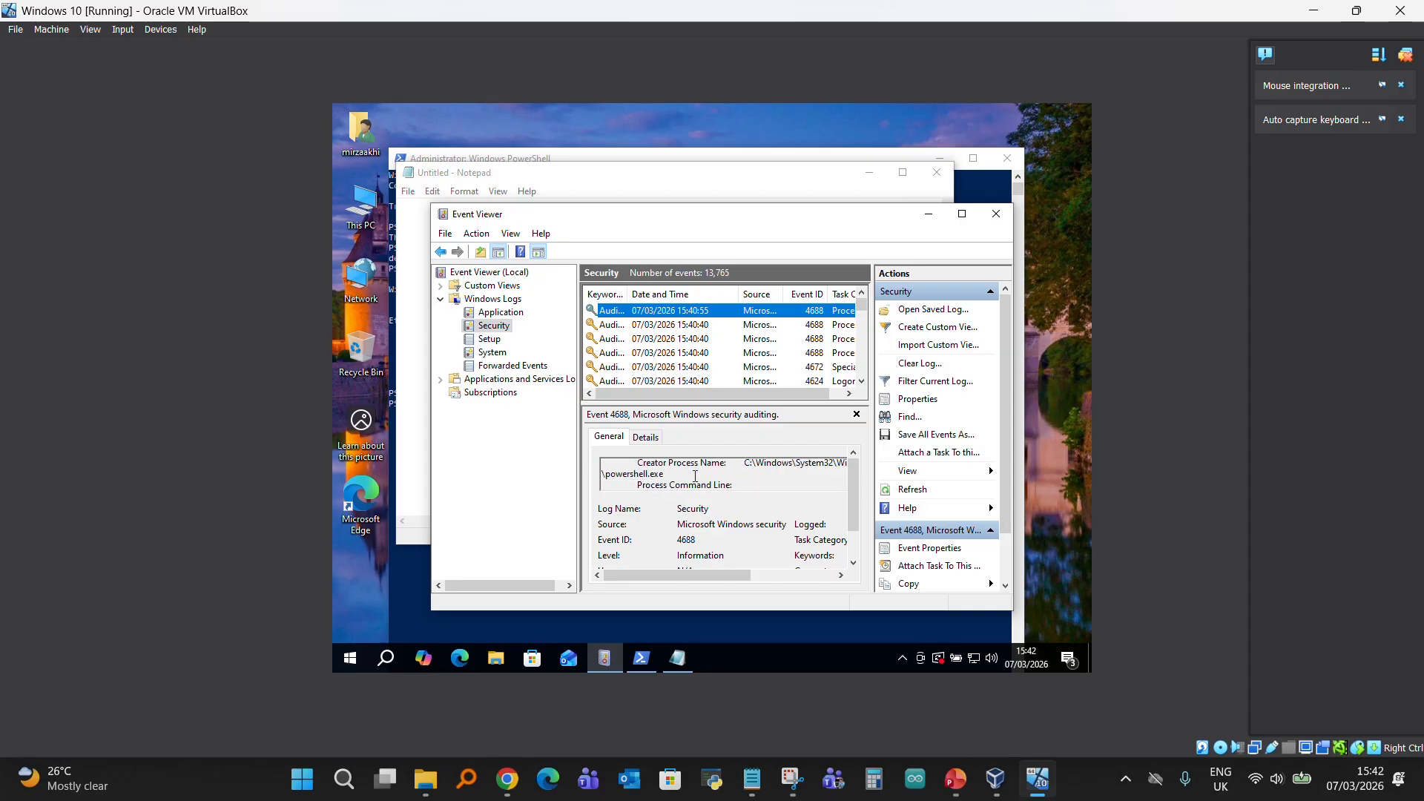
# - Finish reading the 15:40:55 event, then select the first 15:40:40 process-creation event and review its general properties
pyautogui.scroll(-3, 694, 476)
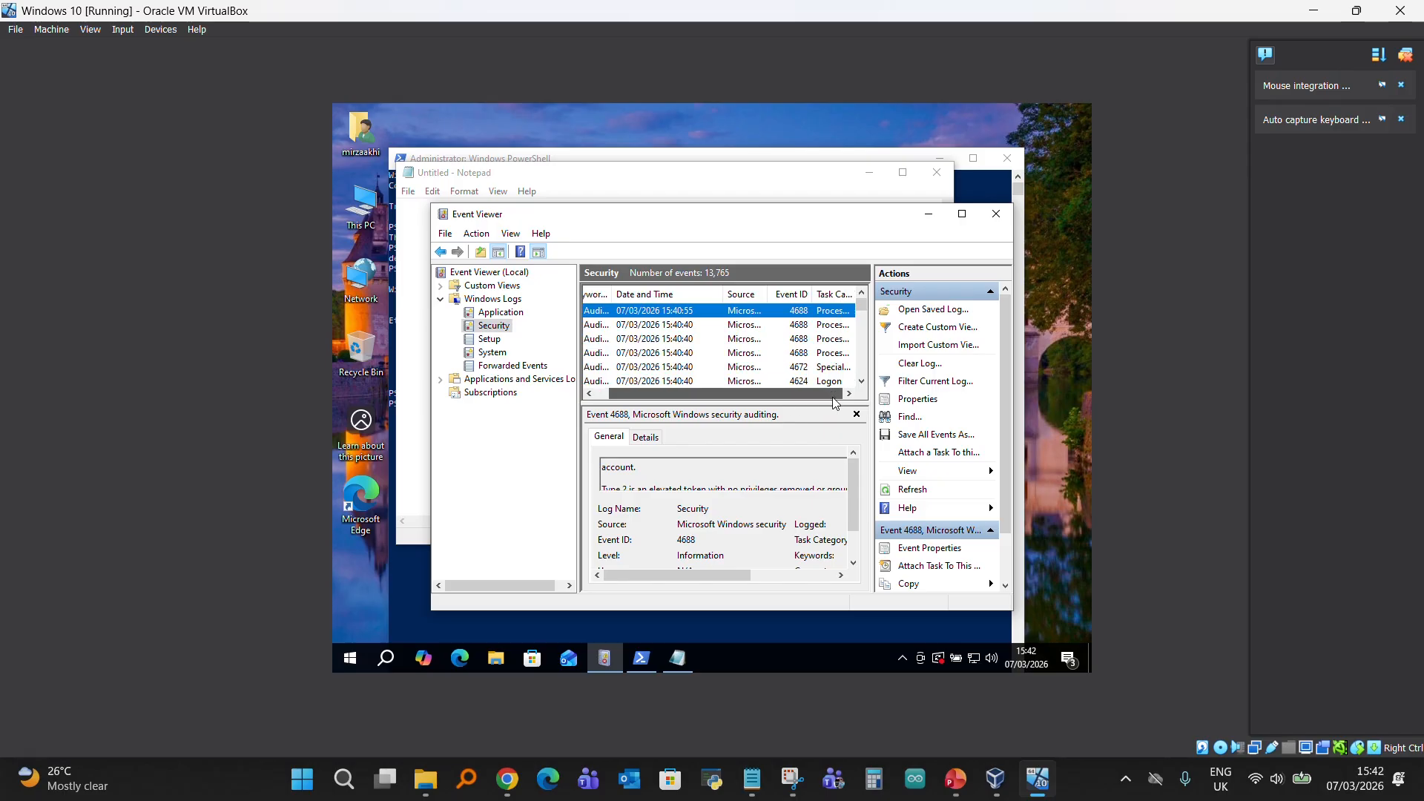
pyautogui.click(688, 326)
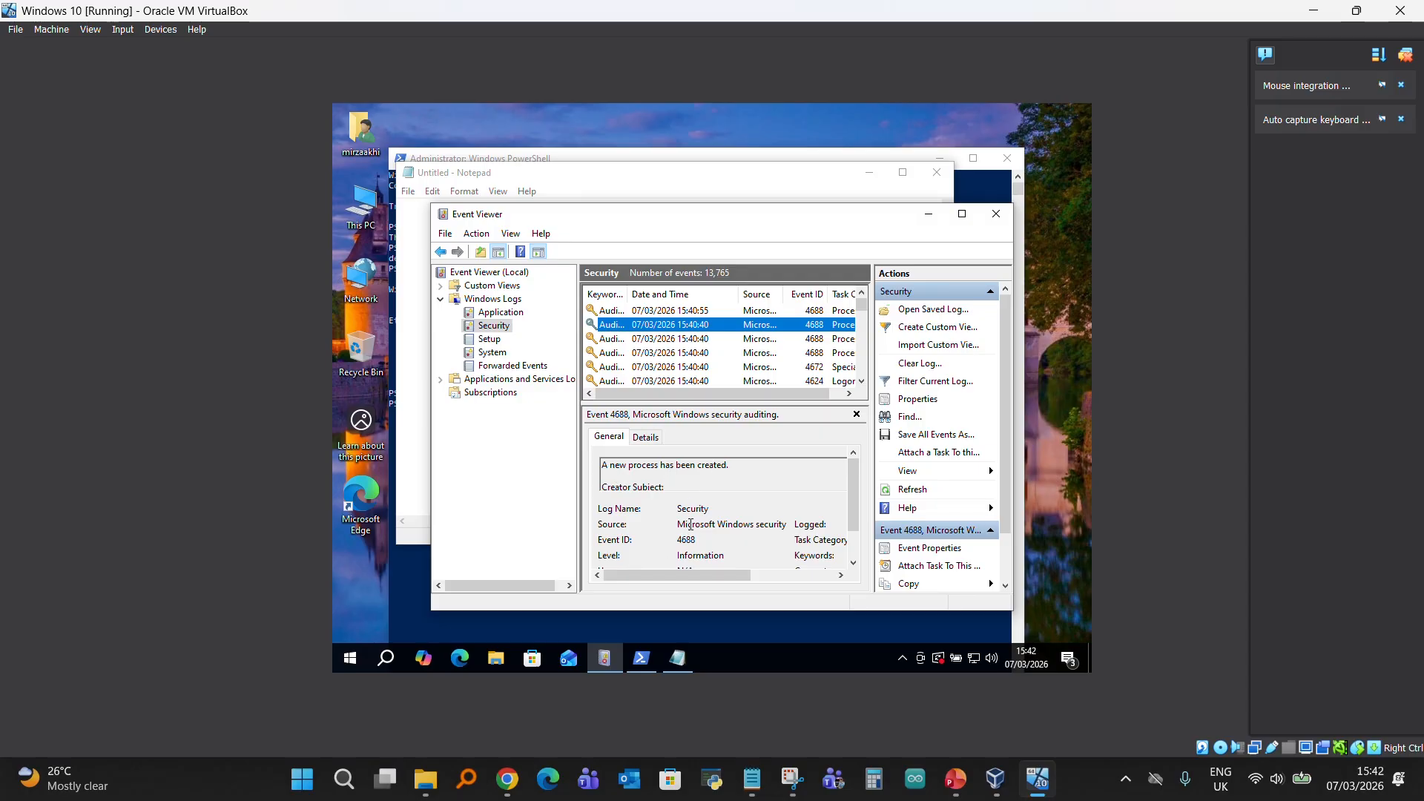
pyautogui.scroll(-2, 742, 523)
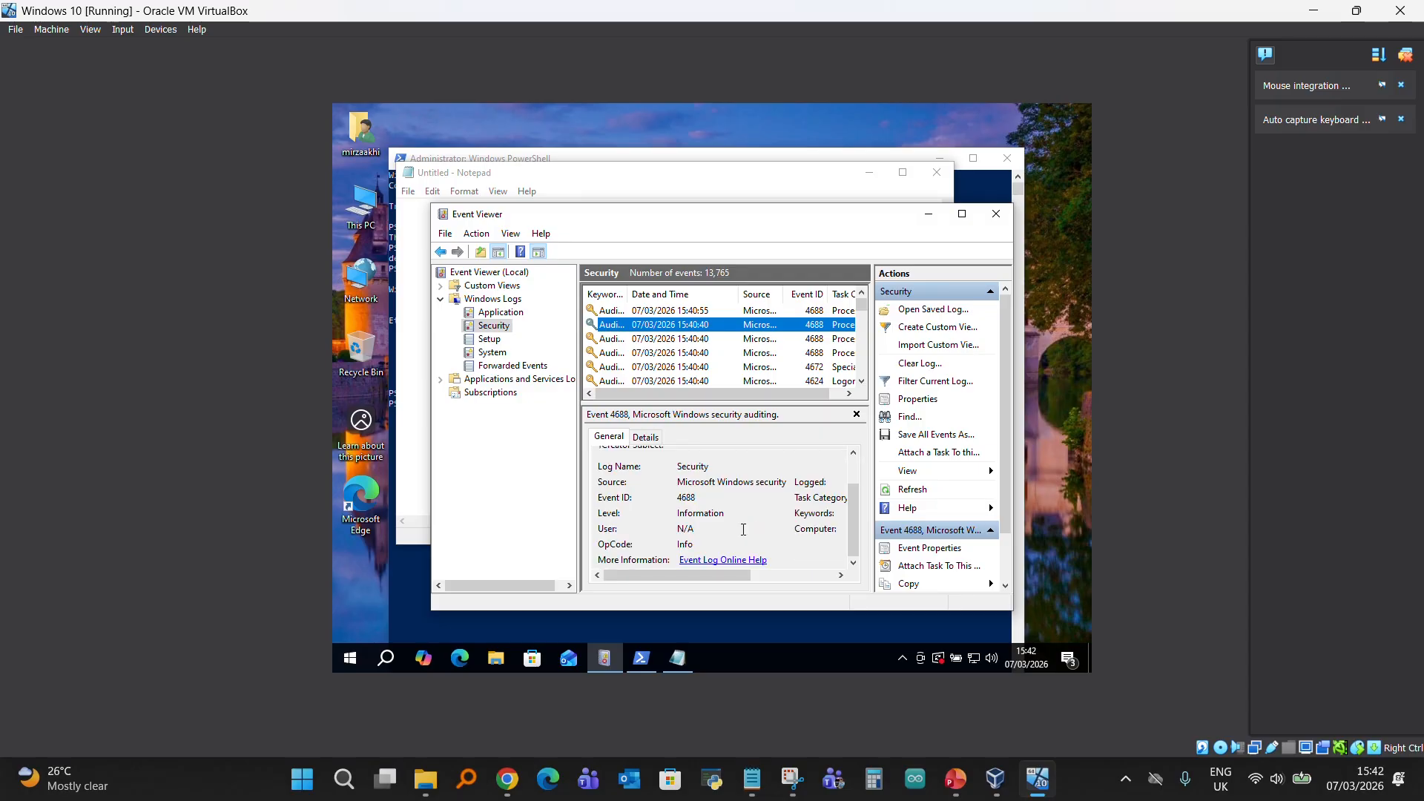
pyautogui.moveTo(730, 576); pyautogui.dragTo(677, 575)
pyautogui.scroll(2, 631, 503)
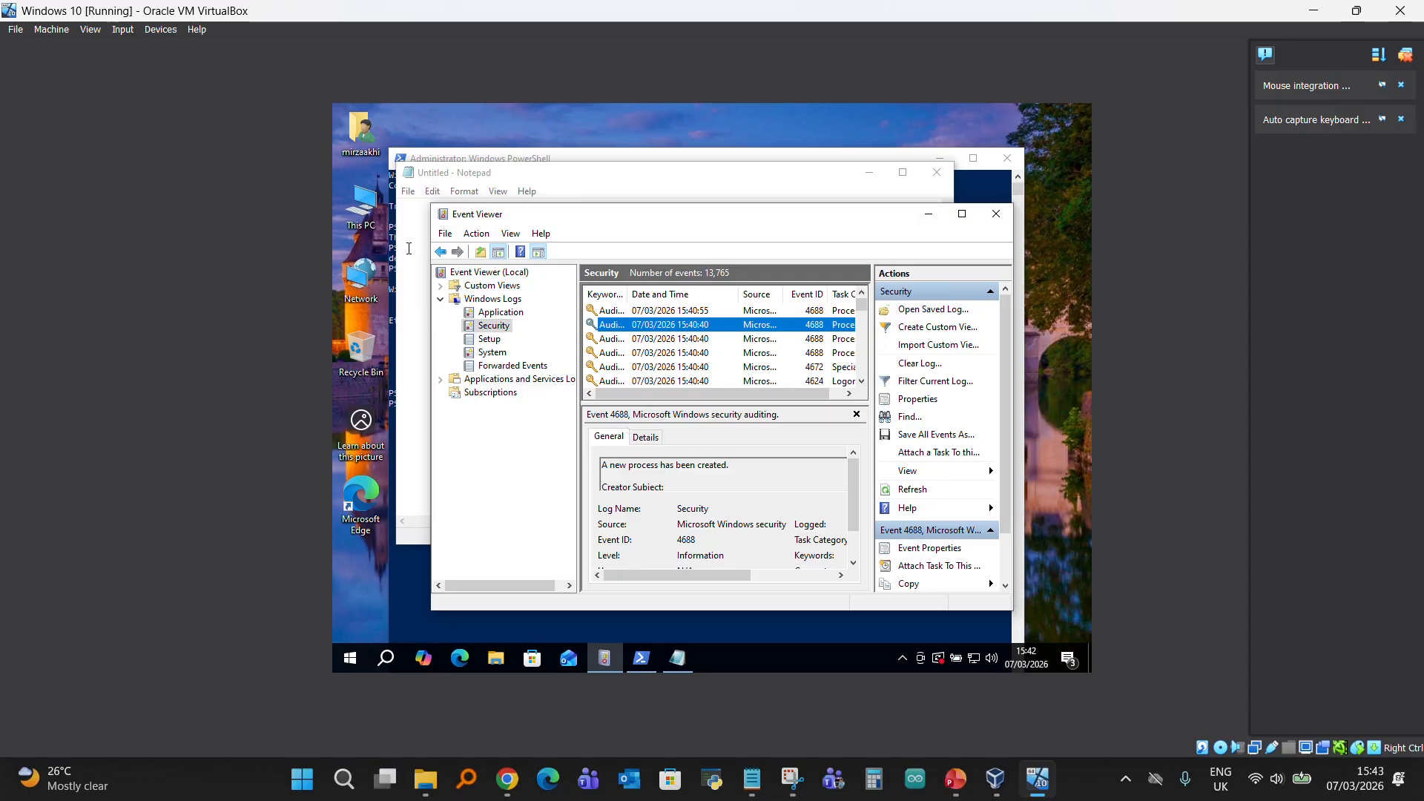
# - Close the Event Viewer, the untitled Notepad window and the administrator PowerShell window
pyautogui.click(996, 213)
pyautogui.click(941, 173)
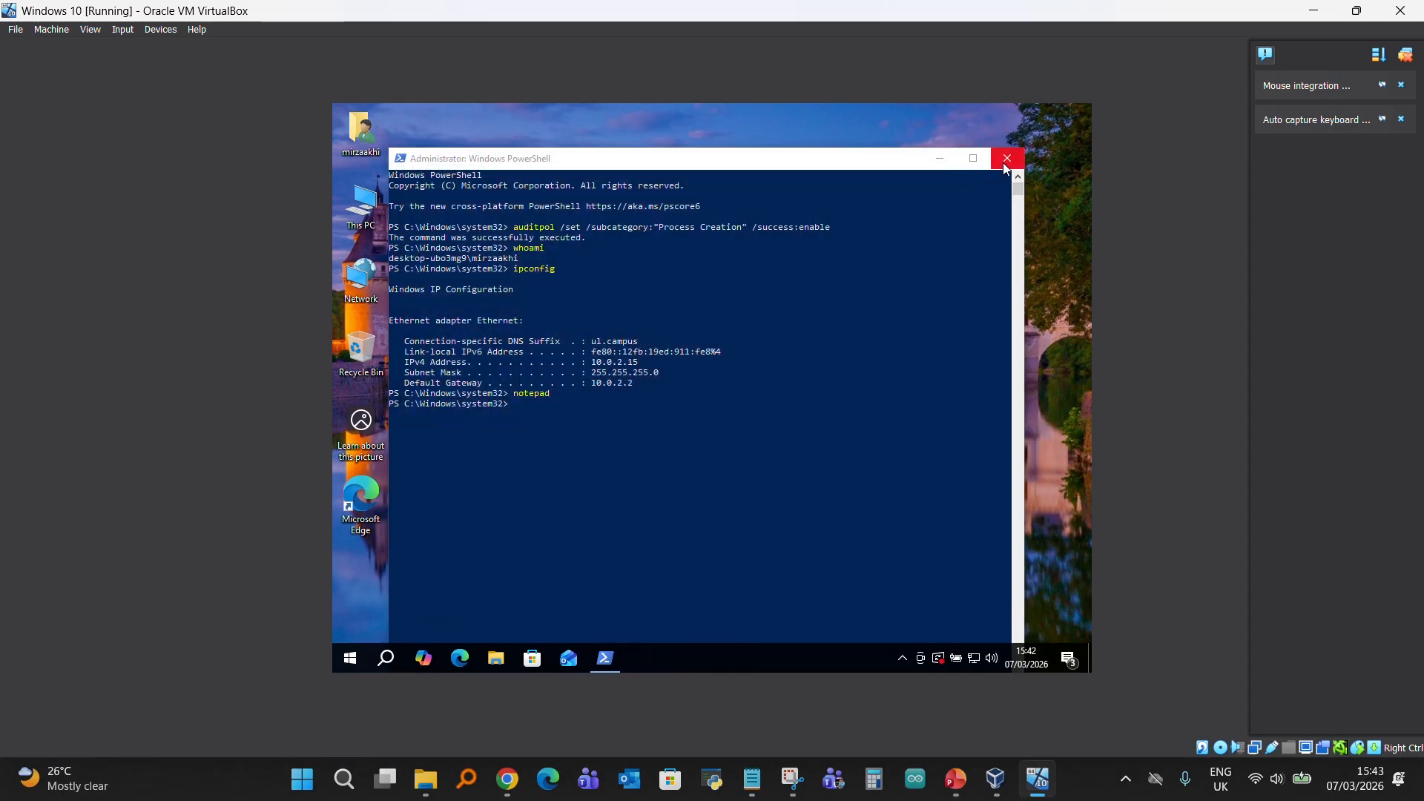
pyautogui.click(1007, 158)
# - Create a new text document on the desktop and name it forensic_test
pyautogui.rightClick(470, 297)
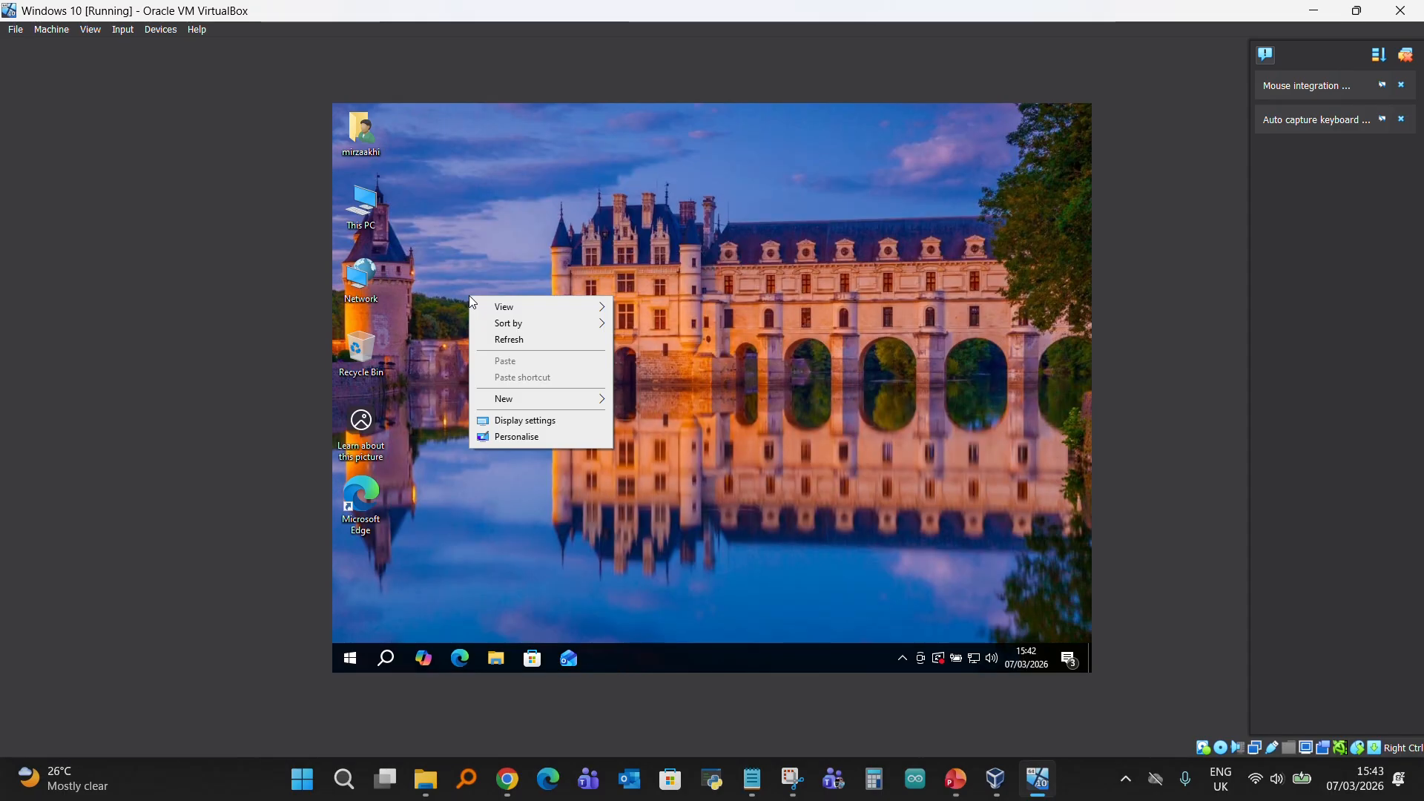
pyautogui.moveTo(505, 402)
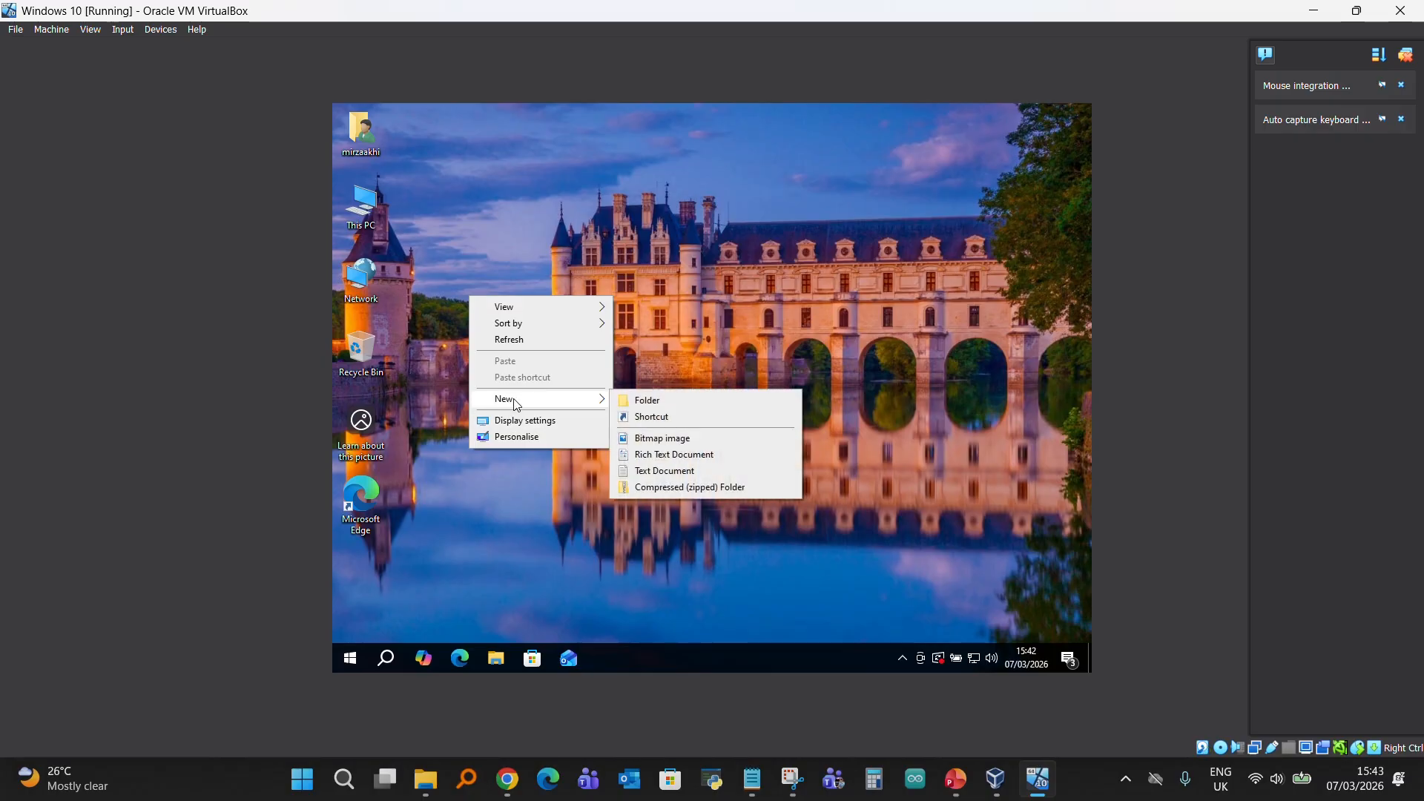
pyautogui.click(654, 474)
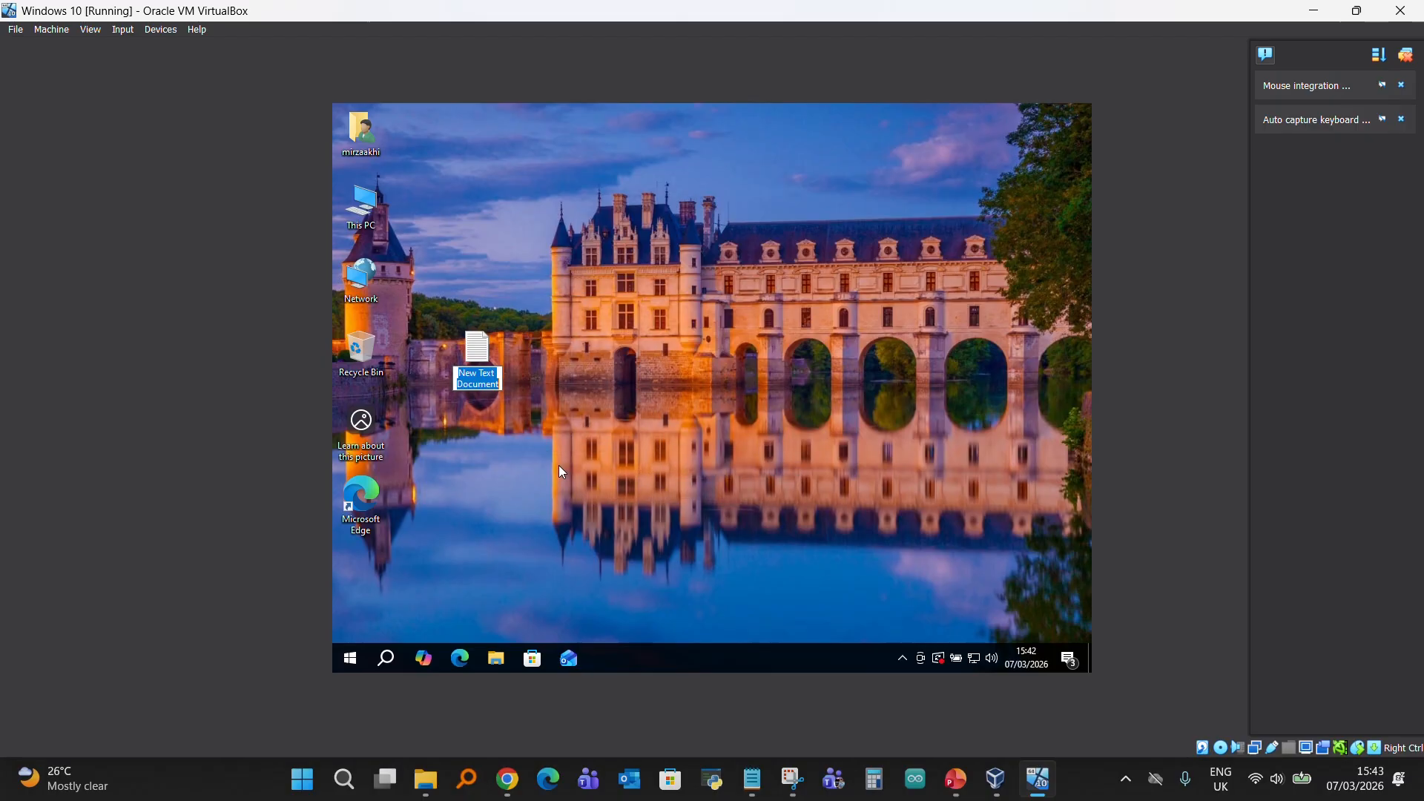
pyautogui.write('for')
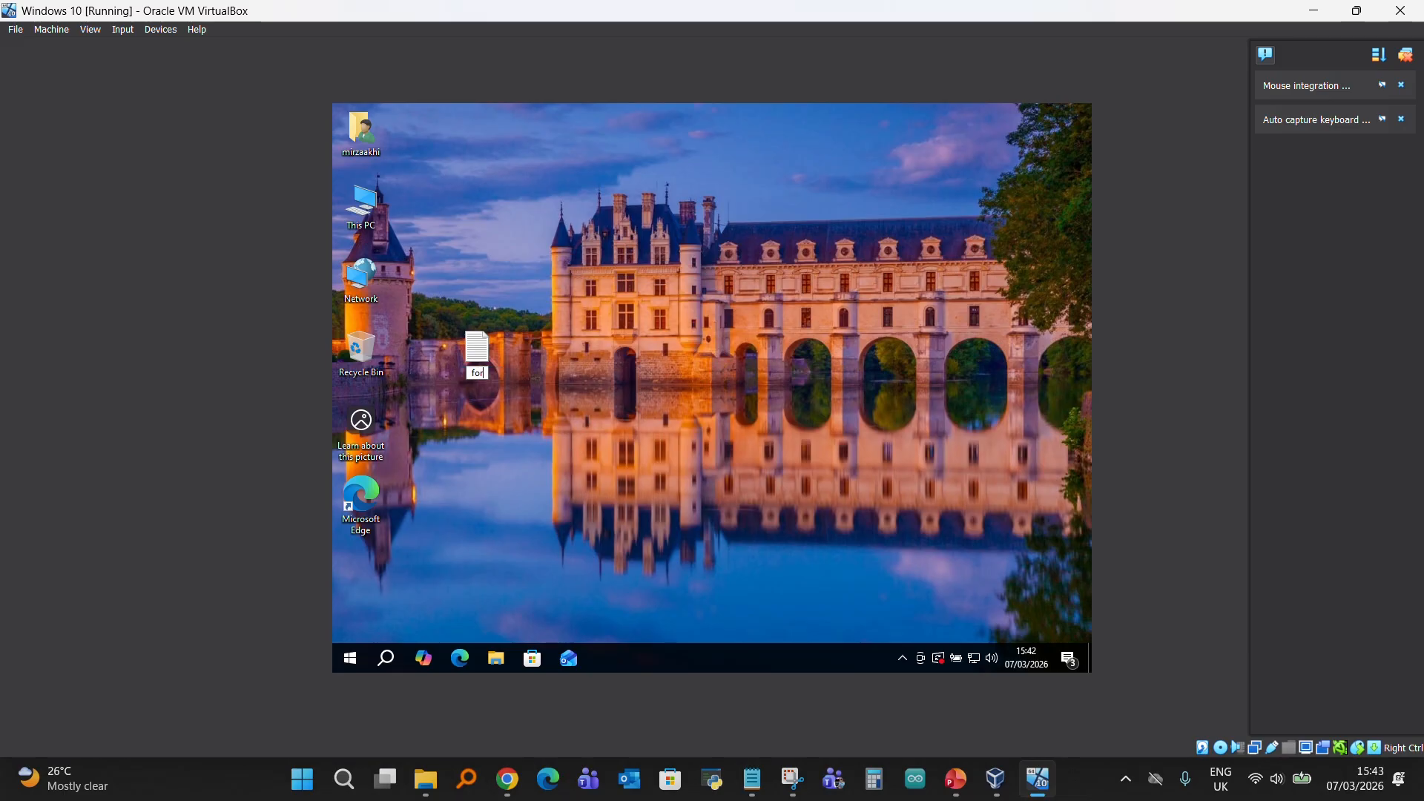
pyautogui.write('ensic_test')
pyautogui.press('Return')
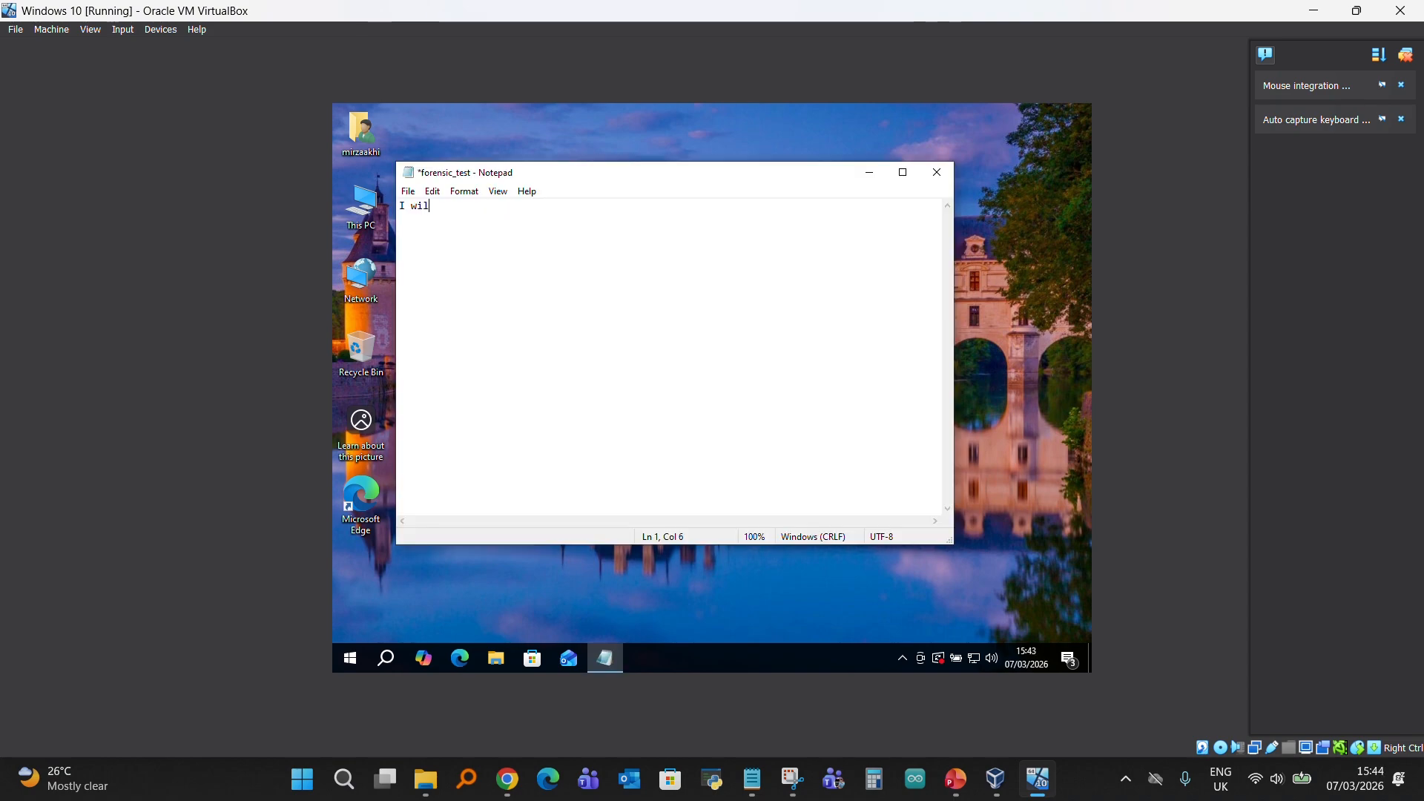
# - Enter "Forensic test file.. week 7 lab" as the content of forensic_test in Notepad, save the file and close it
pyautogui.press('BackSpace')
pyautogui.press('BackSpace')
pyautogui.press('BackSpace')
pyautogui.press('BackSpace')
pyautogui.press('BackSpace')
pyautogui.write('foren')
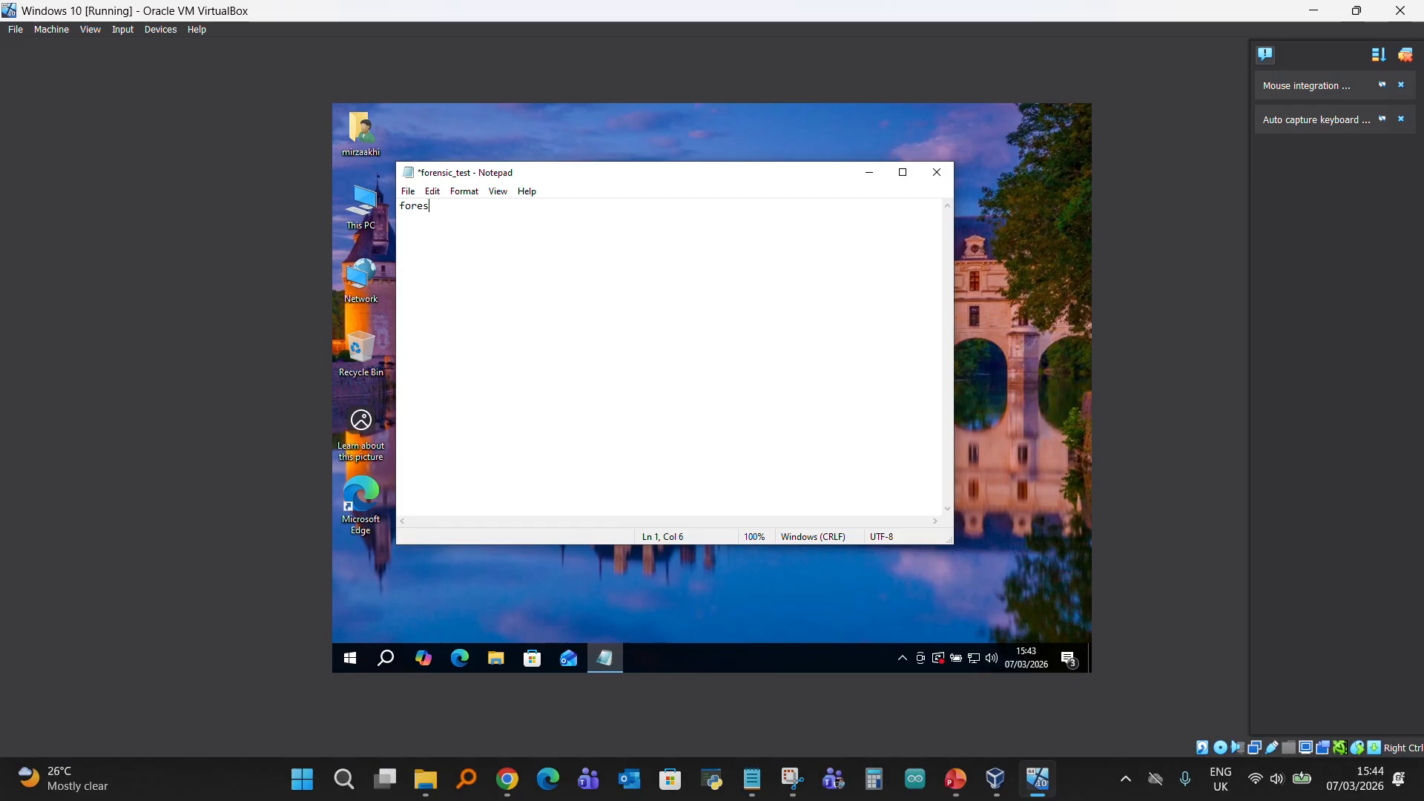
pyautogui.press('BackSpace')
pyautogui.press('BackSpace')
pyautogui.press('BackSpace')
pyautogui.press('BackSpace')
pyautogui.press('BackSpace')
pyautogui.write('Fo')
pyautogui.press('BackSpace')
pyautogui.write('orensic test file ')
pyautogui.write('. week 7 lab')
pyautogui.hotkey('ctrl', 's')
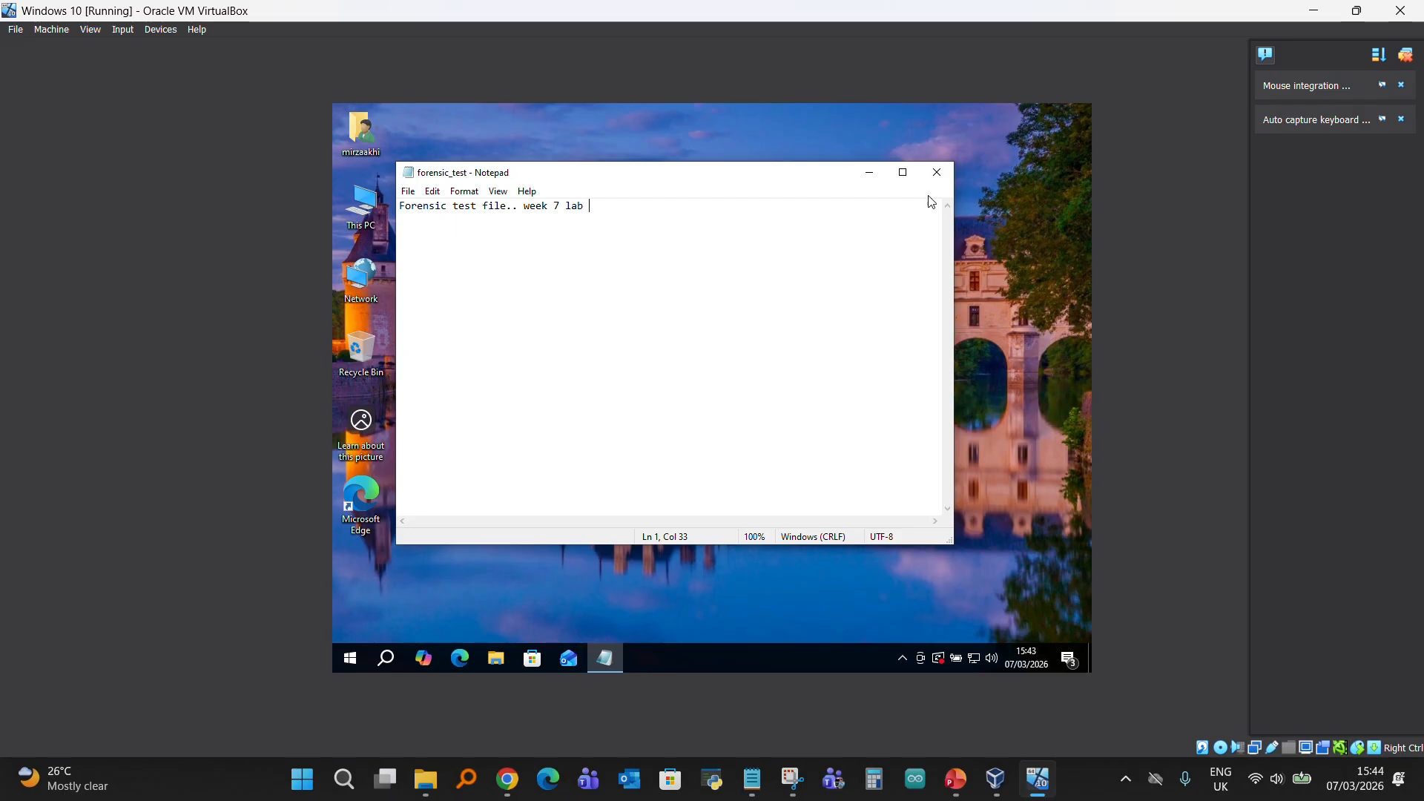
pyautogui.click(938, 173)
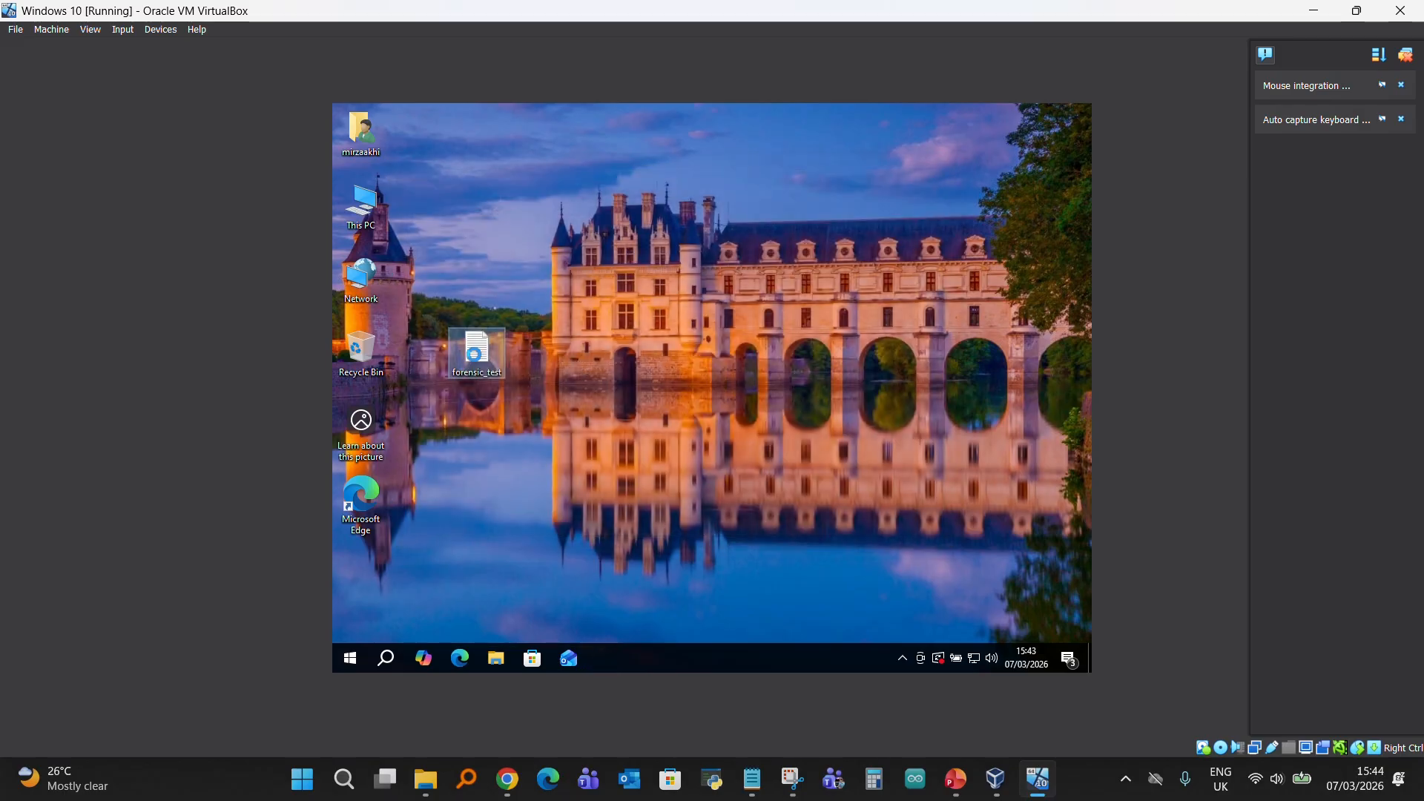
# - Delete forensic_test from the desktop and open the Recycle Bin to check the deleted file's details
pyautogui.rightClick(477, 361)
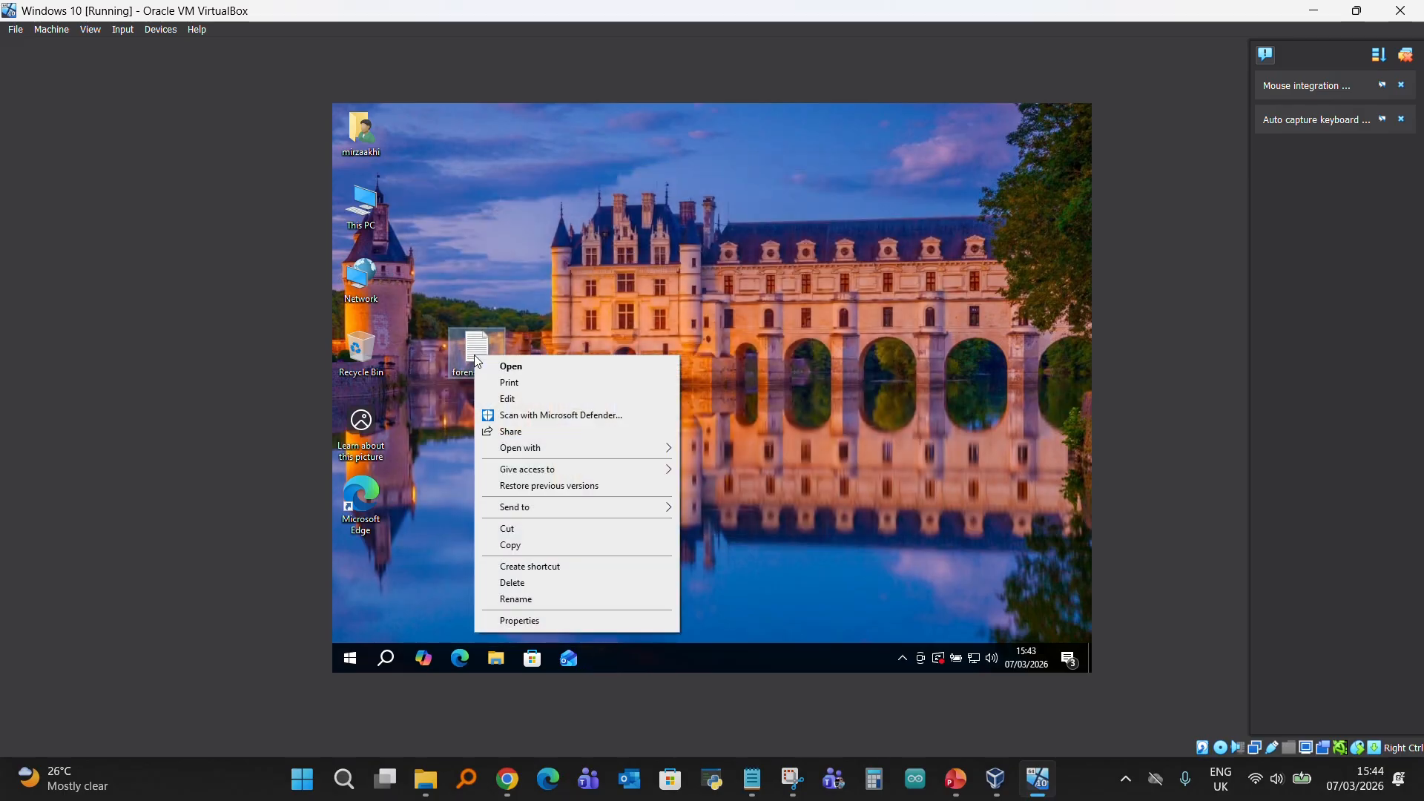
pyautogui.click(519, 583)
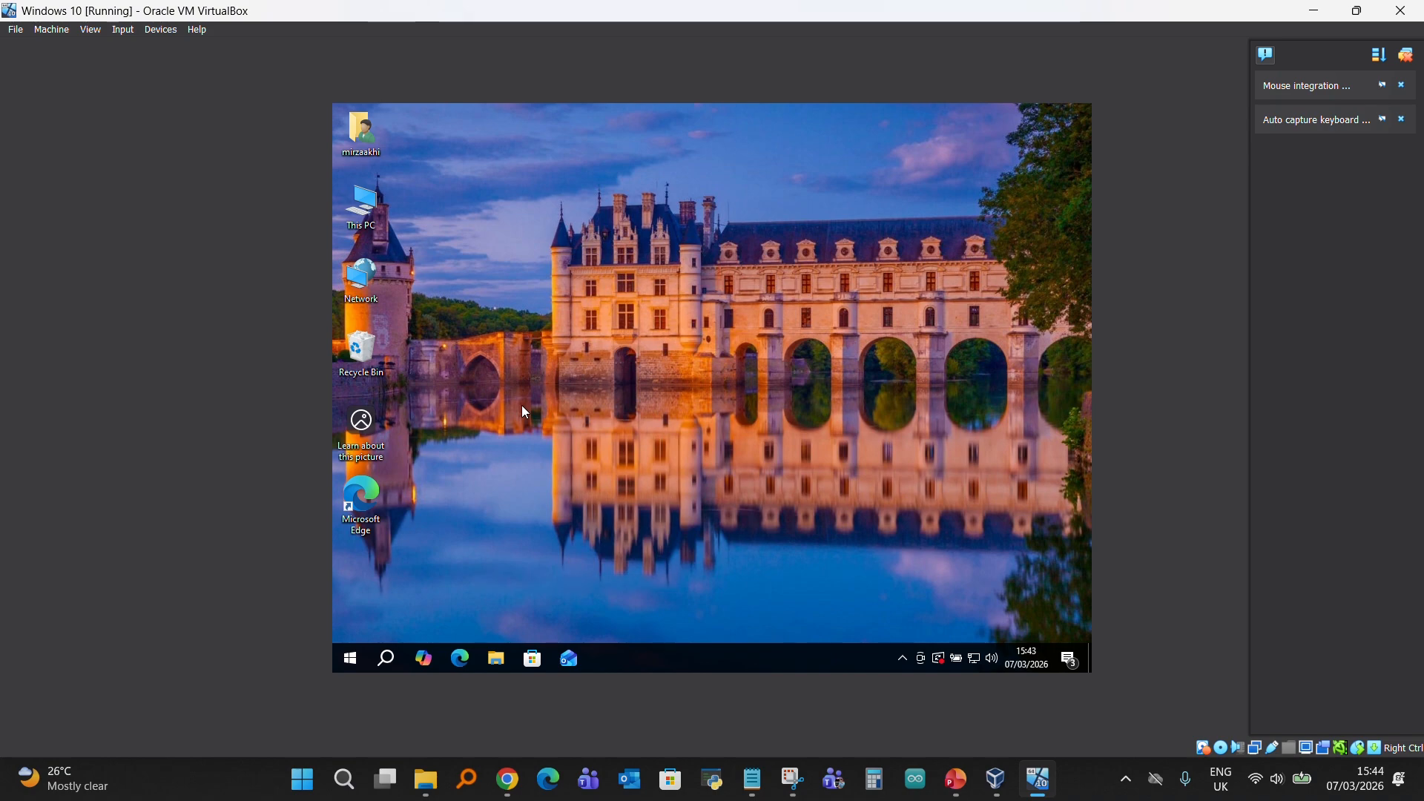
pyautogui.doubleClick(362, 354)
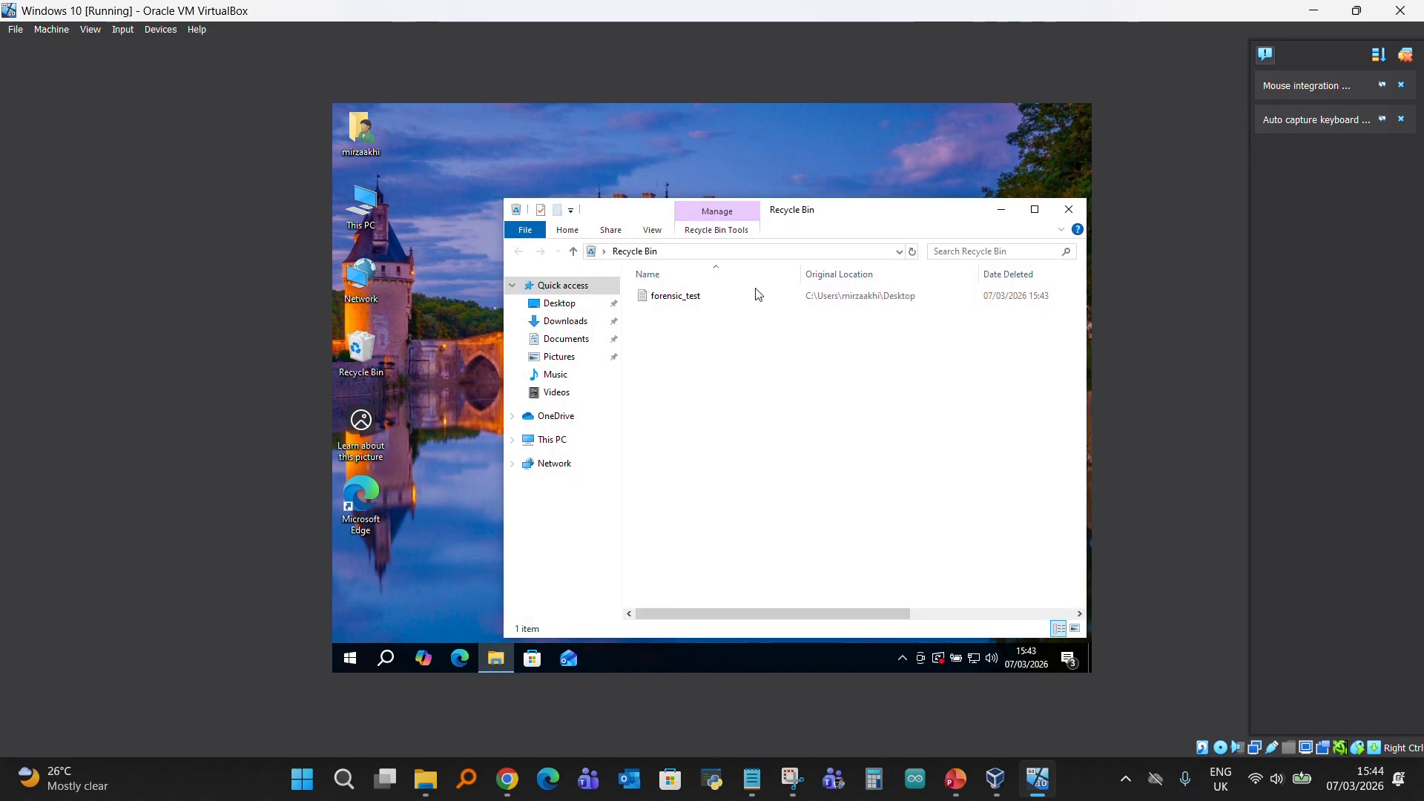
pyautogui.moveTo(853, 210); pyautogui.dragTo(748, 187)
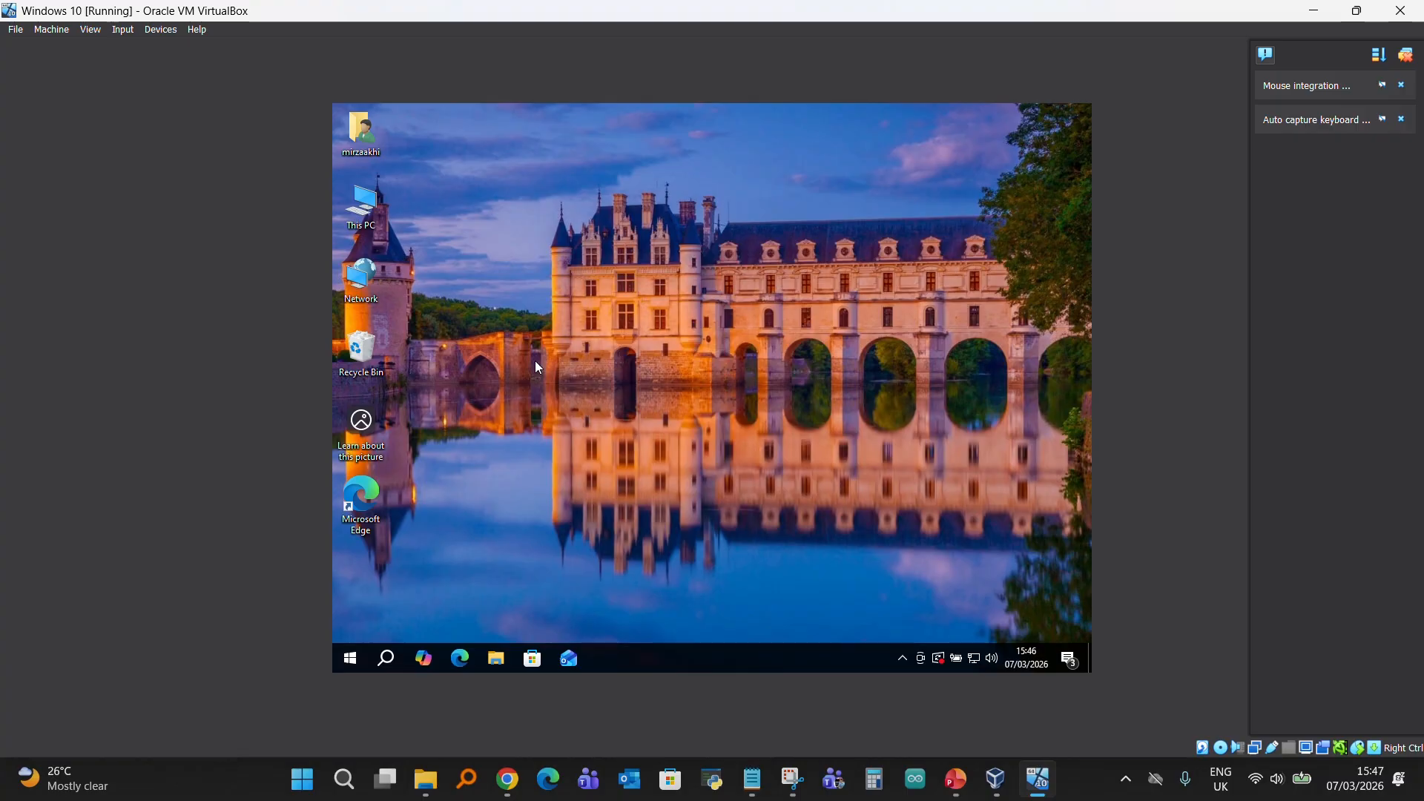
# - Open the Downloads folder through This PC to look for the EvtxECmd archive and its extracted folder
pyautogui.doubleClick(361, 211)
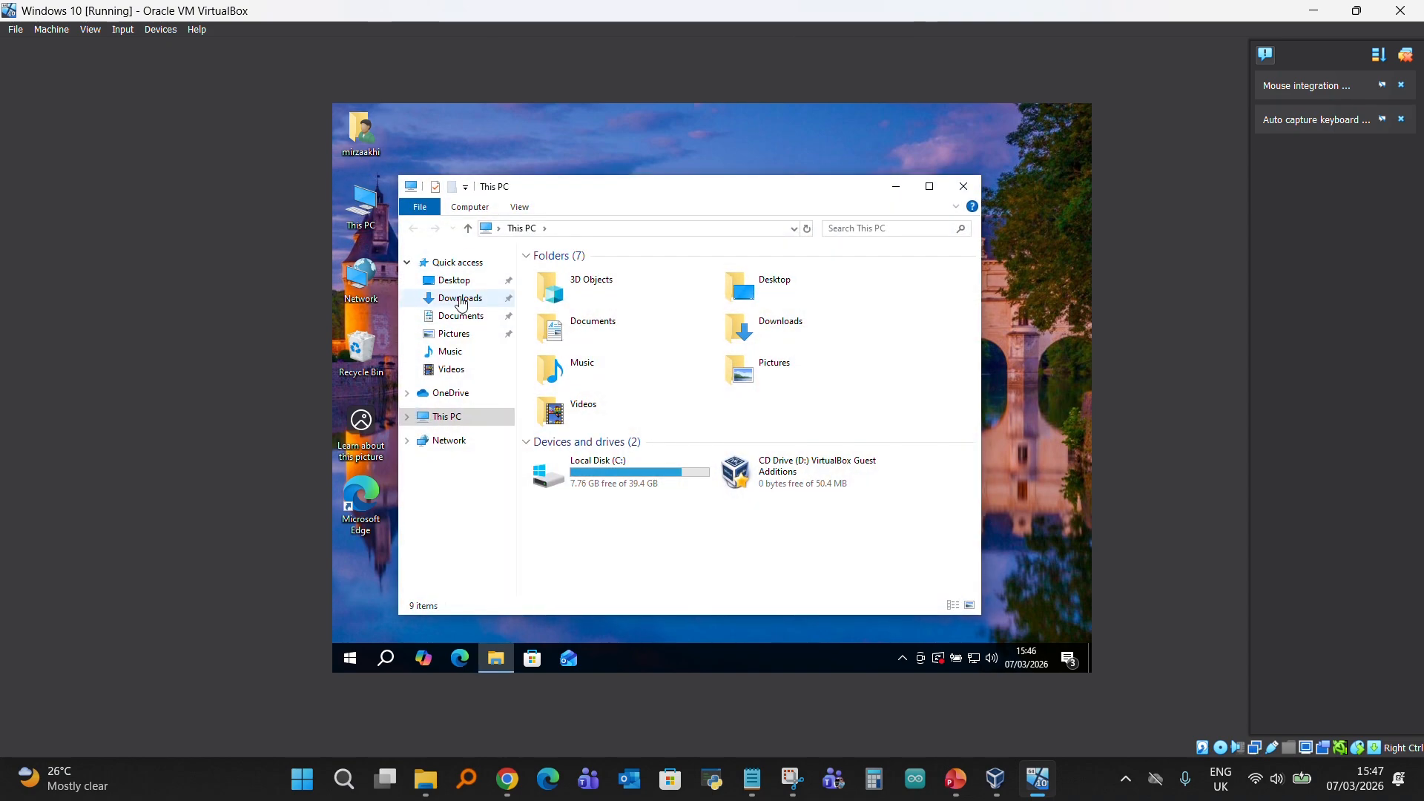
pyautogui.click(460, 300)
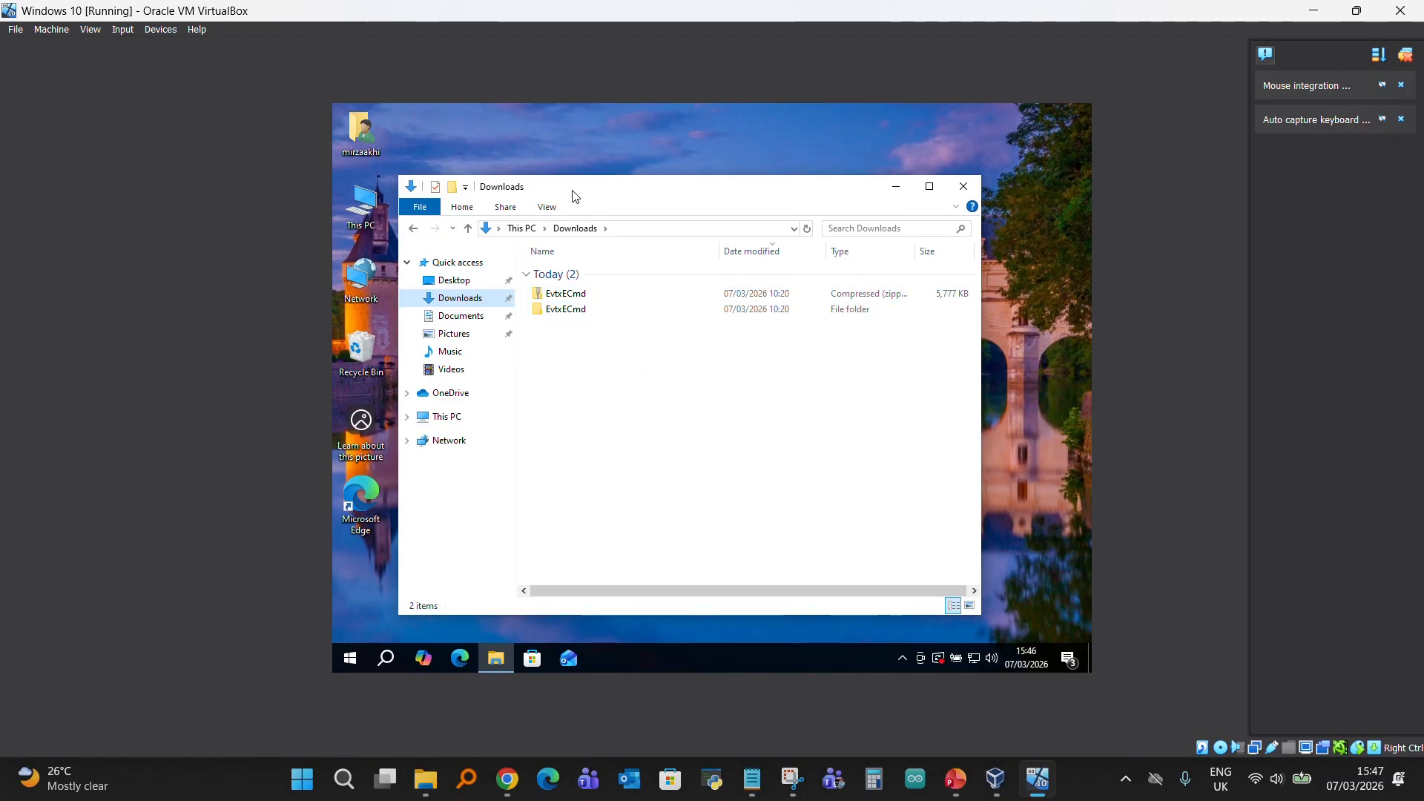
pyautogui.moveTo(574, 194); pyautogui.dragTo(604, 166)
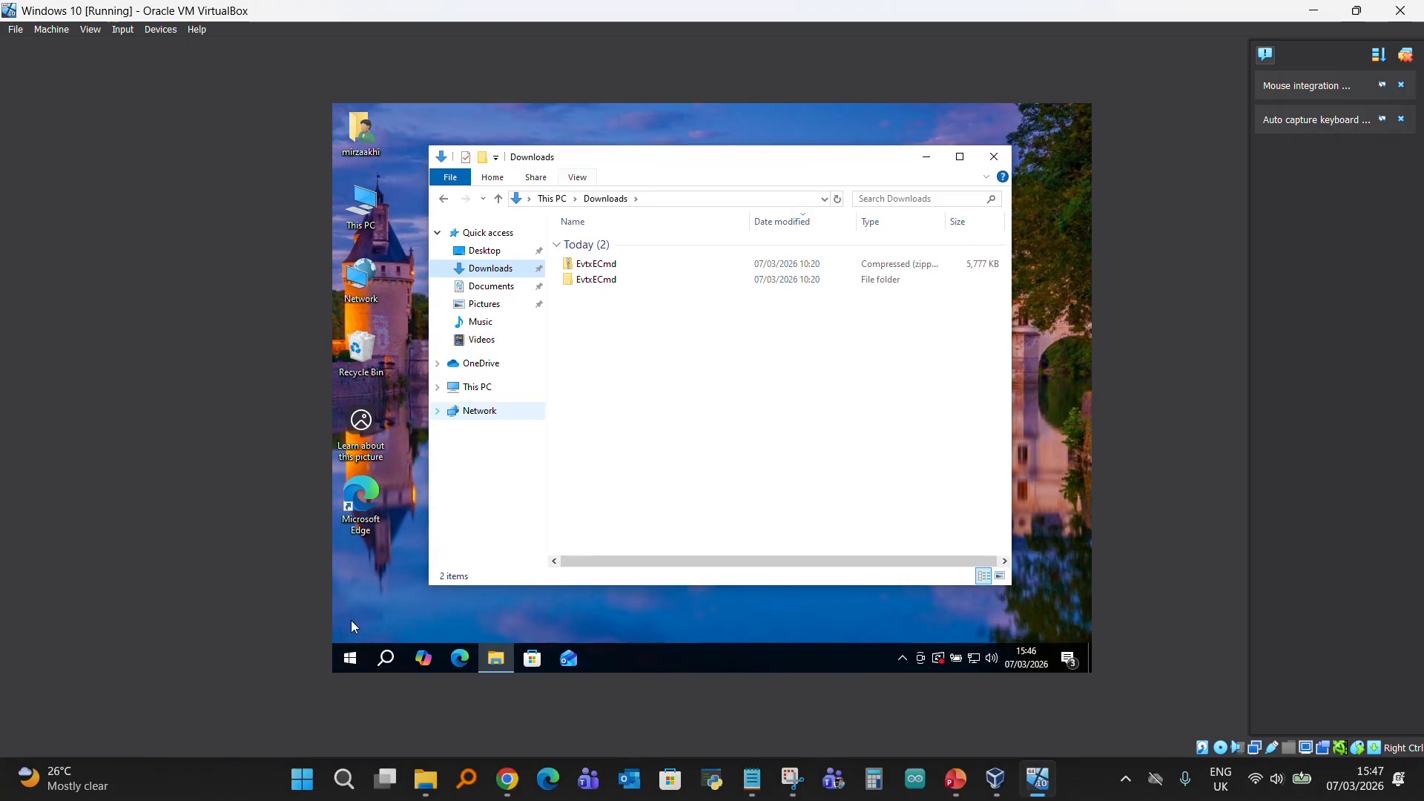
# - Start Windows PowerShell as administrator, allow the elevation and change the directory to Downloads\EvtxECmd\EvtxeCmd in the user's profile
pyautogui.rightClick(349, 658)
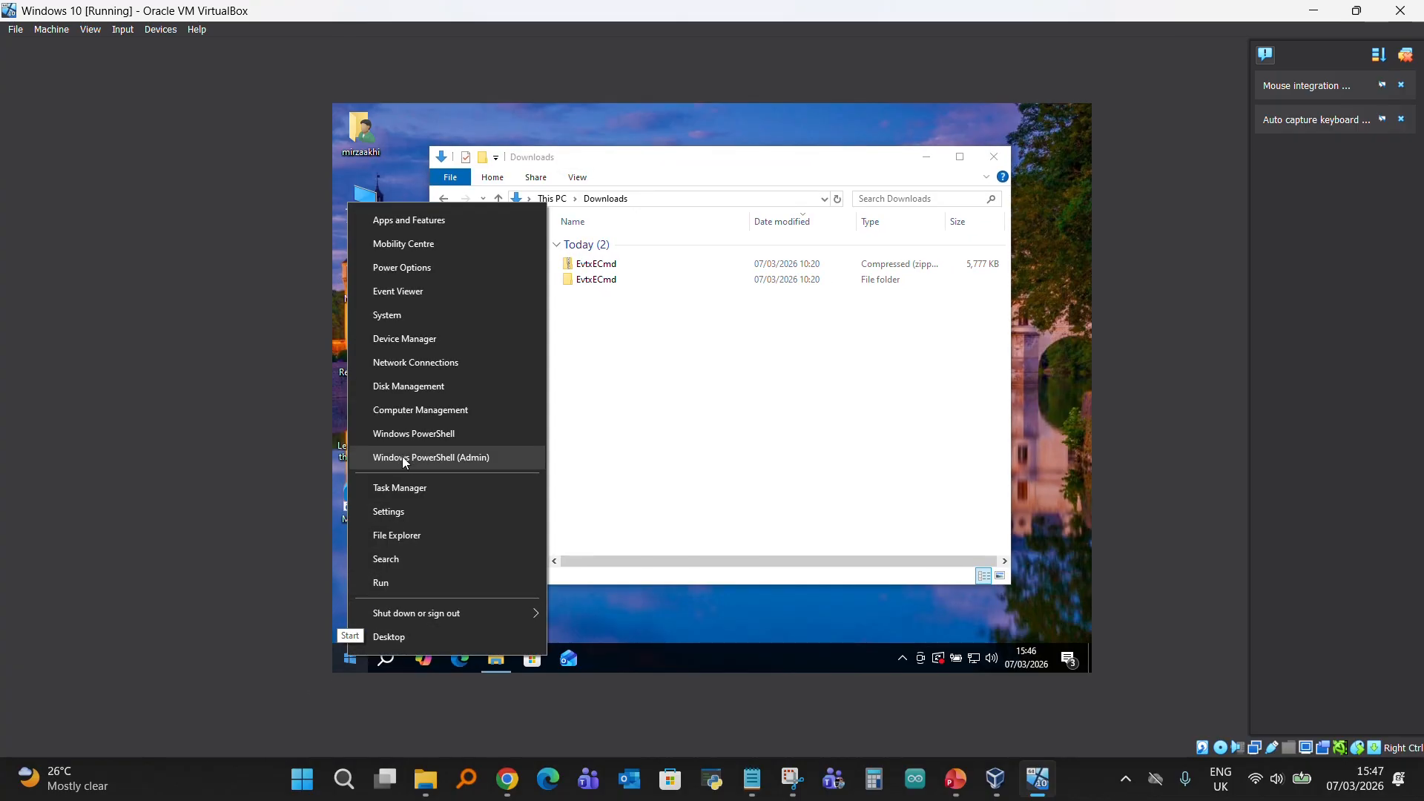
pyautogui.click(402, 456)
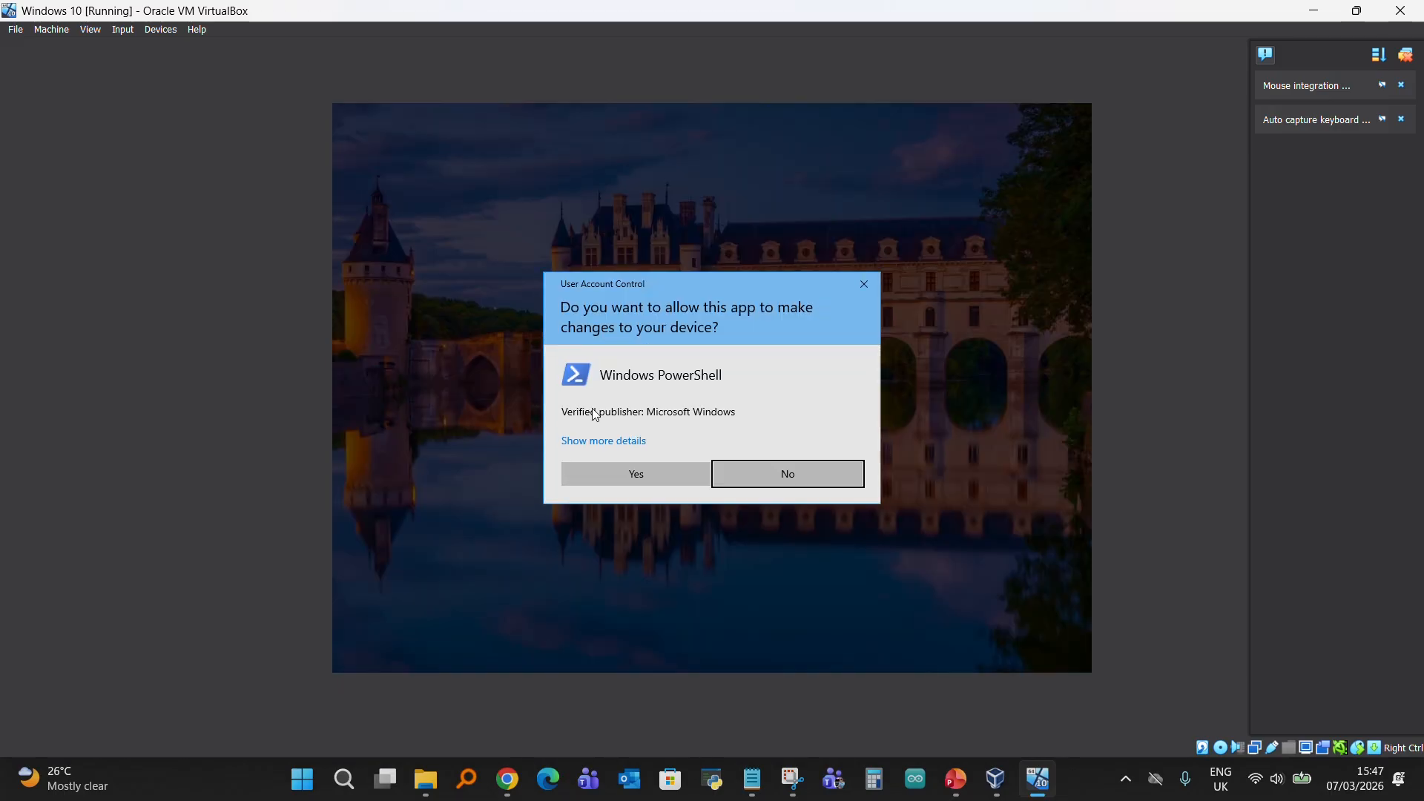
pyautogui.click(617, 478)
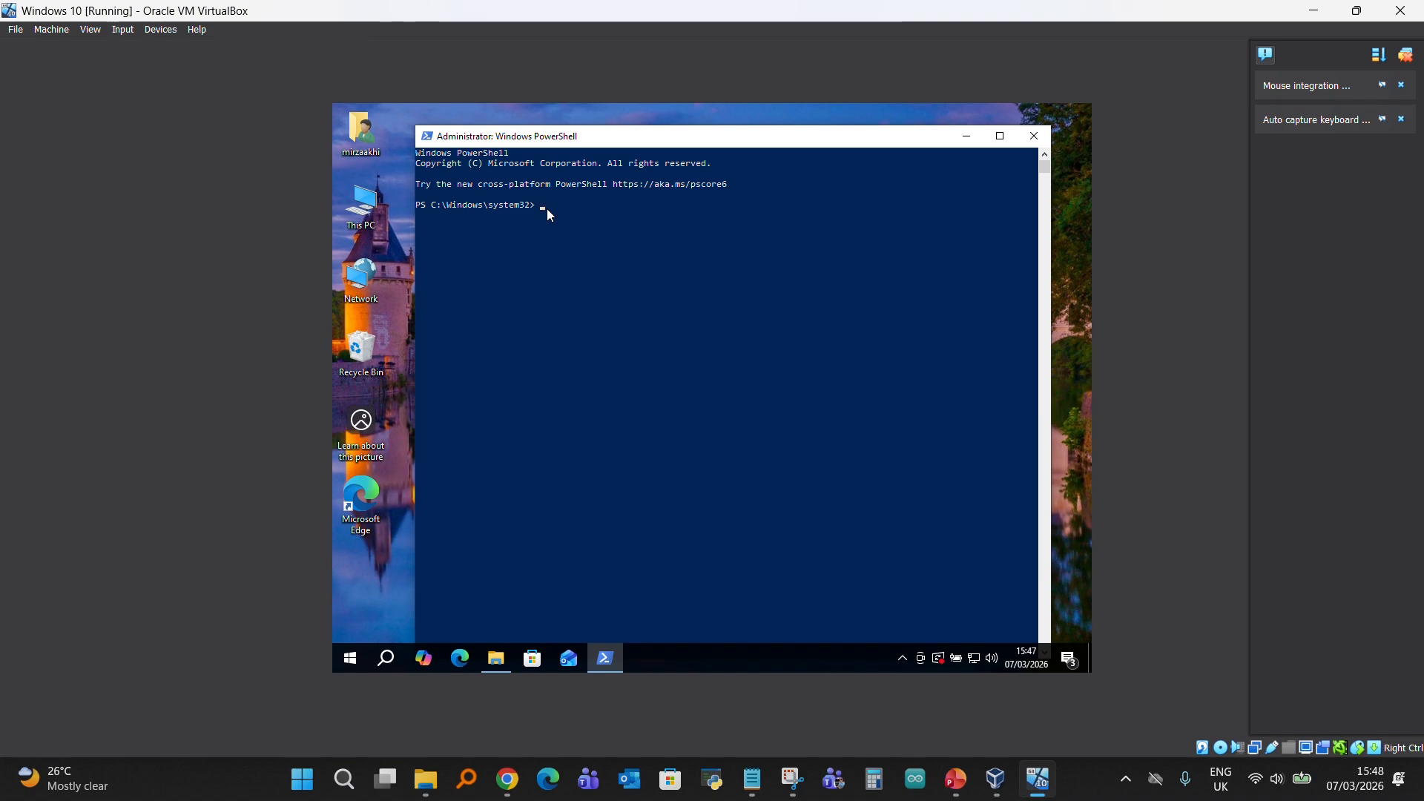
pyautogui.write('cd C:\\Users\\mirzaakhi\\Downloads\\EvtxECmd\\EvtxeCmd')
pyautogui.press('Return')
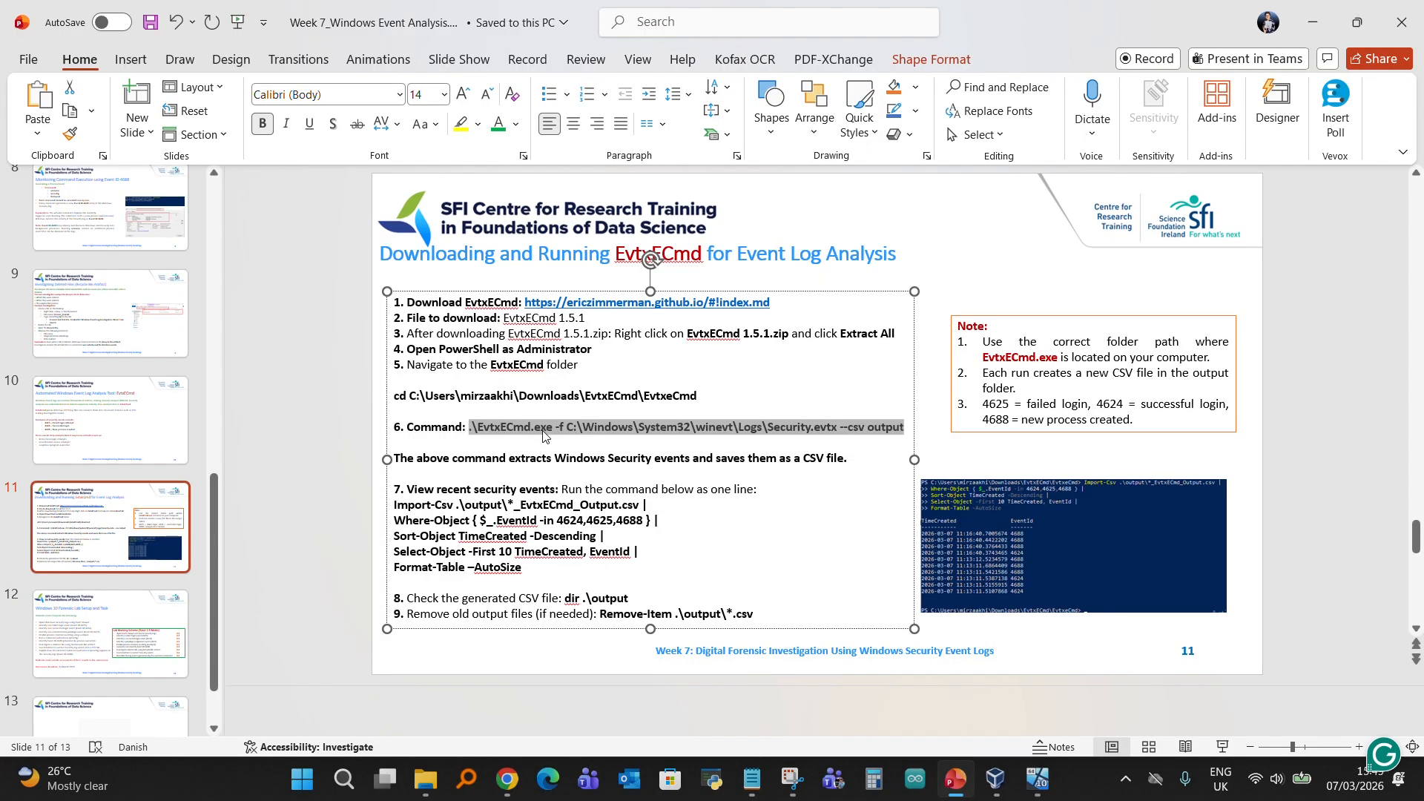
# - Switch from the PowerPoint slides back to the virtual machine's PowerShell and run .\EvtxECmd.exe -f C:\Windows\System32\winevt\Logs\Security.evtx --csv output
pyautogui.click(320, 476)
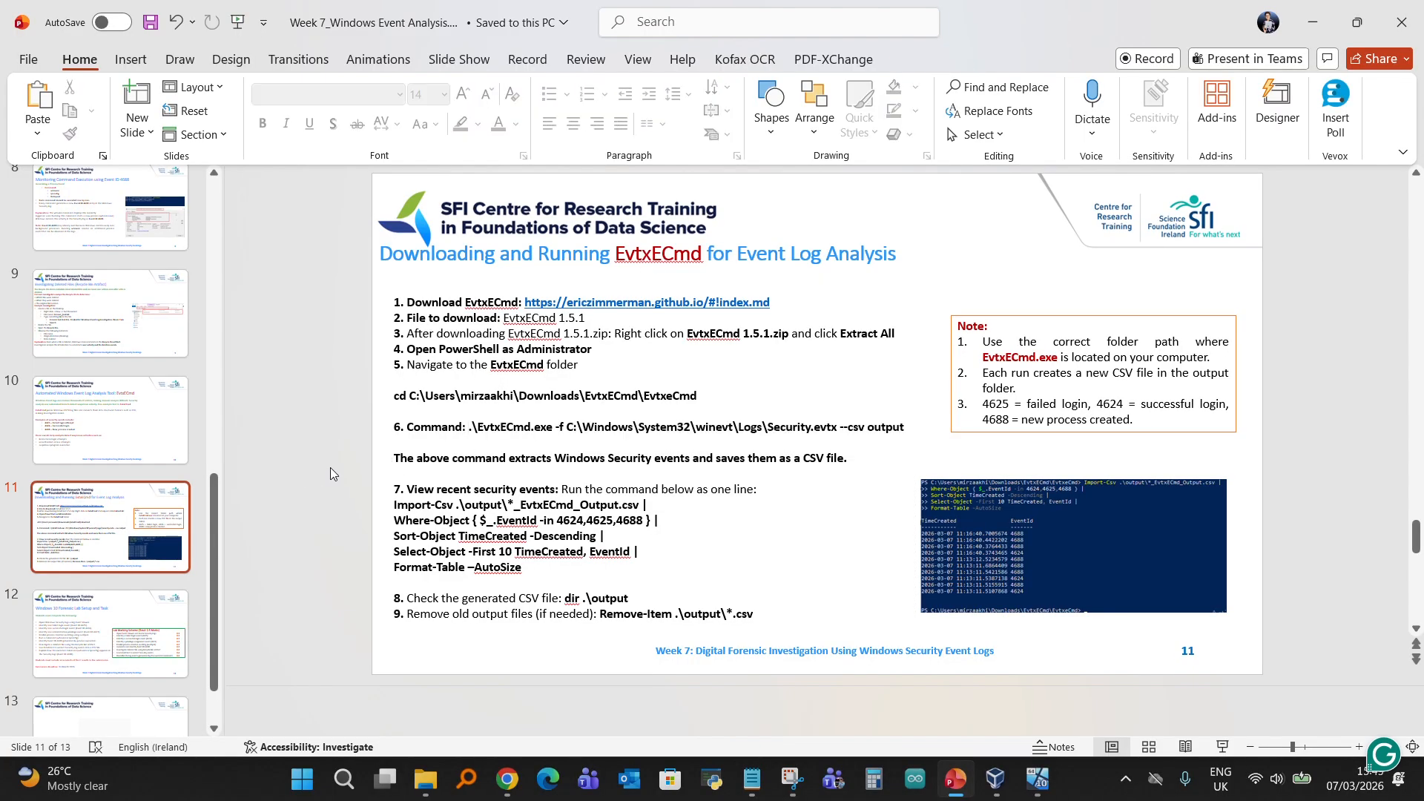
pyautogui.click(1038, 778)
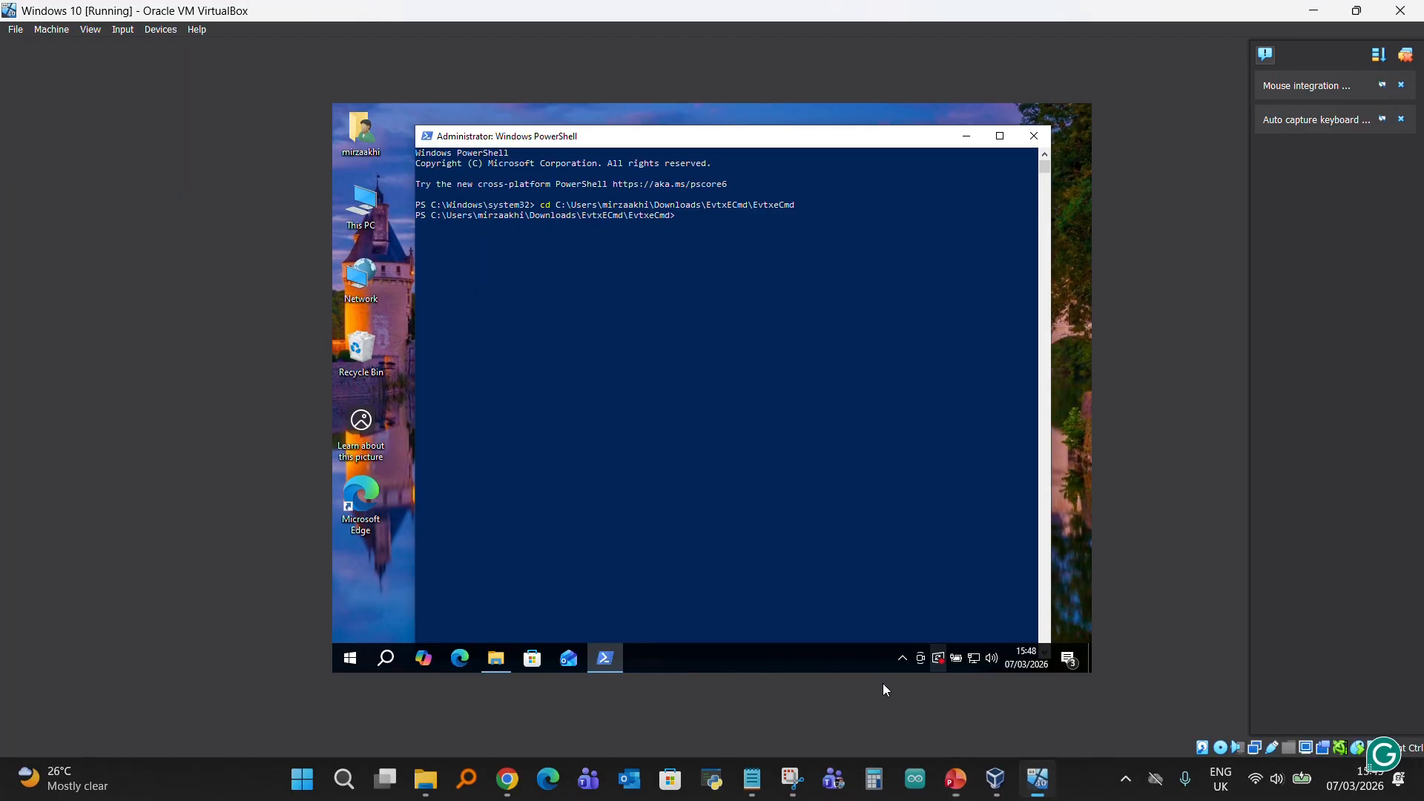
pyautogui.rightClick(696, 224)
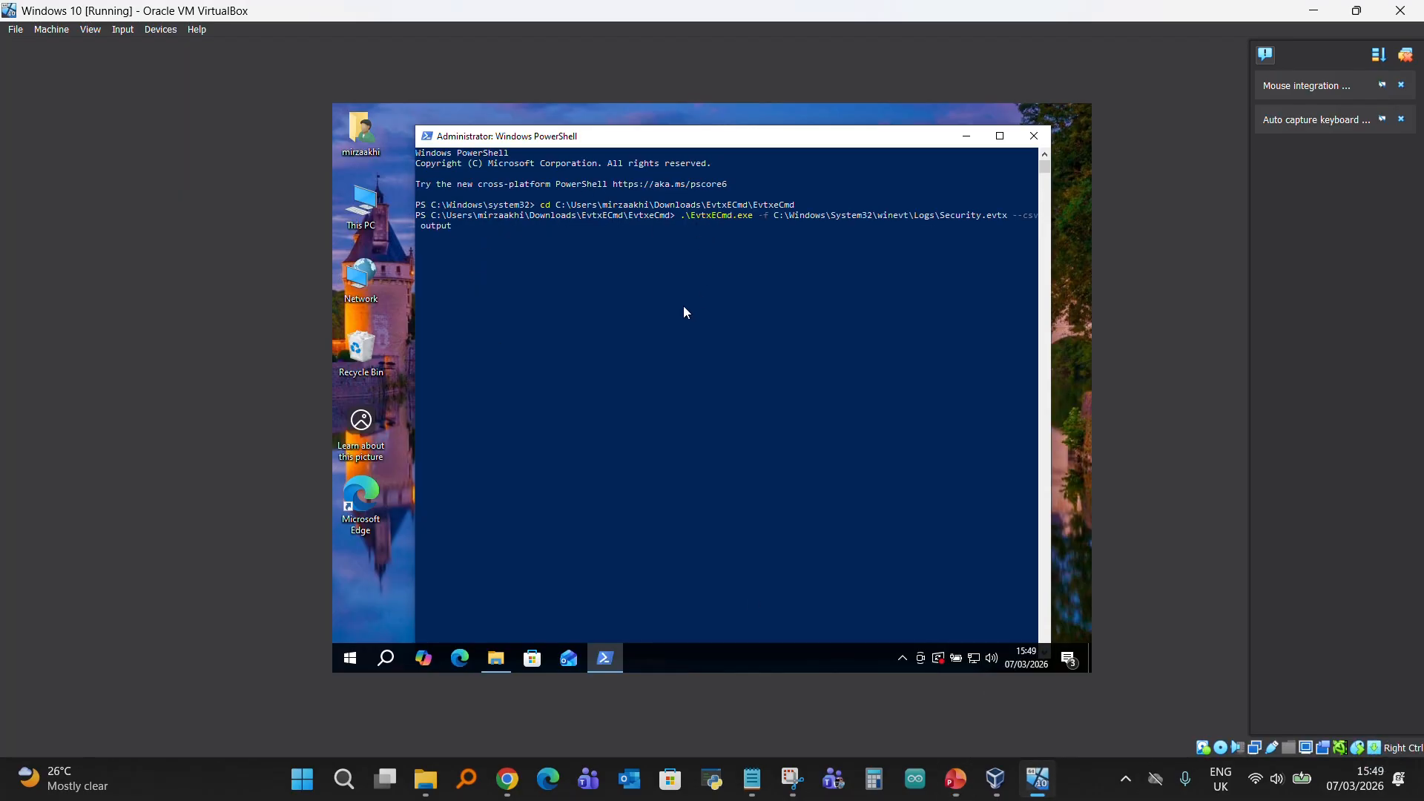
pyautogui.press('Return')
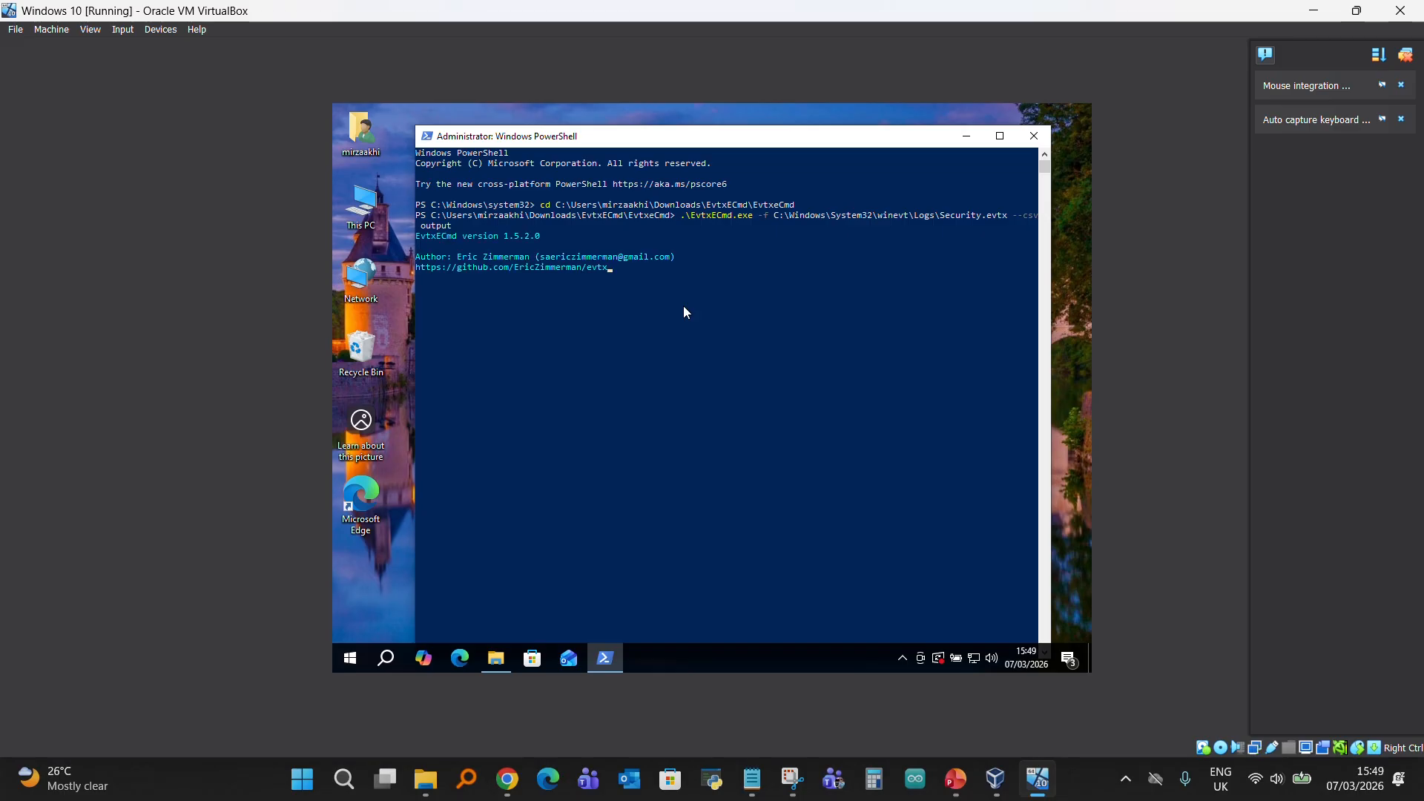